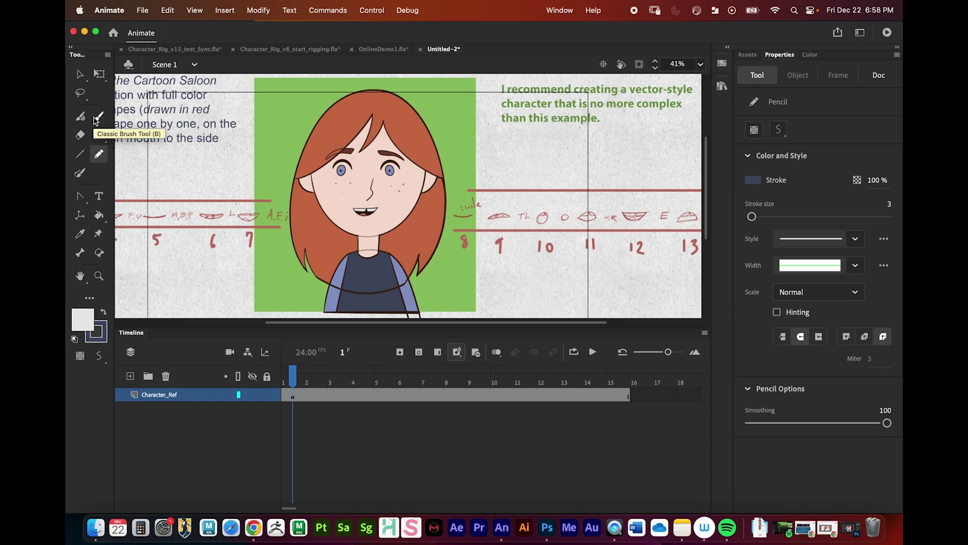
pyautogui.moveTo(79, 197); pyautogui.dragTo(111, 197)
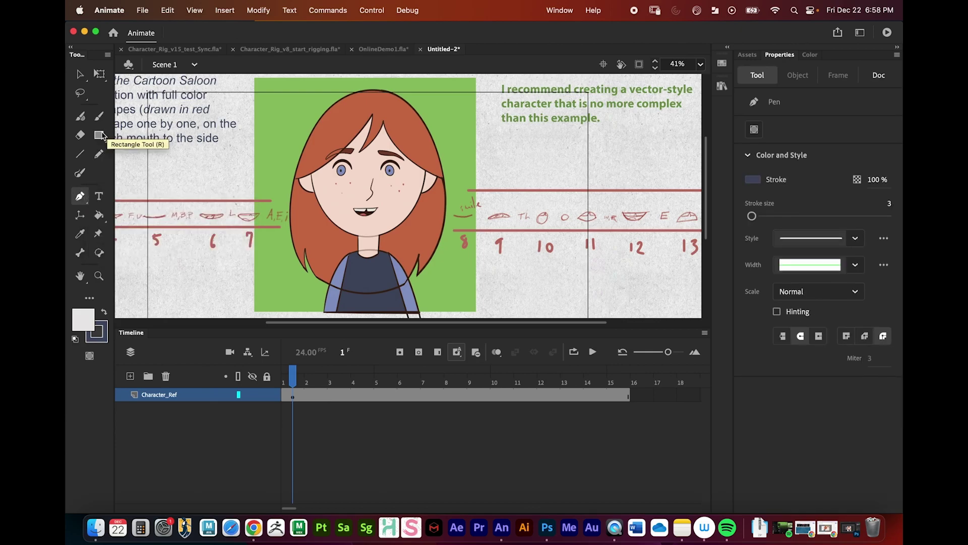
pyautogui.moveTo(98, 135); pyautogui.dragTo(99, 136)
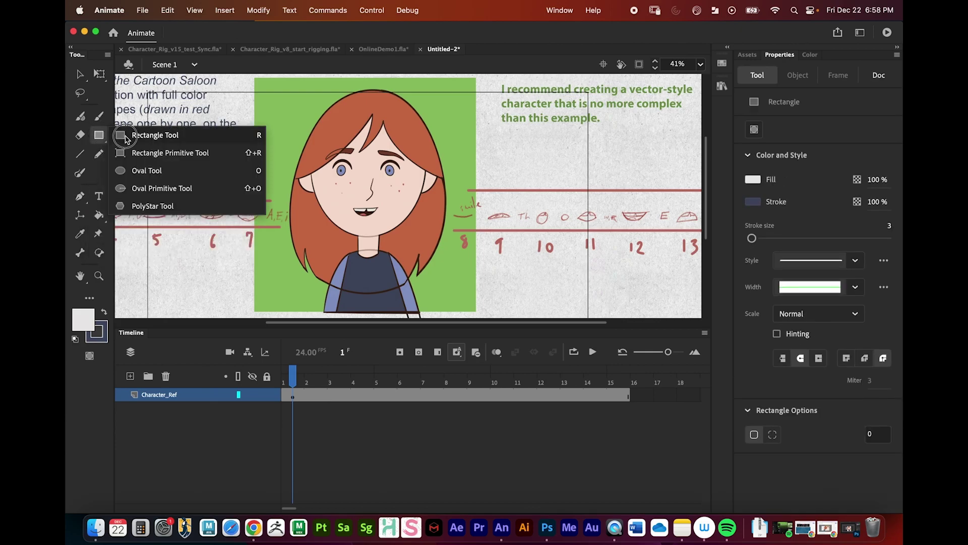
pyautogui.click(100, 134)
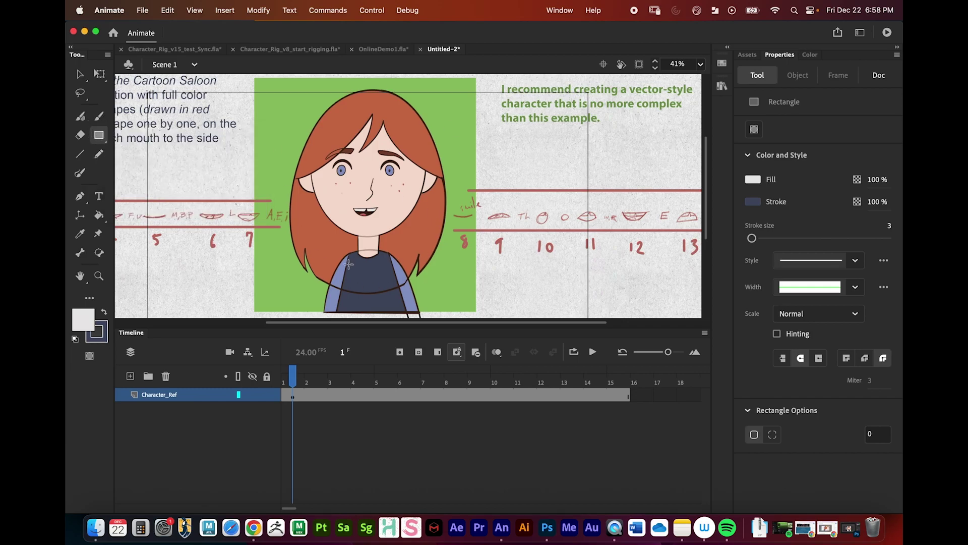
pyautogui.click(79, 196)
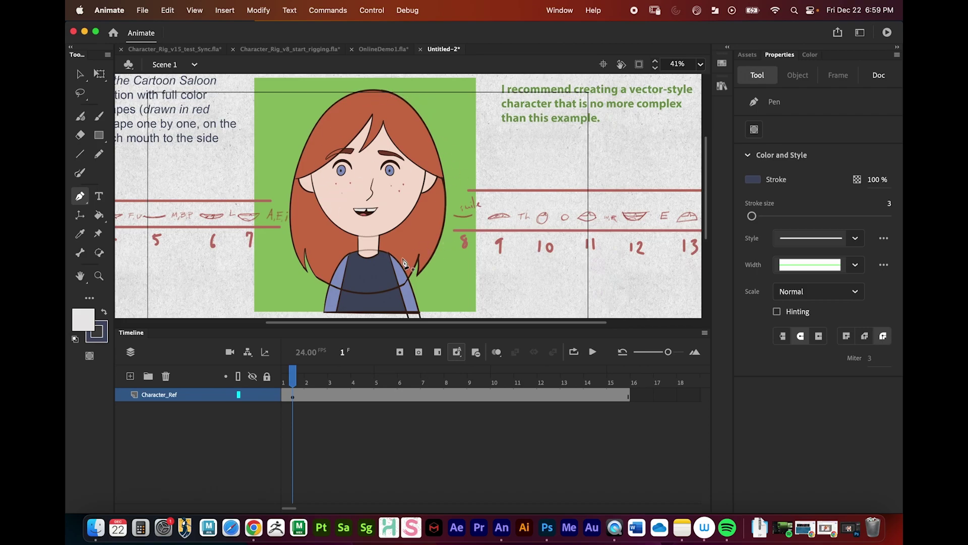
# Set the Character_Ref layer's visibility to 35% opacity in its layer properties
pyautogui.rightClick(161, 399)
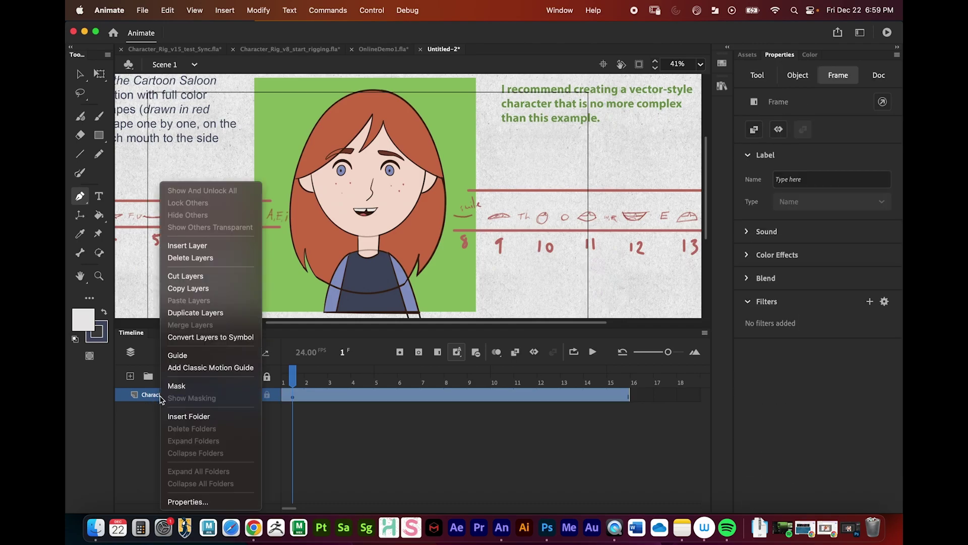
pyautogui.click(188, 501)
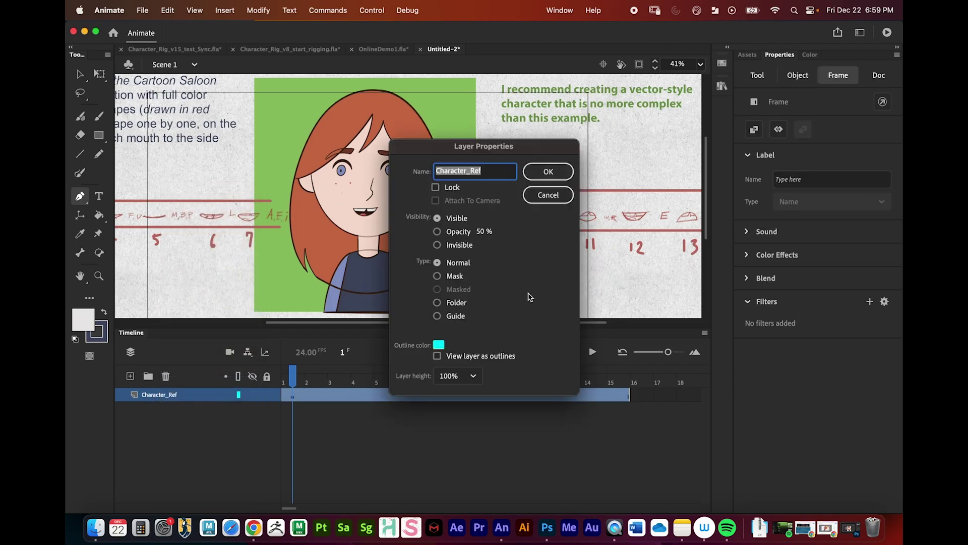
pyautogui.click(446, 233)
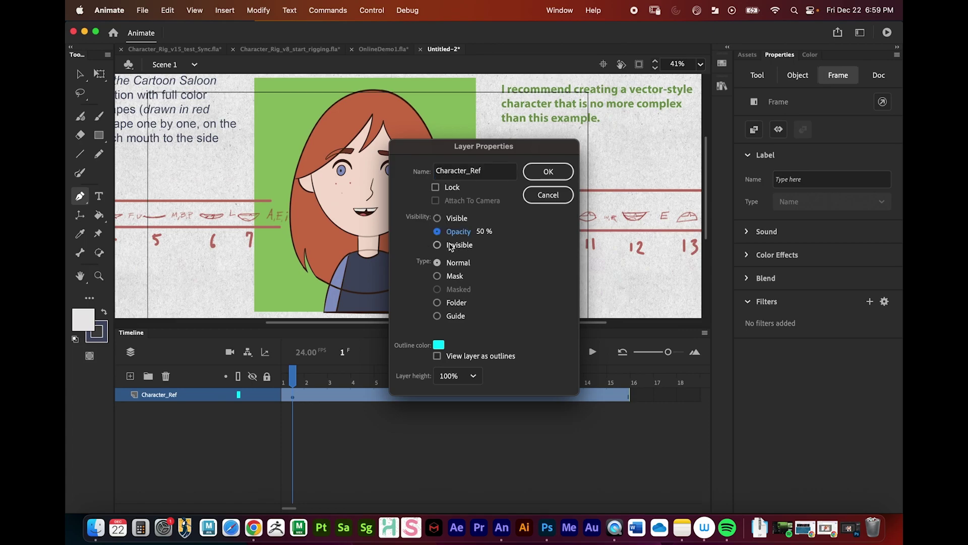
pyautogui.moveTo(482, 236); pyautogui.dragTo(473, 234)
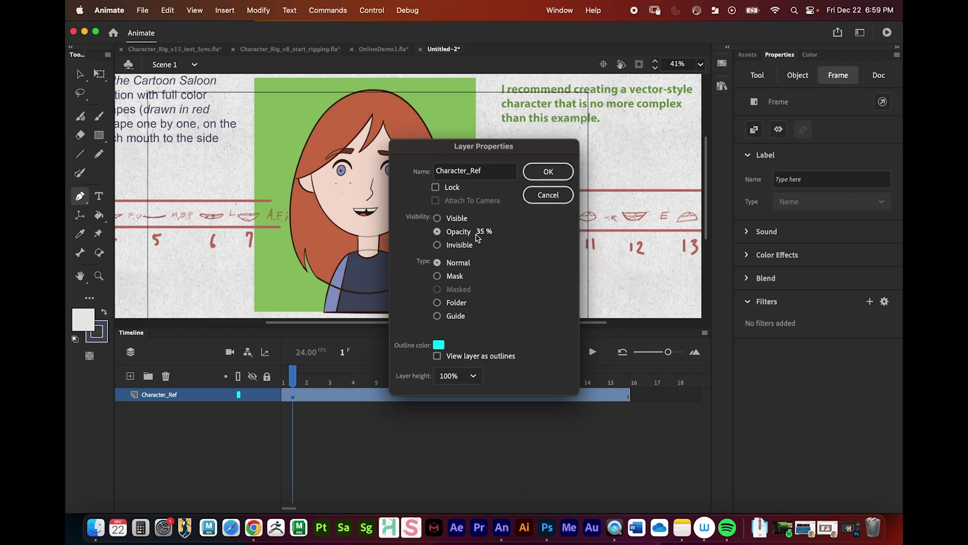
pyautogui.click(548, 171)
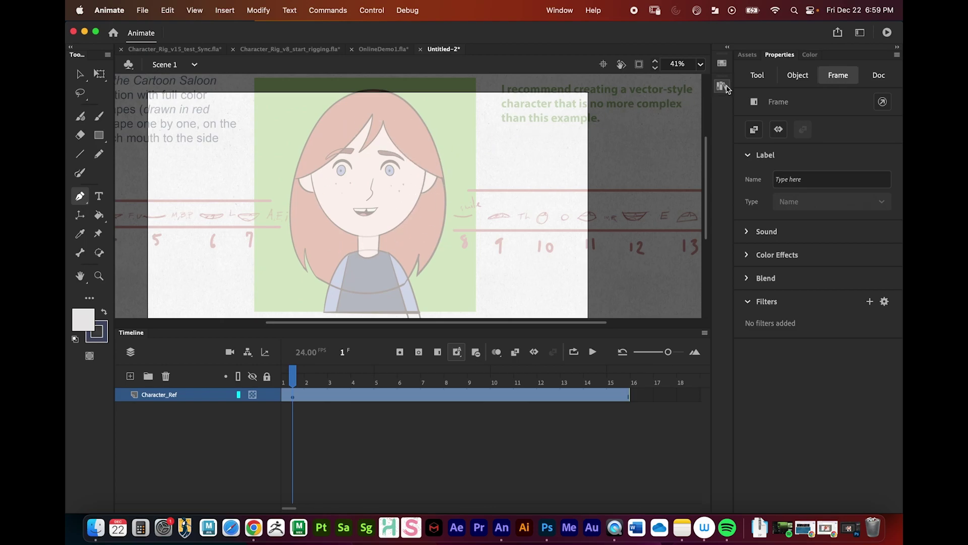
# Expand the collapsed swatches and library, lock the Character_Ref layer, and test that the reference cannot be selected
pyautogui.click(727, 47)
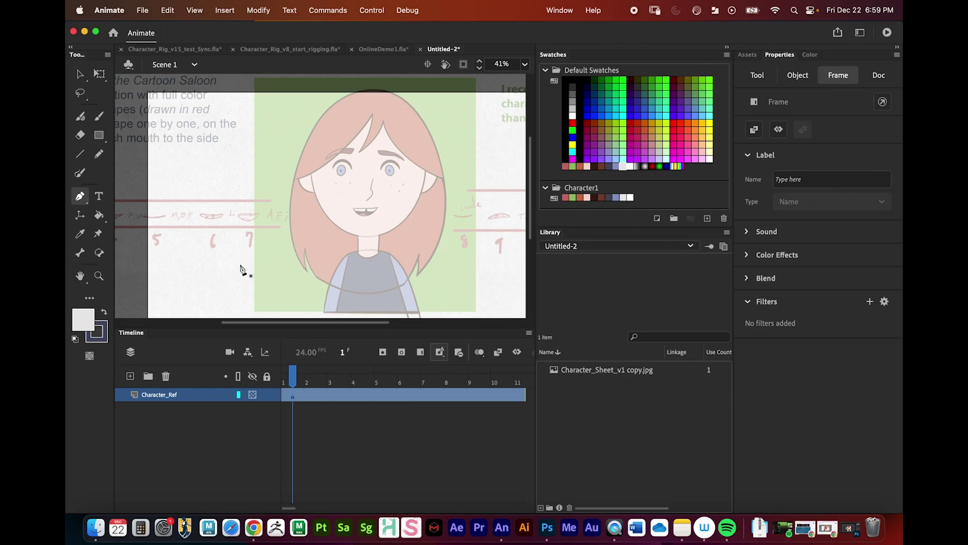
pyautogui.click(267, 396)
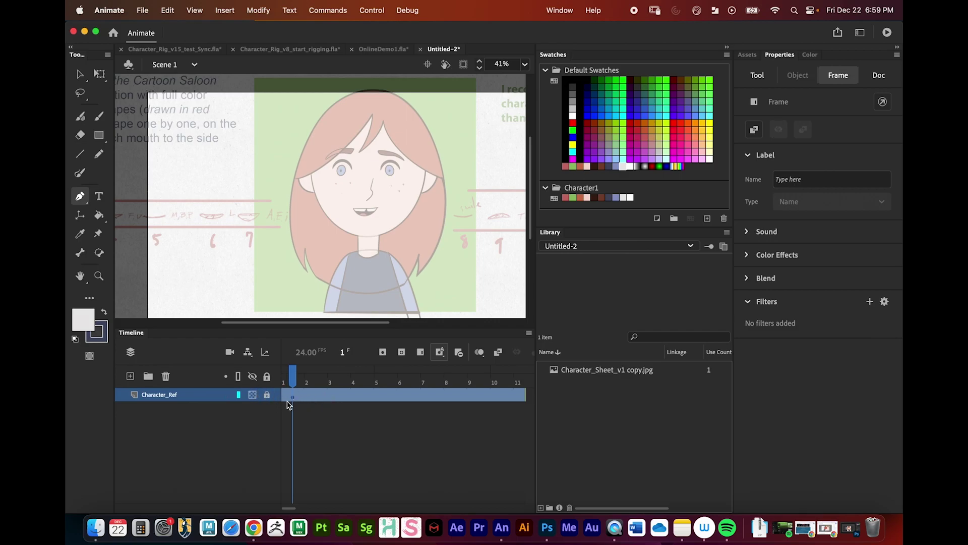
pyautogui.click(80, 75)
pyautogui.click(324, 209)
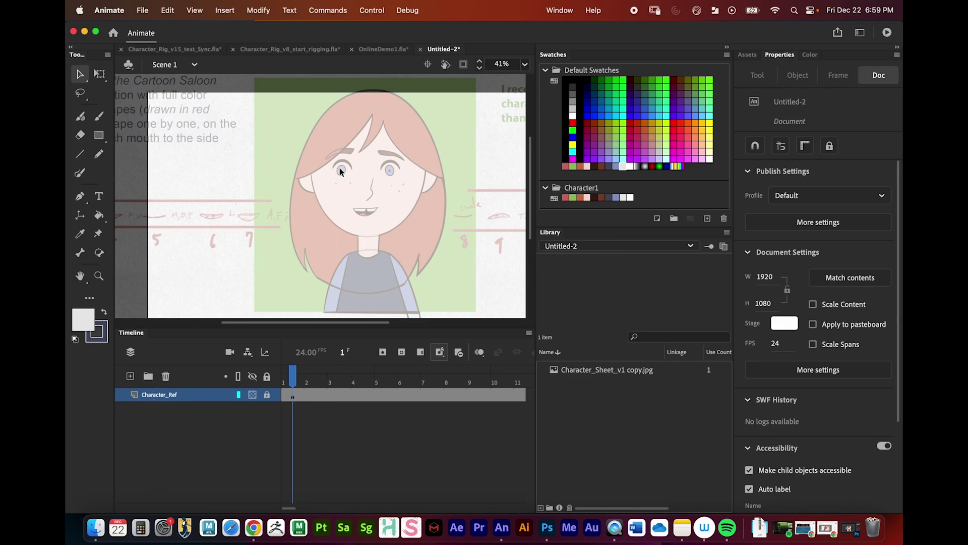
# Switch to Photoshop, examine how Puppet_Pieces_v1.psd divides the character into separate parts, and return to Animate
pyautogui.click(548, 527)
pyautogui.click(333, 60)
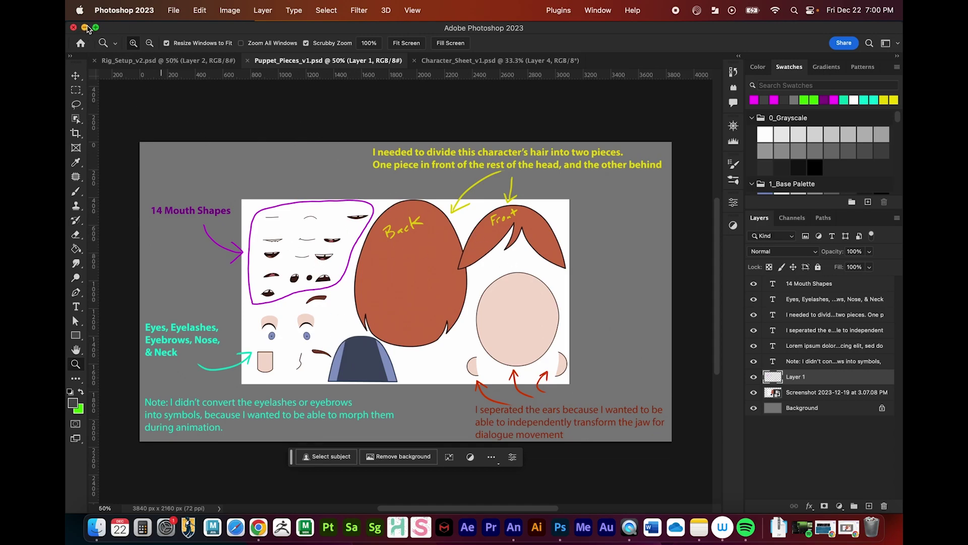
pyautogui.click(84, 28)
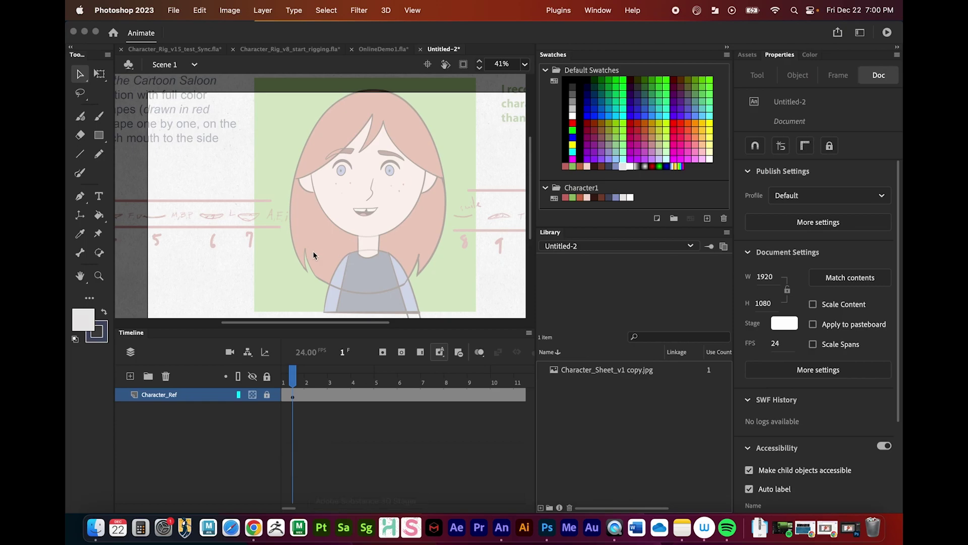
pyautogui.click(348, 421)
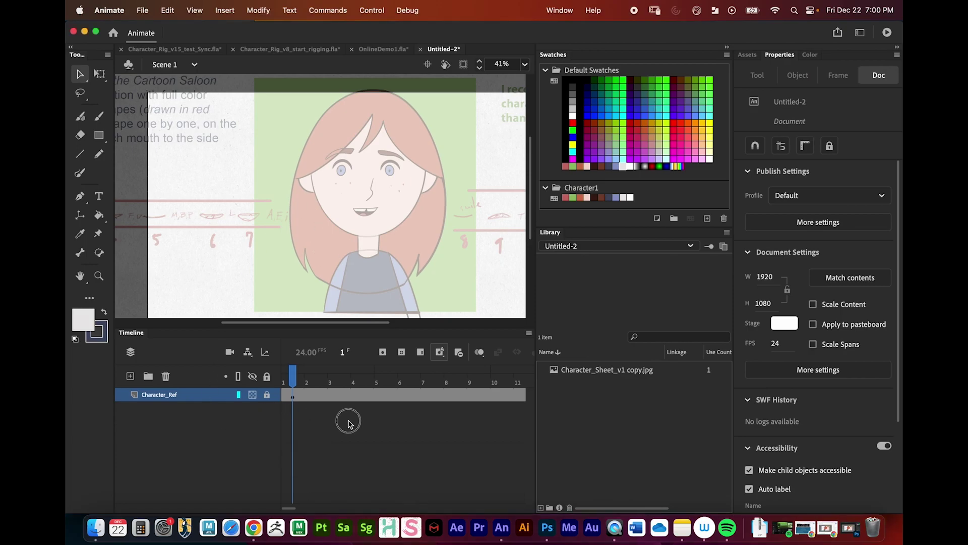
# Add a new layer above Character_Ref and name it REyebrow
pyautogui.click(130, 376)
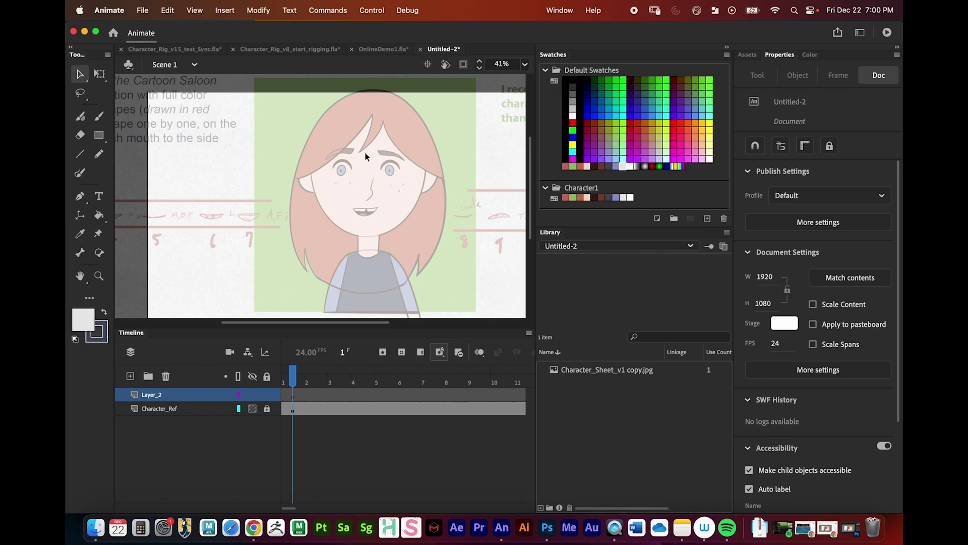
pyautogui.doubleClick(152, 394)
pyautogui.write('REyebro')
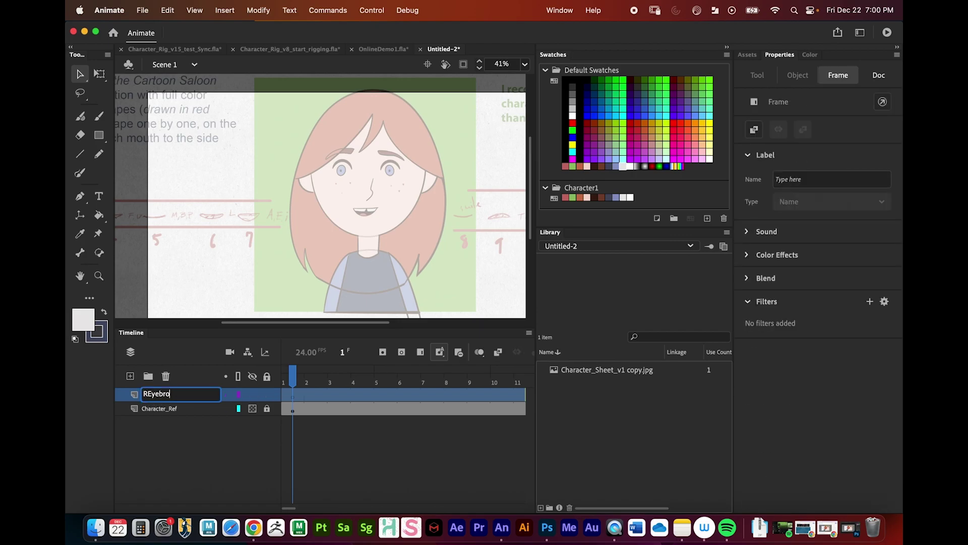
pyautogui.write('w')
pyautogui.press('Return')
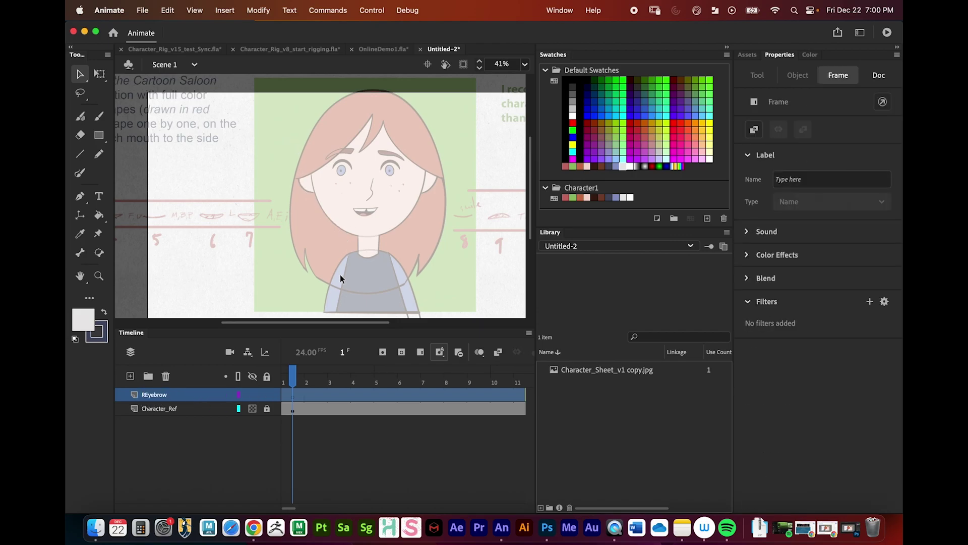
# Prepare the Pen tool for the eyebrow with a reddish-brown fill and a dark brown stroke from the Character1 swatches
pyautogui.press('z')
pyautogui.click(383, 163)
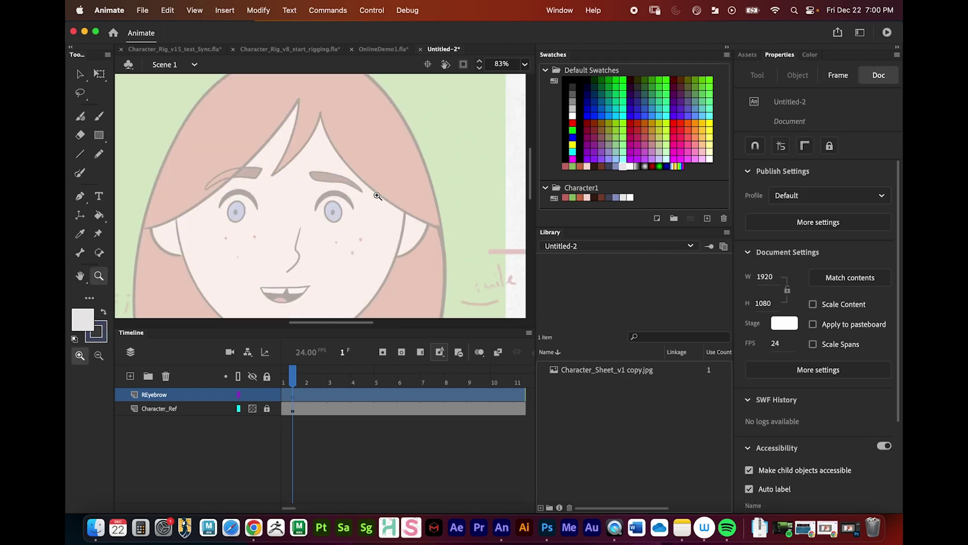
pyautogui.click(345, 198)
pyautogui.moveTo(343, 200); pyautogui.dragTo(370, 201)
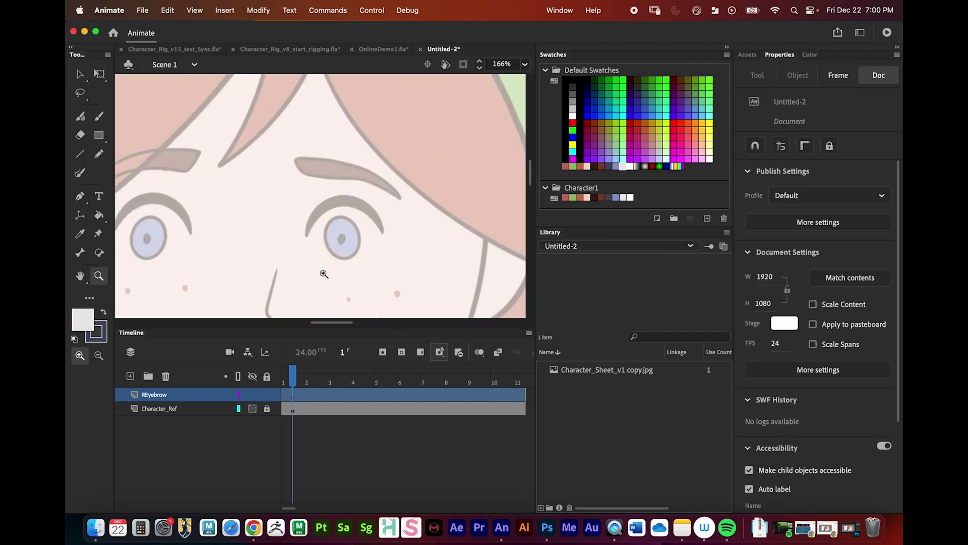
pyautogui.click(80, 196)
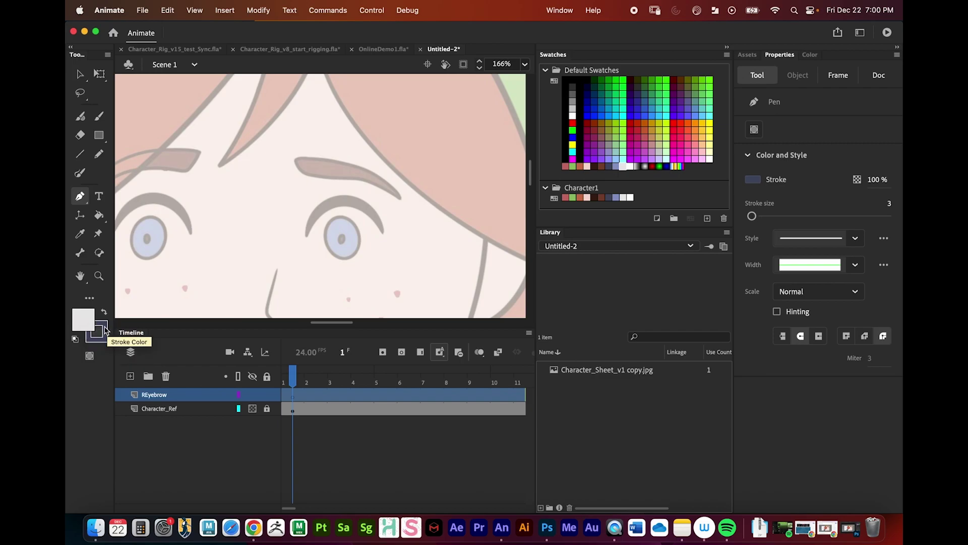
pyautogui.click(602, 198)
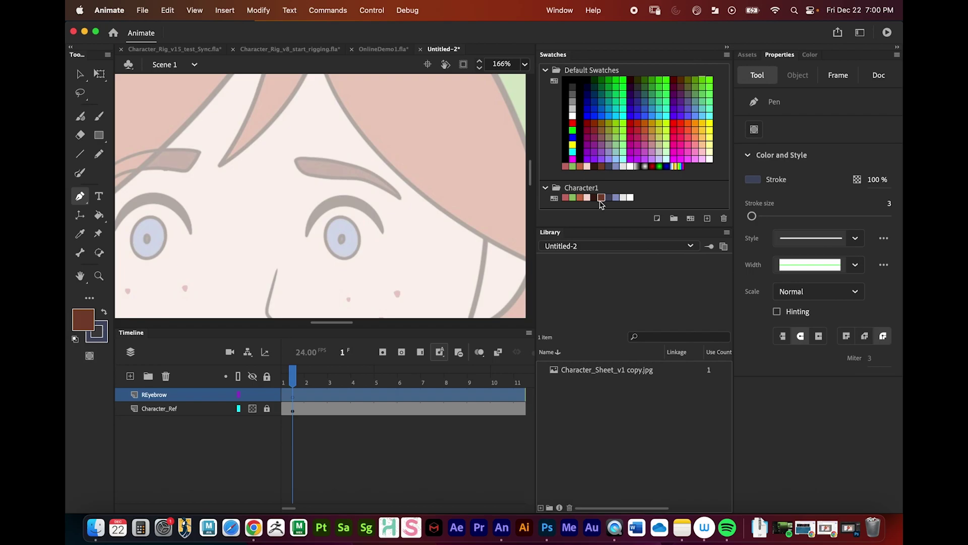
pyautogui.click(97, 331)
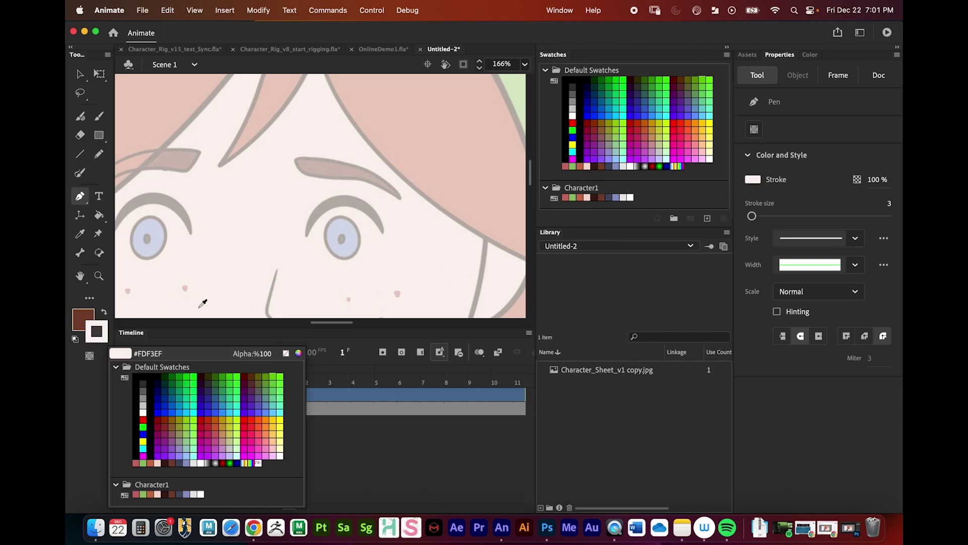
pyautogui.click(595, 199)
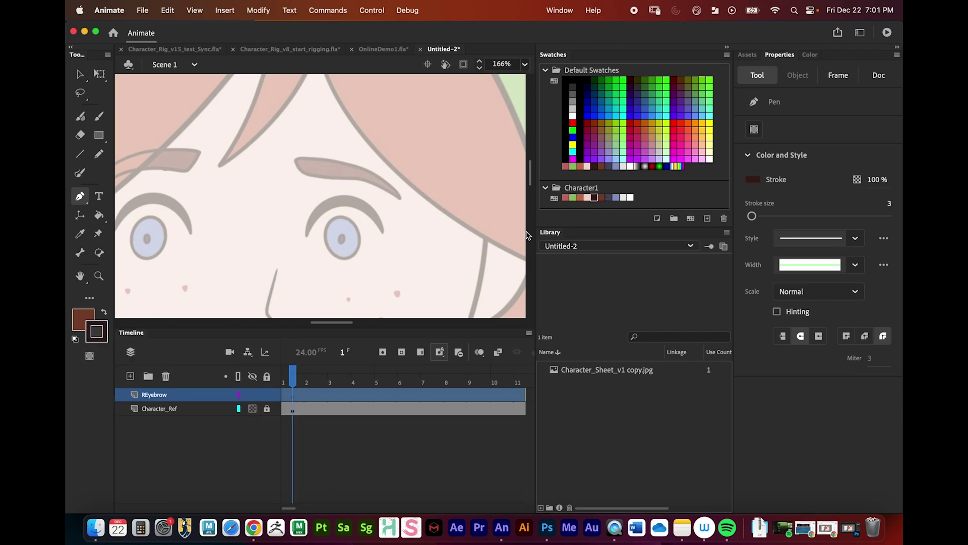
pyautogui.click(85, 317)
pyautogui.click(103, 300)
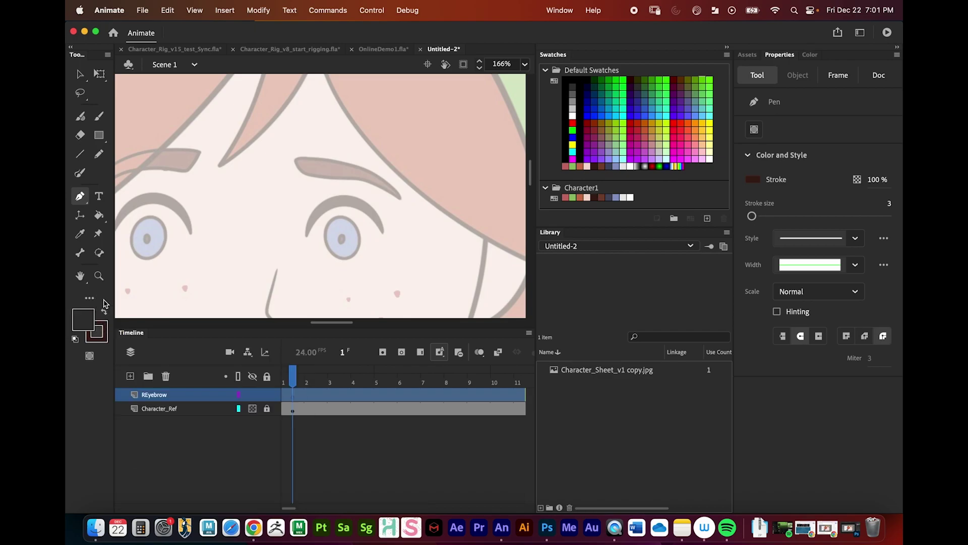
pyautogui.click(86, 319)
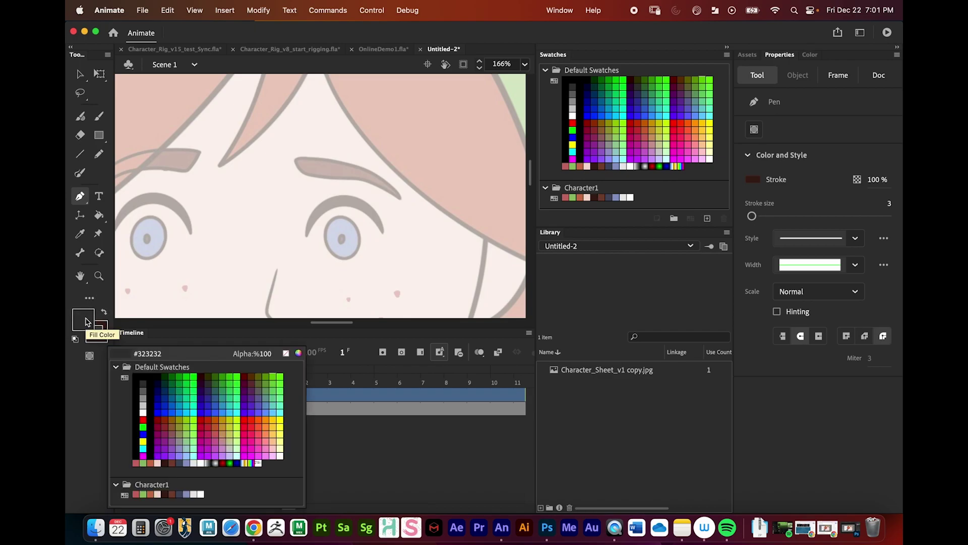
pyautogui.click(601, 167)
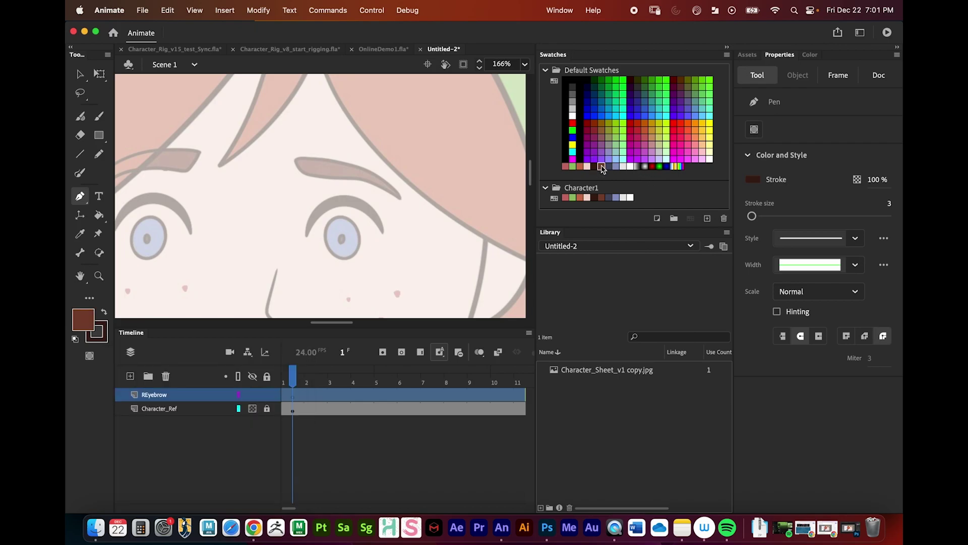
pyautogui.click(104, 313)
pyautogui.click(104, 313)
pyautogui.click(104, 312)
pyautogui.click(104, 313)
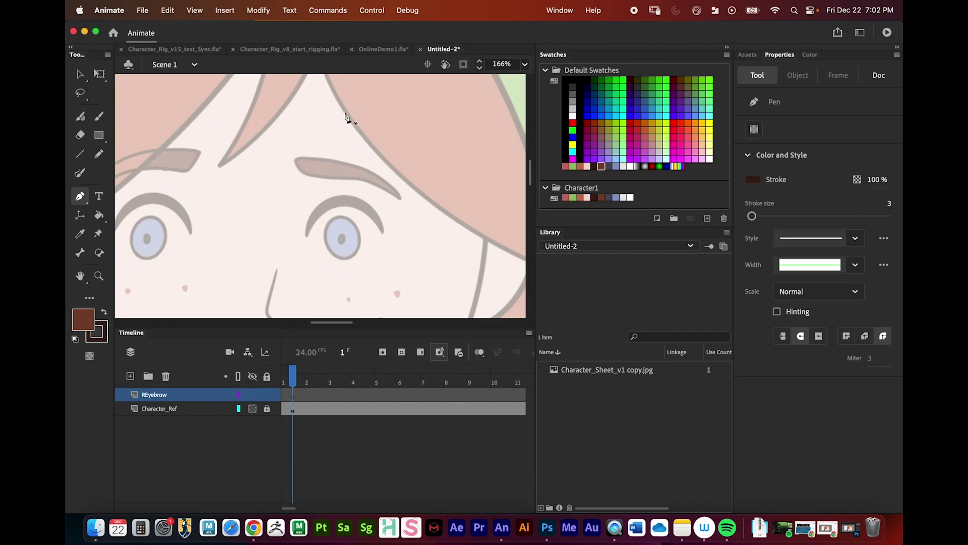
# Draw a practice zigzag path of six straight Pen segments over the hair and green background on the REyebrow layer
pyautogui.moveTo(398, 143); pyautogui.dragTo(315, 241)
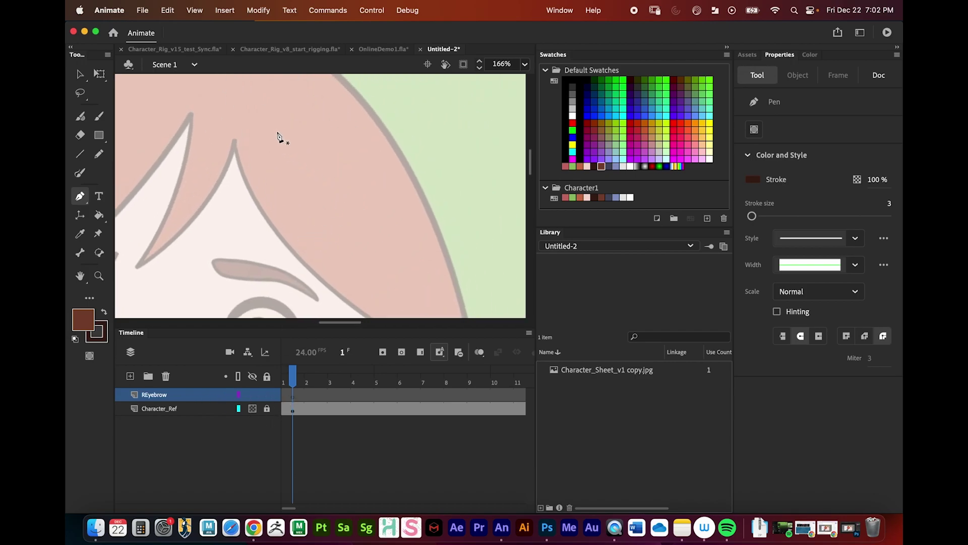
pyautogui.click(300, 118)
pyautogui.click(419, 94)
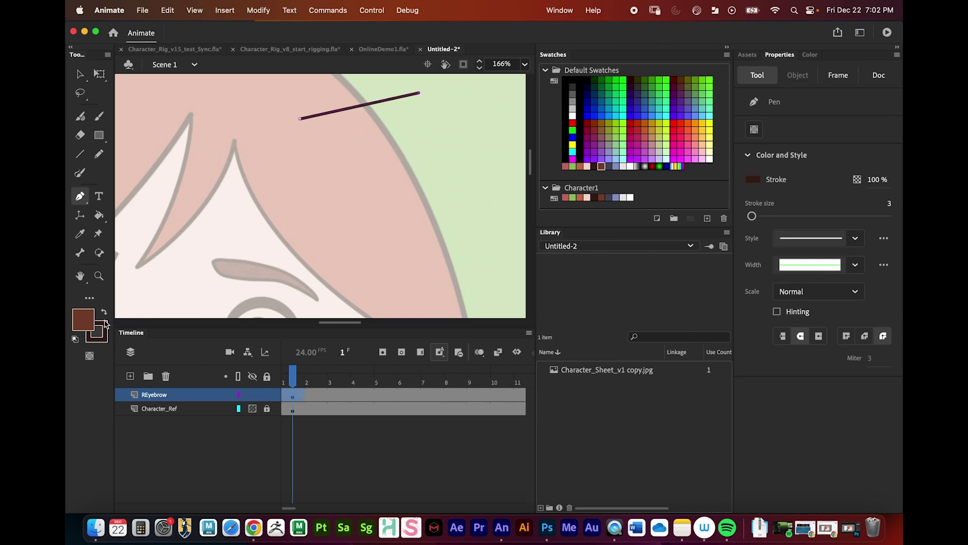
pyautogui.click(412, 119)
pyautogui.click(455, 95)
pyautogui.click(456, 135)
pyautogui.click(494, 101)
pyautogui.click(424, 179)
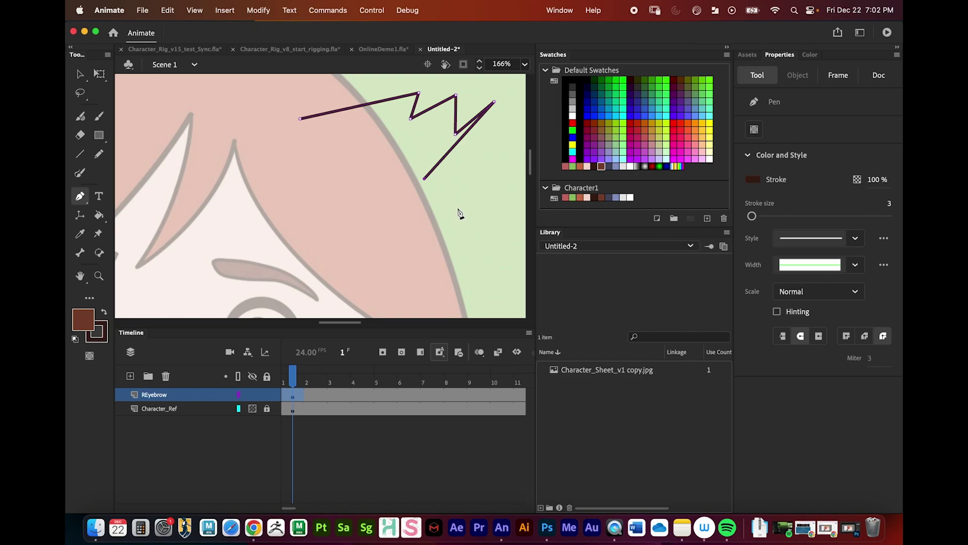
# Extend the practice path with three curved segments that loop down and back up across the hair's edge
pyautogui.moveTo(458, 208)
pyautogui.mouseDown()
pyautogui.moveTo(464, 233)
pyautogui.moveTo(439, 219)
pyautogui.moveTo(428, 239)
pyautogui.moveTo(482, 244)
pyautogui.moveTo(502, 211)
pyautogui.moveTo(499, 200)
pyautogui.moveTo(454, 247)
pyautogui.moveTo(440, 247)
pyautogui.moveTo(453, 245)
pyautogui.mouseUp()
pyautogui.moveTo(378, 251); pyautogui.dragTo(350, 226)
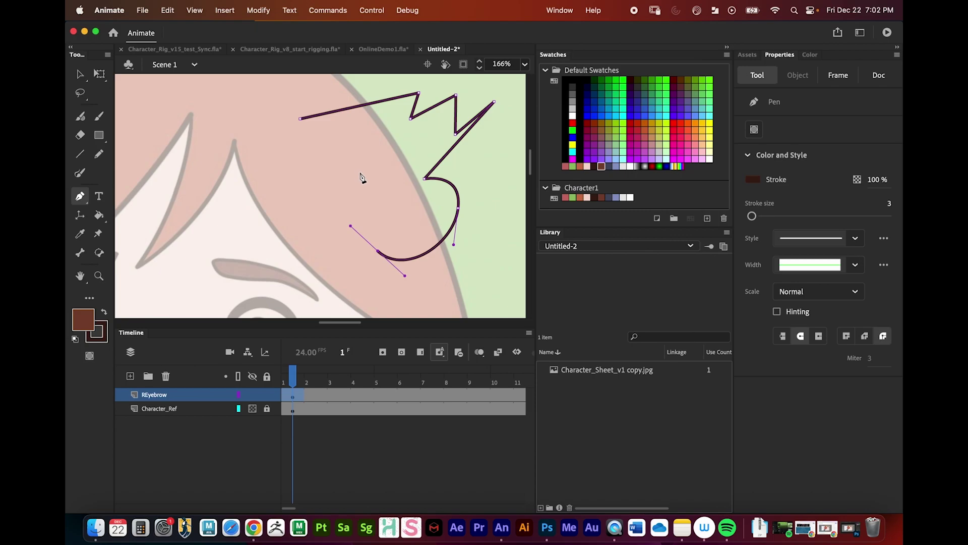
pyautogui.click(370, 180)
# Continue the practice path with four straight segments, then two curved segments sweeping up over the hair parting
pyautogui.click(313, 175)
pyautogui.click(328, 193)
pyautogui.click(348, 195)
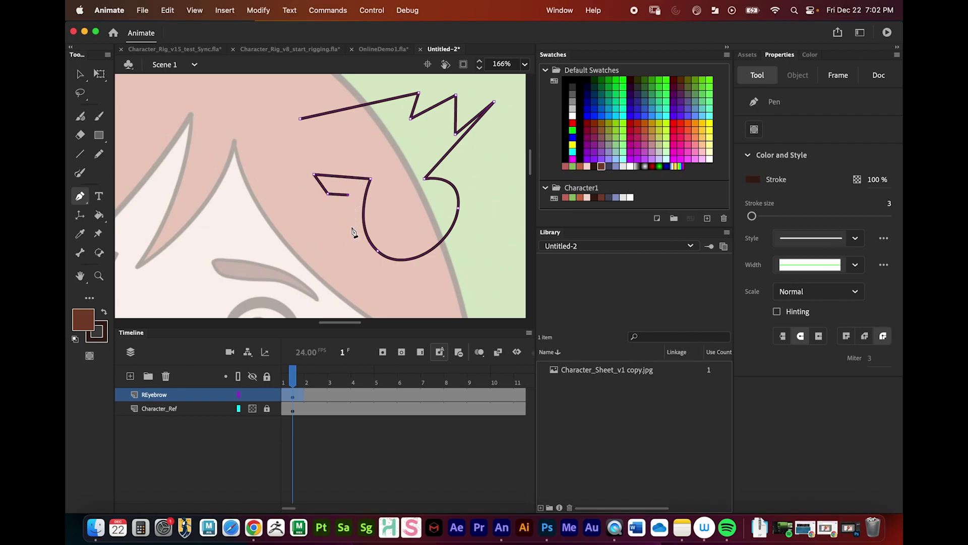
pyautogui.click(352, 244)
pyautogui.moveTo(286, 261)
pyautogui.mouseDown()
pyautogui.moveTo(254, 245)
pyautogui.moveTo(244, 260)
pyautogui.moveTo(284, 270)
pyautogui.moveTo(326, 263)
pyautogui.moveTo(263, 281)
pyautogui.moveTo(247, 256)
pyautogui.moveTo(279, 182)
pyautogui.moveTo(346, 115)
pyautogui.moveTo(203, 264)
pyautogui.moveTo(261, 231)
pyautogui.moveTo(223, 259)
pyautogui.moveTo(257, 198)
pyautogui.moveTo(212, 255)
pyautogui.moveTo(243, 257)
pyautogui.moveTo(259, 233)
pyautogui.moveTo(252, 241)
pyautogui.mouseUp()
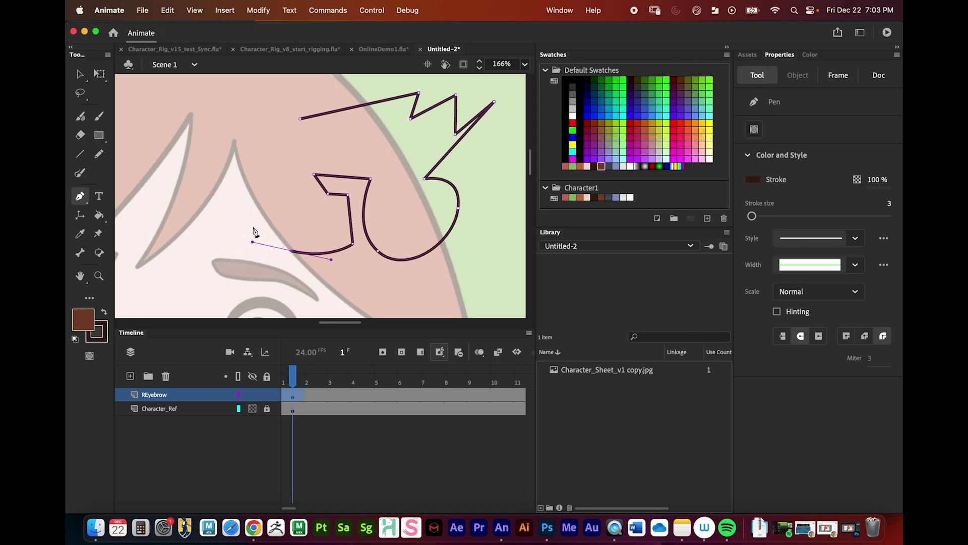
pyautogui.moveTo(252, 191); pyautogui.dragTo(239, 156)
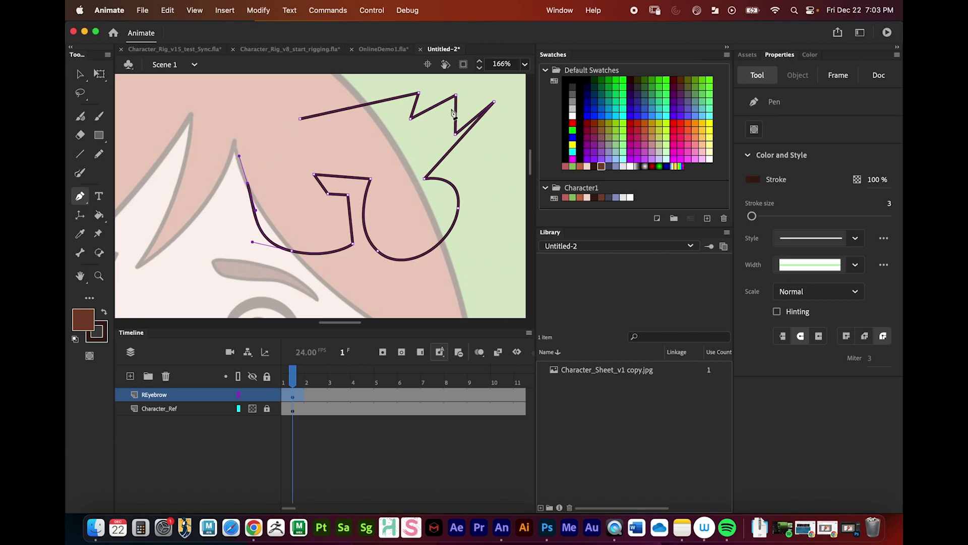
# Close the practice path at its starting point and select its entire outline with the Selection tool
pyautogui.click(300, 119)
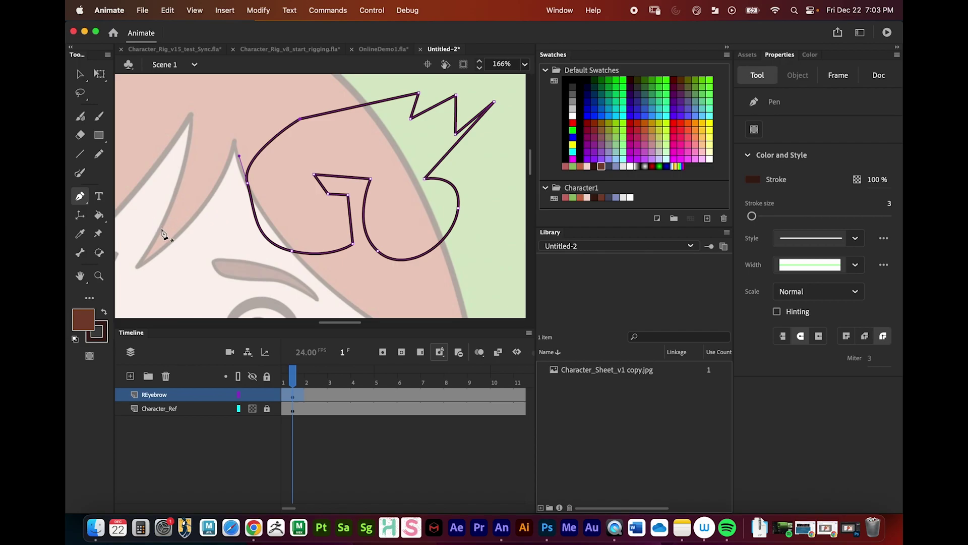
pyautogui.click(79, 74)
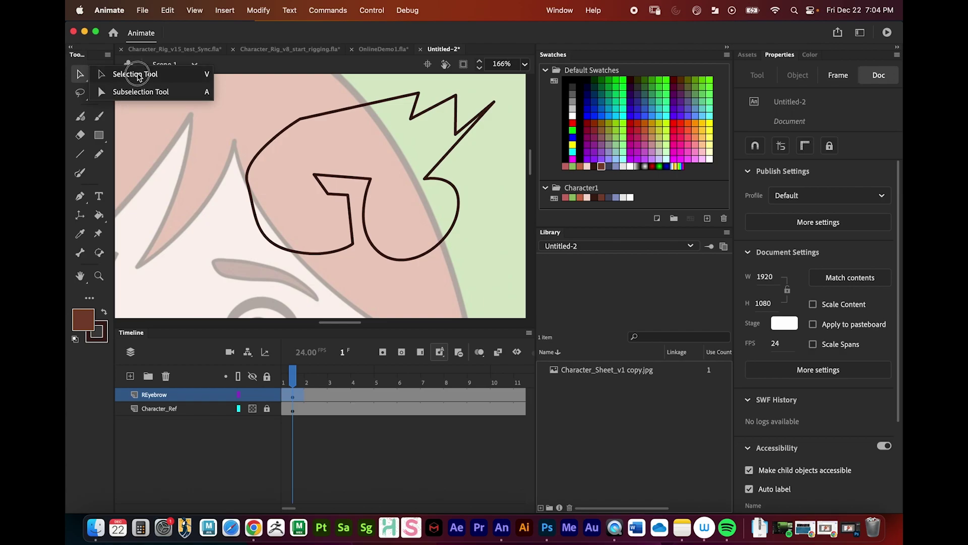
pyautogui.click(138, 74)
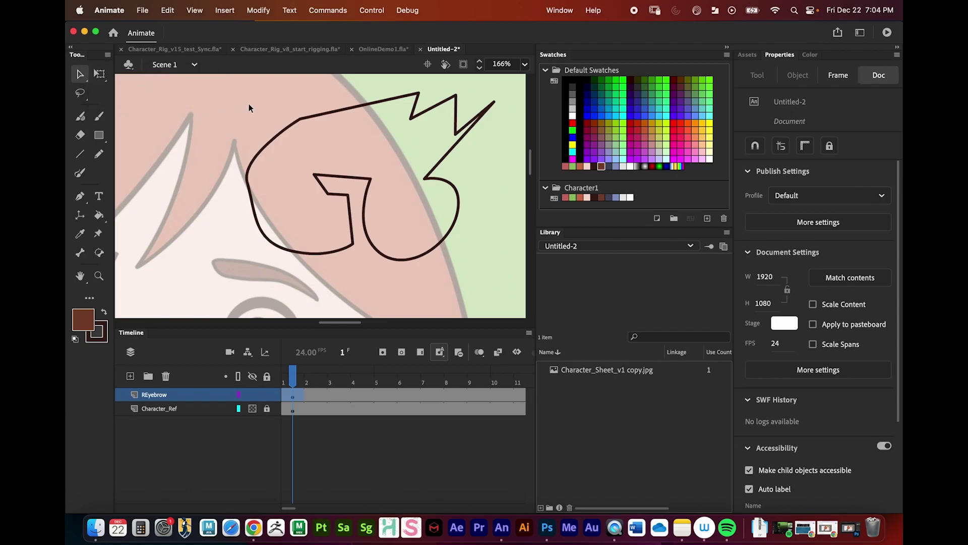
pyautogui.click(325, 115)
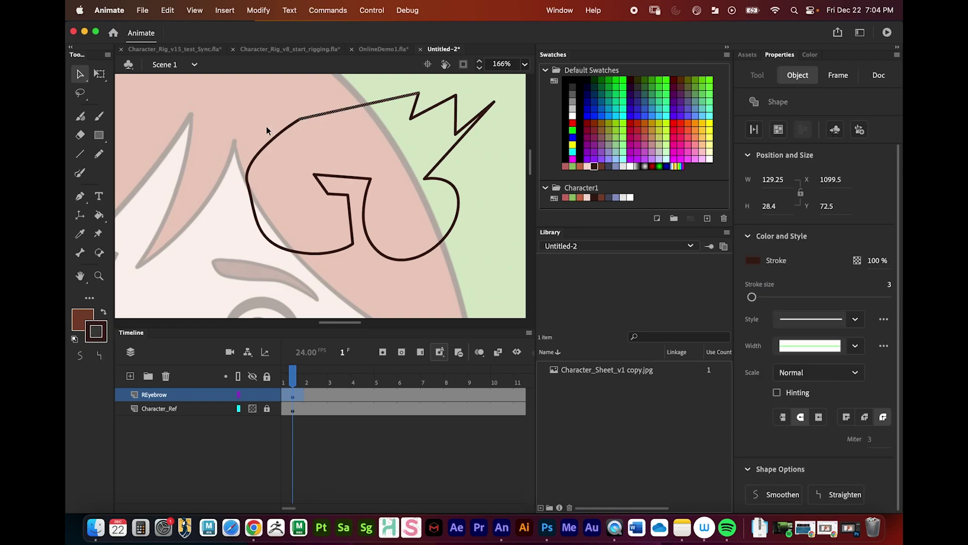
pyautogui.doubleClick(280, 134)
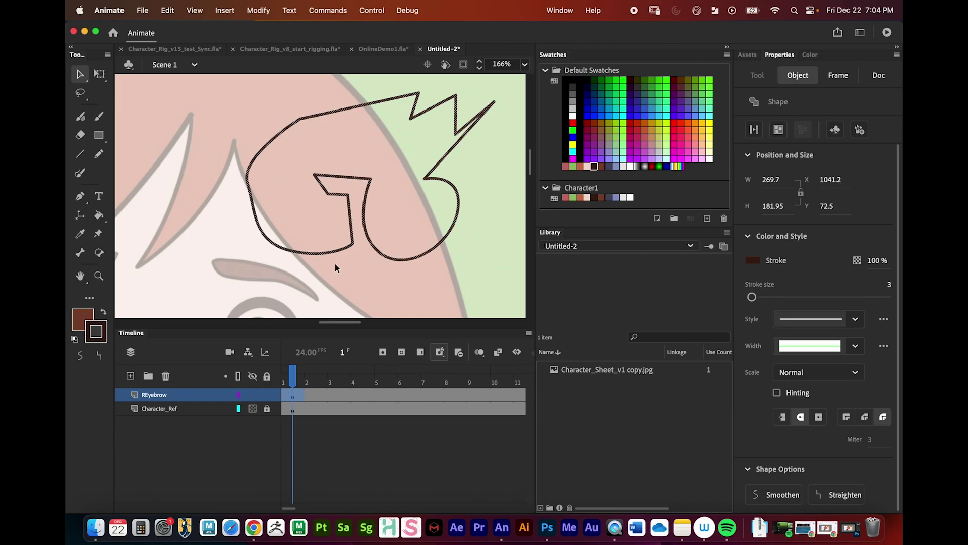
# Move the whole closed outline slightly up and left to about X 1026, Y 68, and deselect it
pyautogui.click(306, 119)
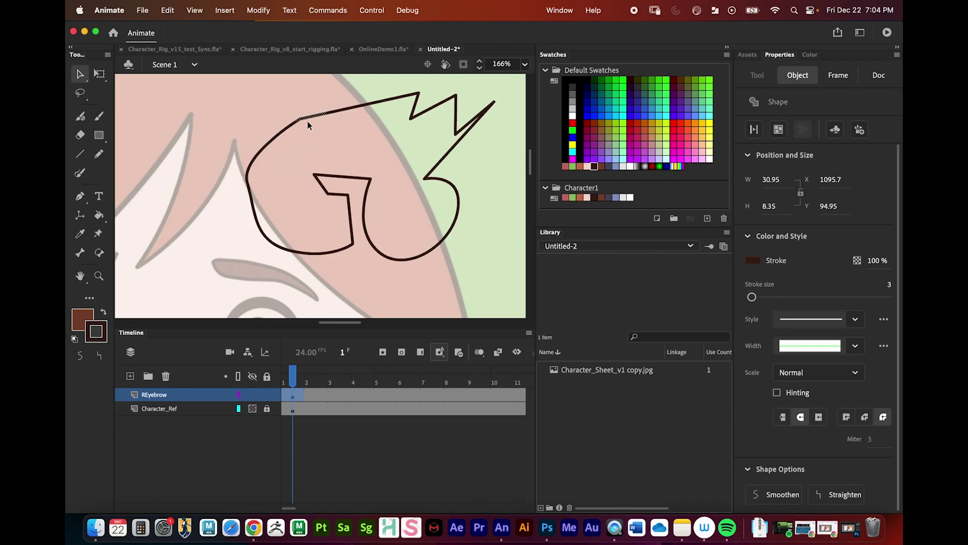
pyautogui.doubleClick(344, 110)
pyautogui.moveTo(322, 114)
pyautogui.mouseDown()
pyautogui.moveTo(302, 156)
pyautogui.moveTo(277, 113)
pyautogui.moveTo(308, 110)
pyautogui.mouseUp()
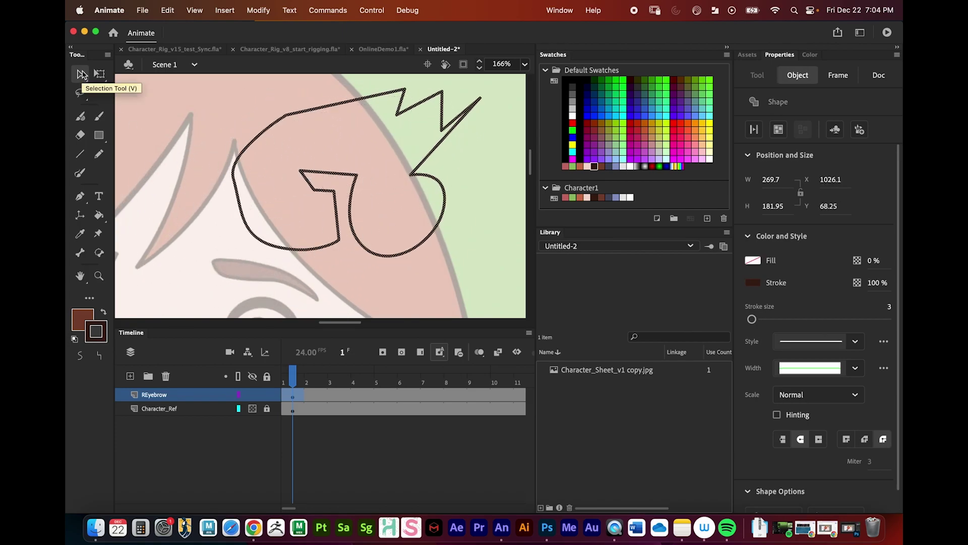
pyautogui.click(356, 159)
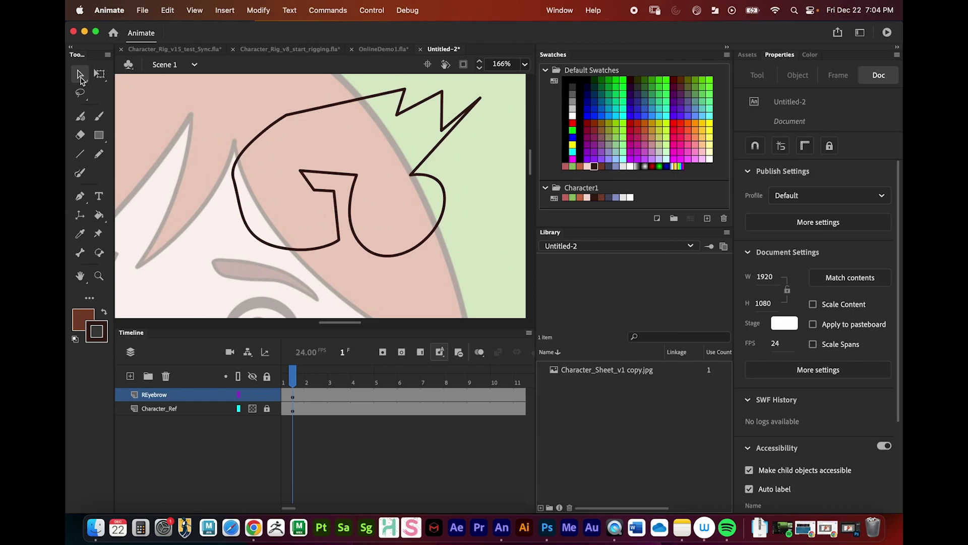
# Use the Subselection tool to pull the first zigzag peak inward, lower the adjacent corner anchor, and move the left curve's anchor outward
pyautogui.moveTo(80, 76); pyautogui.dragTo(184, 95)
pyautogui.click(296, 113)
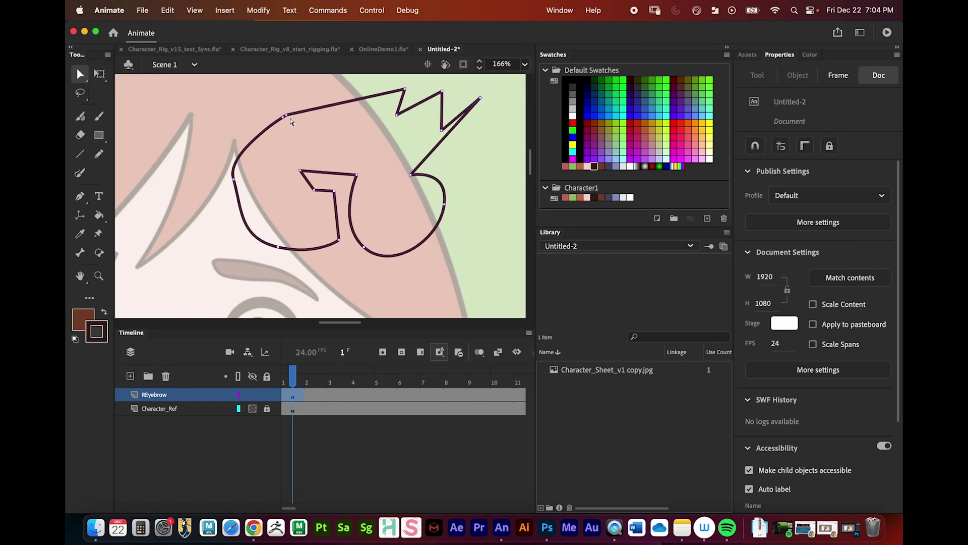
pyautogui.moveTo(405, 90); pyautogui.dragTo(335, 146)
pyautogui.click(332, 97)
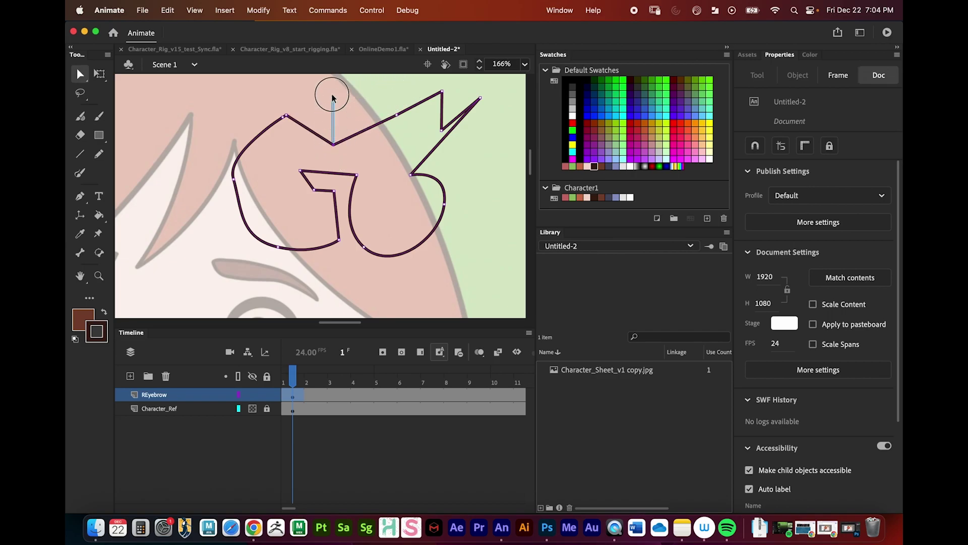
pyautogui.click(286, 115)
pyautogui.click(287, 115)
pyautogui.moveTo(287, 116); pyautogui.dragTo(186, 191)
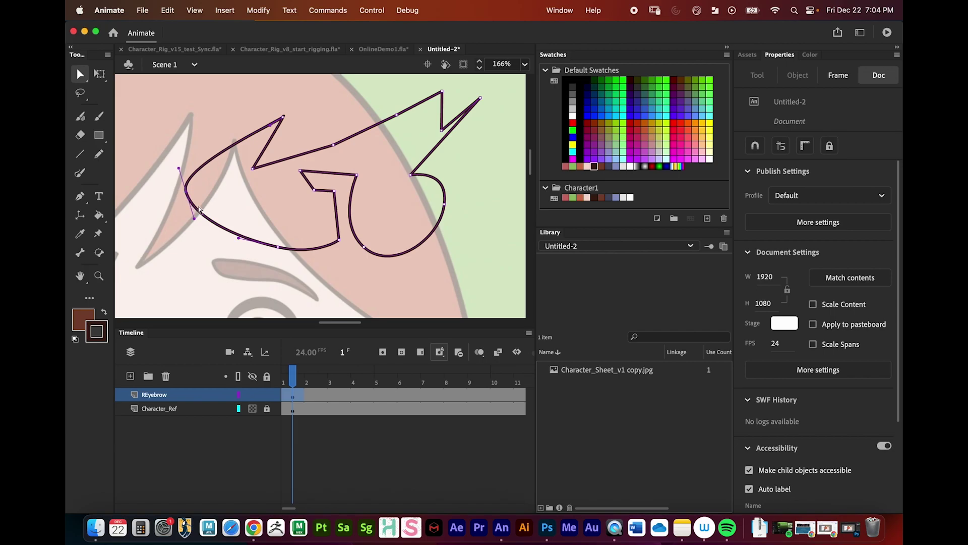
# Lengthen both bezier handles of the outline's leftmost curve anchor, and shorten them again to sharpen the curve
pyautogui.moveTo(179, 168); pyautogui.dragTo(172, 134)
pyautogui.moveTo(194, 222); pyautogui.dragTo(198, 246)
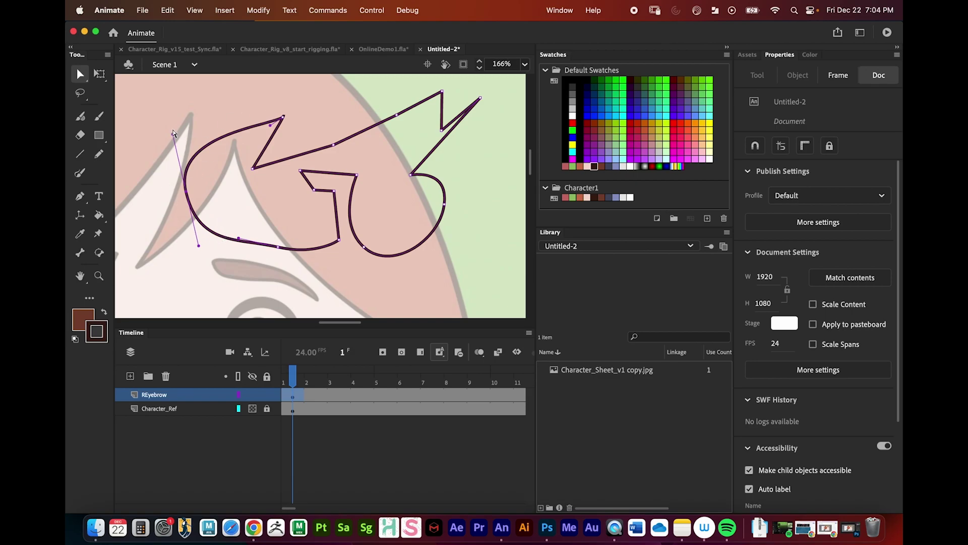
pyautogui.moveTo(173, 134); pyautogui.dragTo(184, 180)
pyautogui.moveTo(194, 246); pyautogui.dragTo(187, 200)
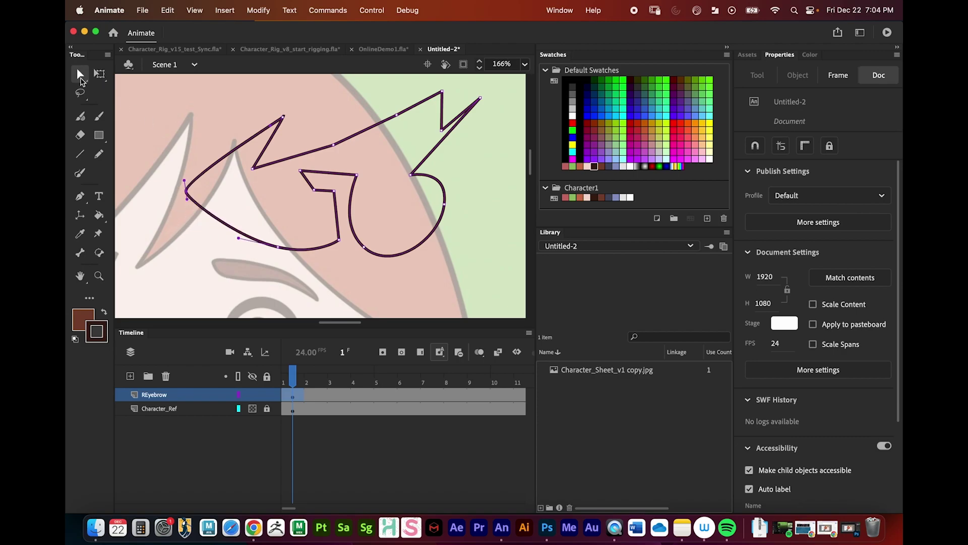
pyautogui.click(81, 74)
pyautogui.moveTo(82, 75); pyautogui.dragTo(130, 93)
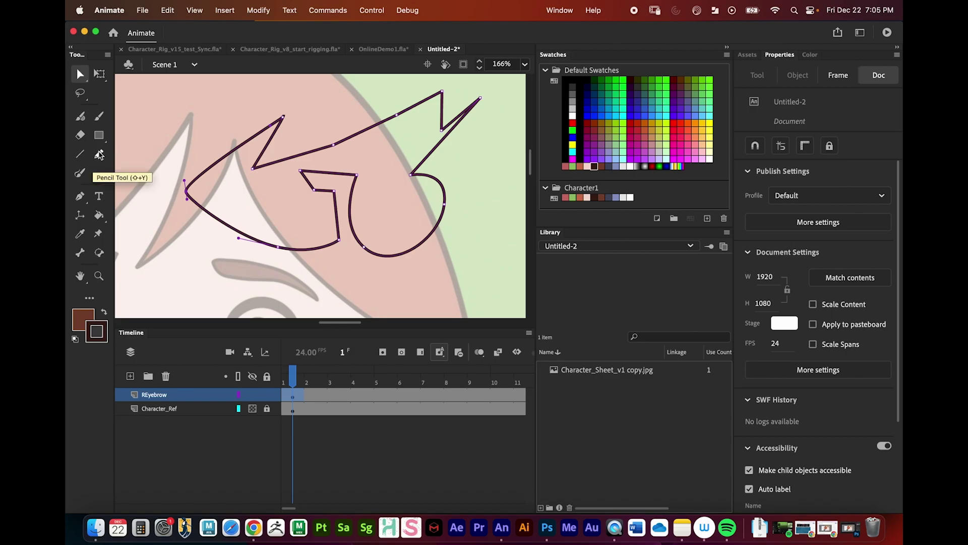
# Add anchor points on the upper-left curve, the inner top edge, the lower-right curve and the right diagonal with the Add Anchor Point tool
pyautogui.click(79, 196)
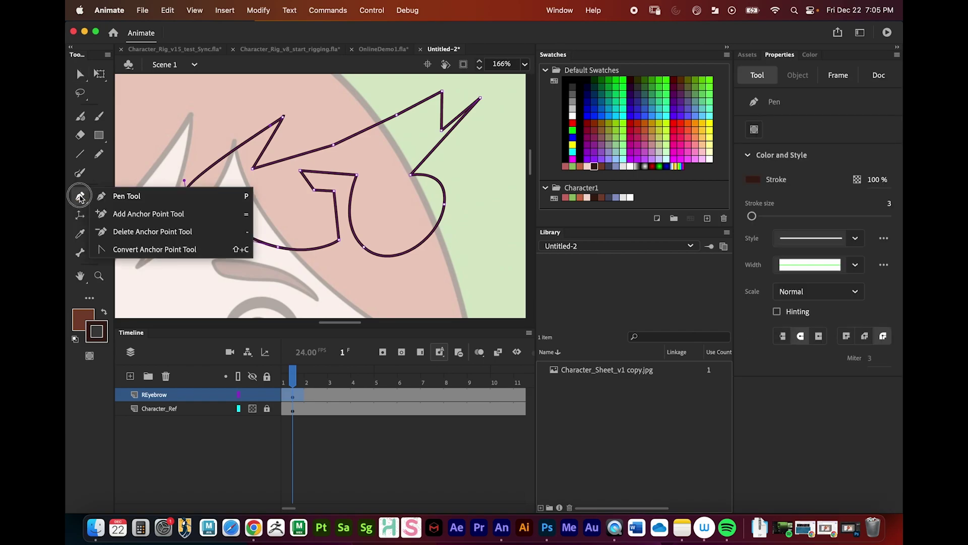
pyautogui.click(119, 214)
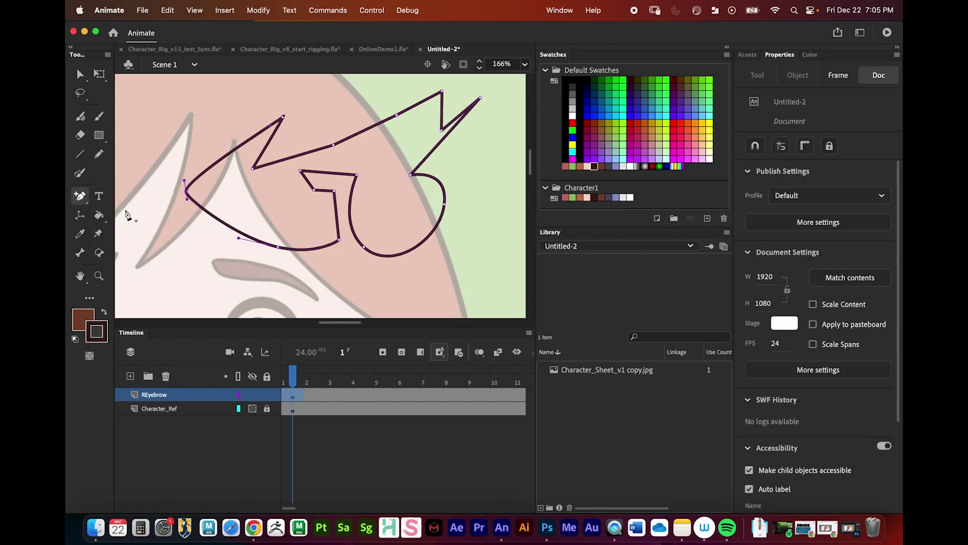
pyautogui.click(223, 158)
pyautogui.click(80, 198)
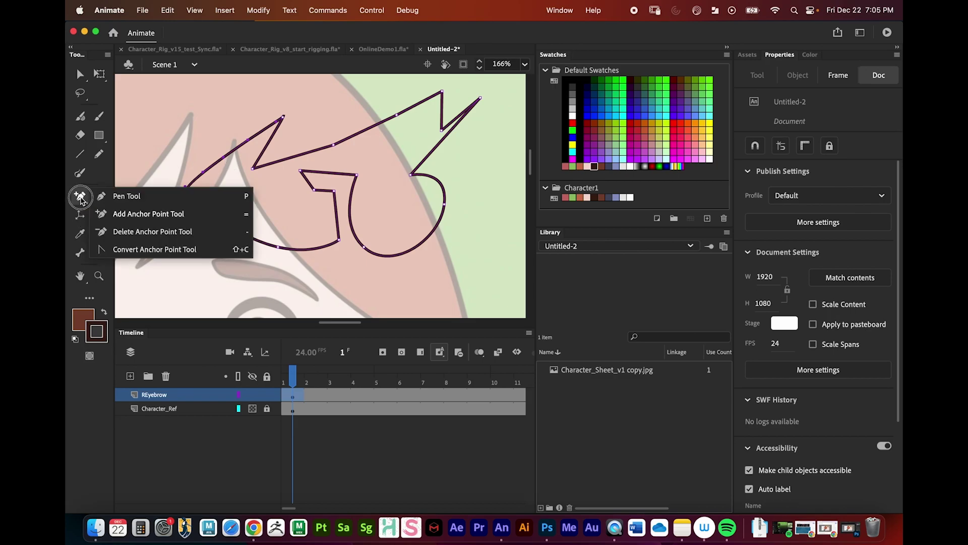
pyautogui.click(129, 217)
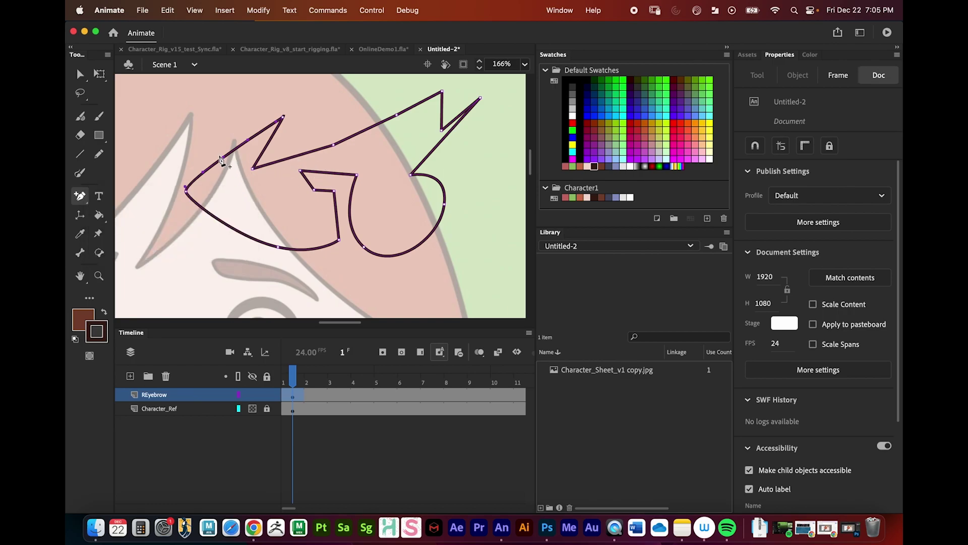
pyautogui.click(290, 158)
pyautogui.click(429, 236)
pyautogui.click(433, 149)
# Pull the lower-right curve's added anchor and the lower-left curve's anchor inward with the Subselection tool
pyautogui.press('v')
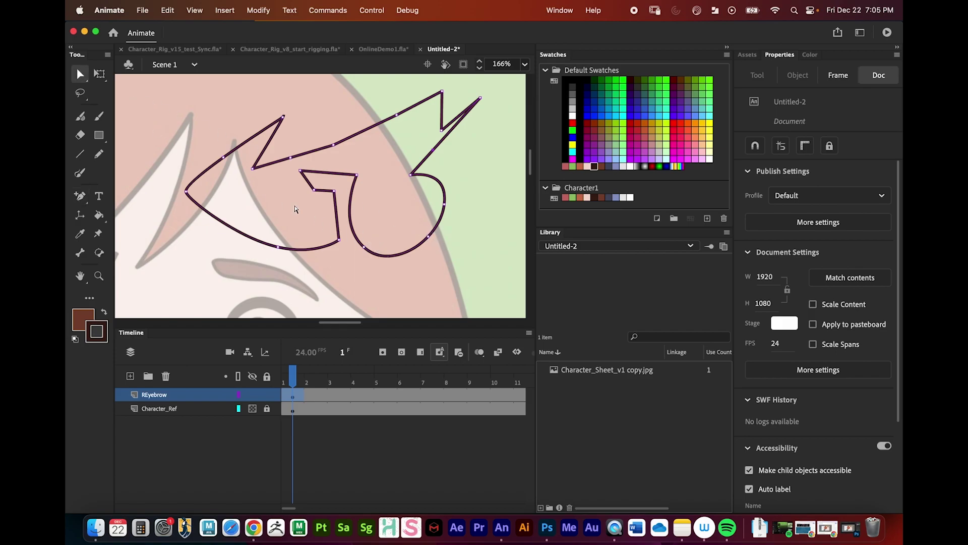
pyautogui.moveTo(428, 235); pyautogui.dragTo(384, 200)
pyautogui.click(428, 240)
pyautogui.moveTo(428, 237); pyautogui.dragTo(372, 189)
pyautogui.moveTo(278, 246); pyautogui.dragTo(224, 164)
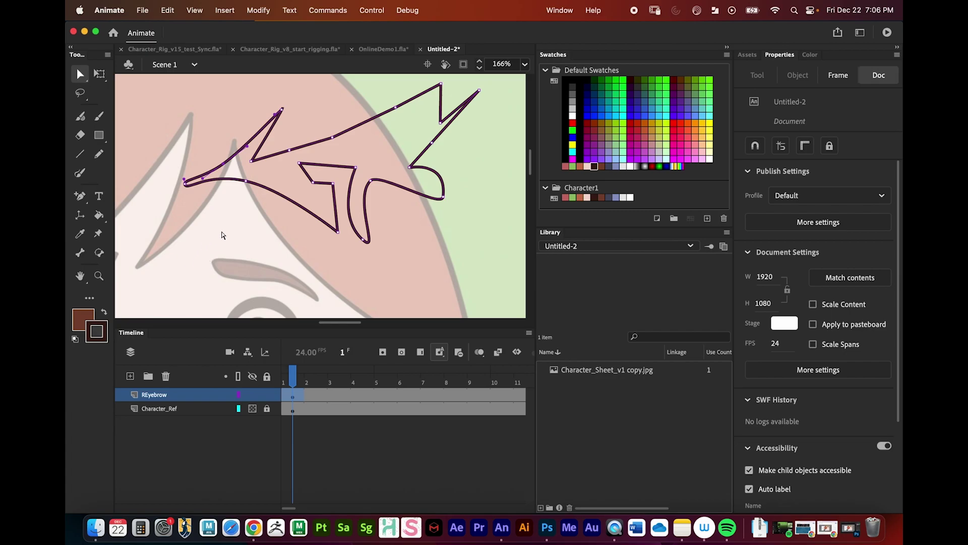
# Remove the anchors forming the inner notch of the shape with the Delete Anchor Point tool
pyautogui.click(79, 197)
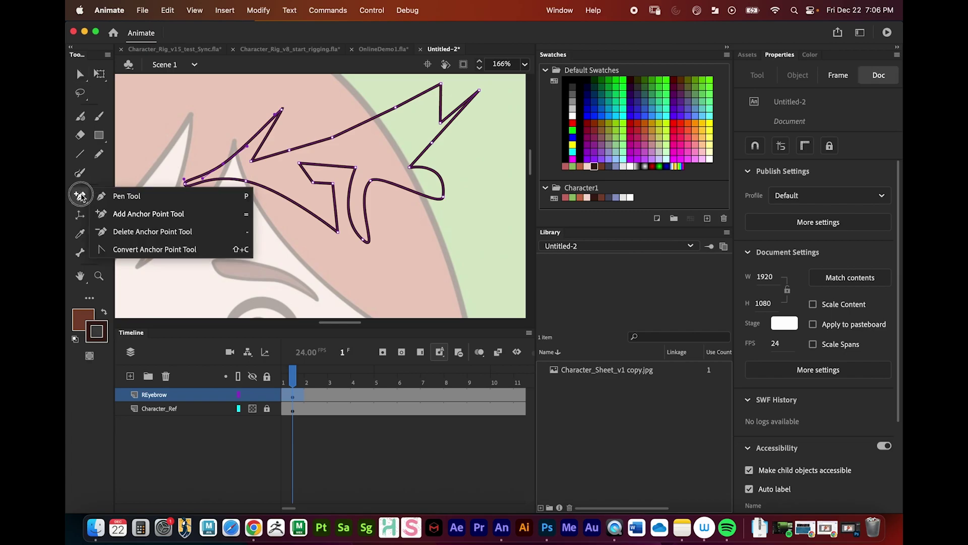
pyautogui.click(144, 232)
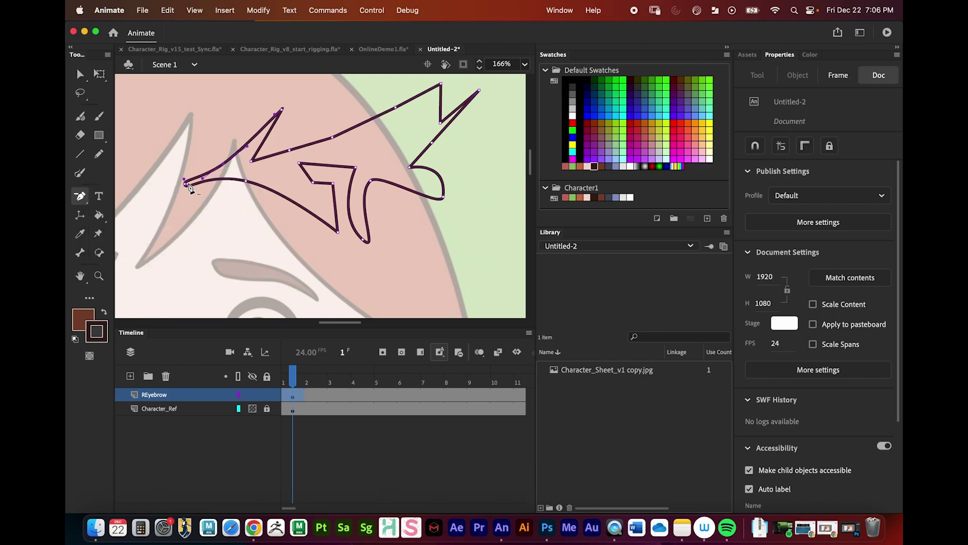
pyautogui.click(313, 183)
pyautogui.click(356, 168)
pyautogui.click(333, 183)
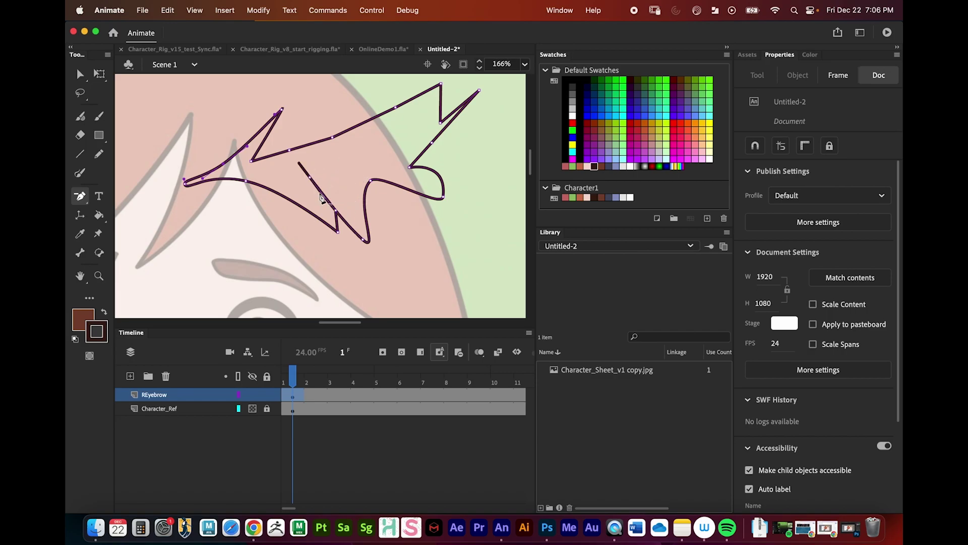
pyautogui.click(308, 174)
# Try to turn the upper-left spike's tip into a smooth curve with the Convert Anchor Point tool
pyautogui.click(81, 197)
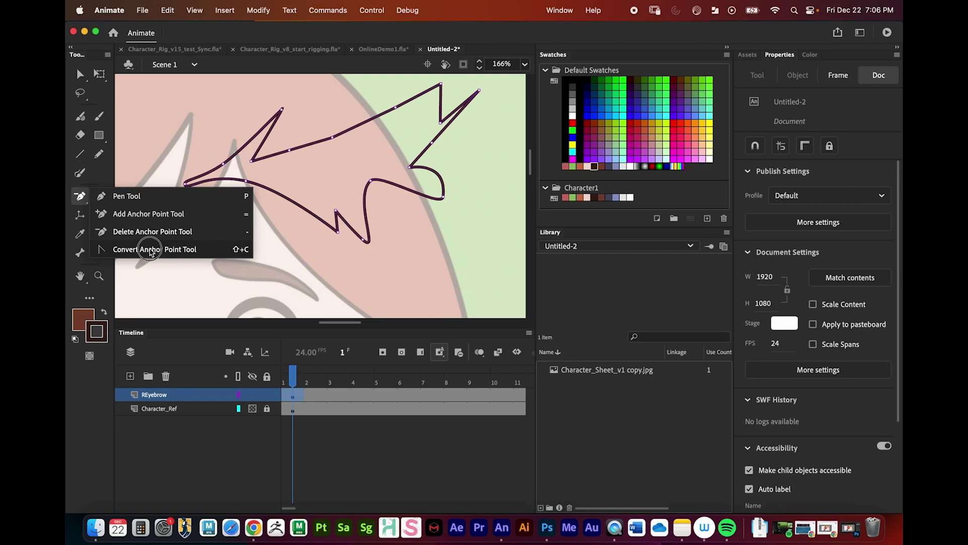
pyautogui.click(150, 250)
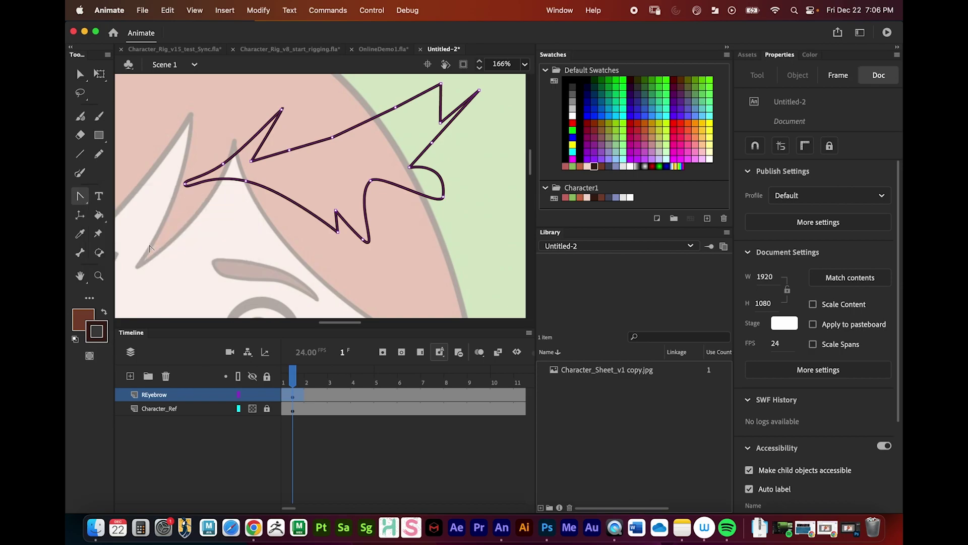
pyautogui.click(282, 109)
pyautogui.moveTo(282, 110); pyautogui.dragTo(247, 99)
pyautogui.press('super+z')
# Extend the upper-left spike's tip farther to the right with the Subselection tool
pyautogui.click(82, 74)
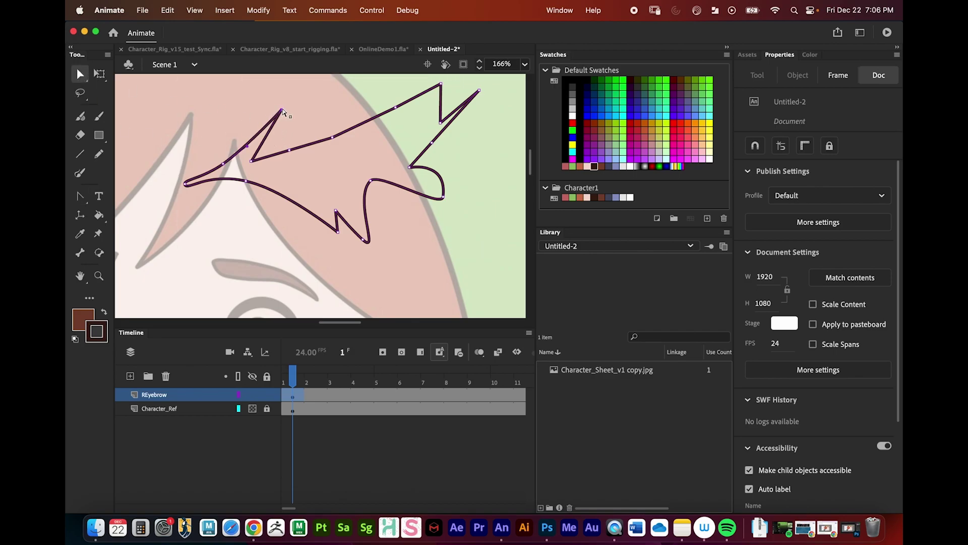
pyautogui.click(83, 75)
pyautogui.click(114, 94)
pyautogui.moveTo(281, 114); pyautogui.dragTo(312, 108)
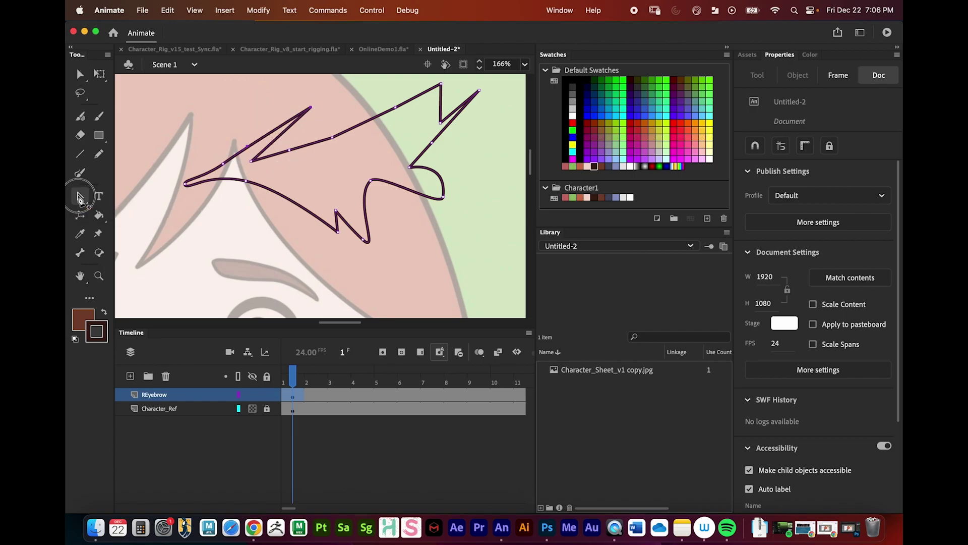
# Convert the spike's tip to a smooth curve and back to a corner point with the Convert Anchor Point tool
pyautogui.click(86, 201)
pyautogui.click(113, 249)
pyautogui.moveTo(311, 108); pyautogui.dragTo(272, 89)
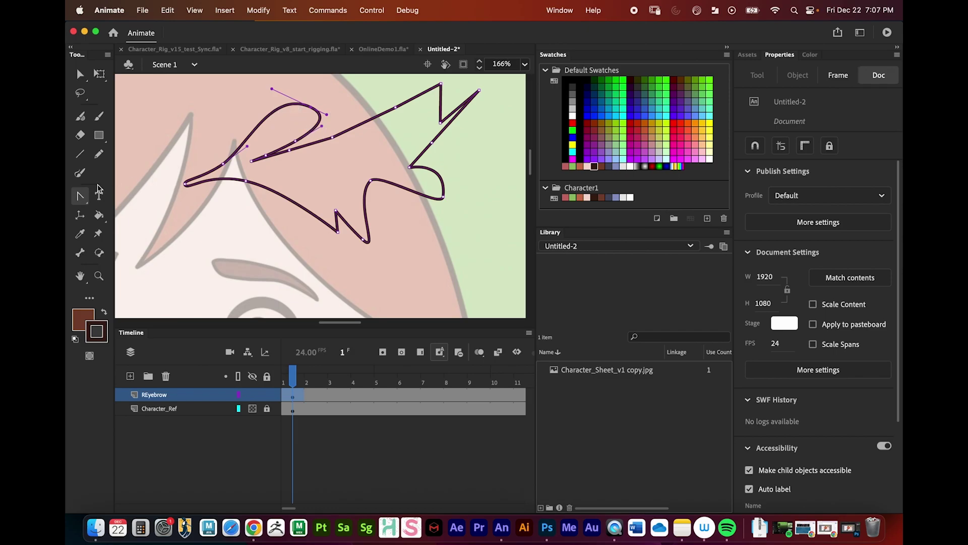
pyautogui.click(312, 109)
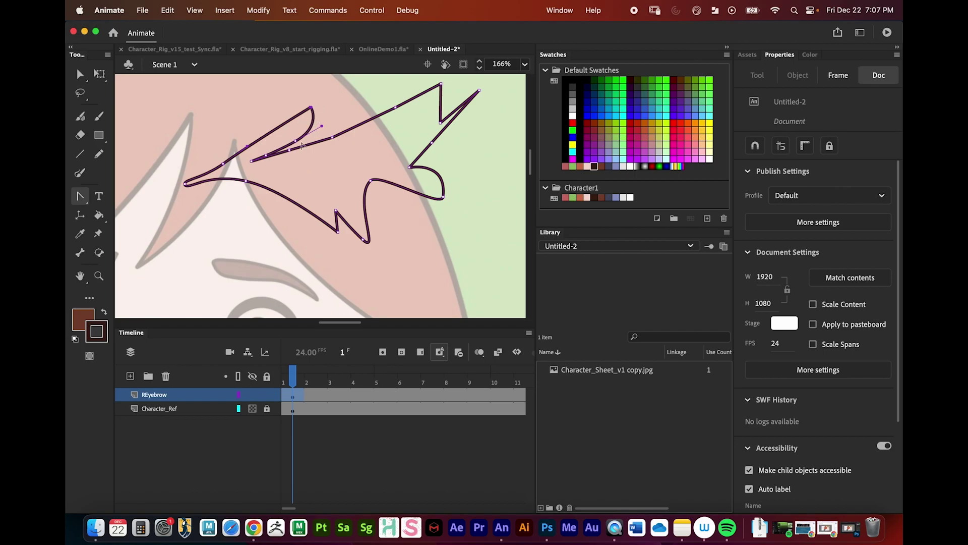
pyautogui.moveTo(78, 74); pyautogui.dragTo(108, 78)
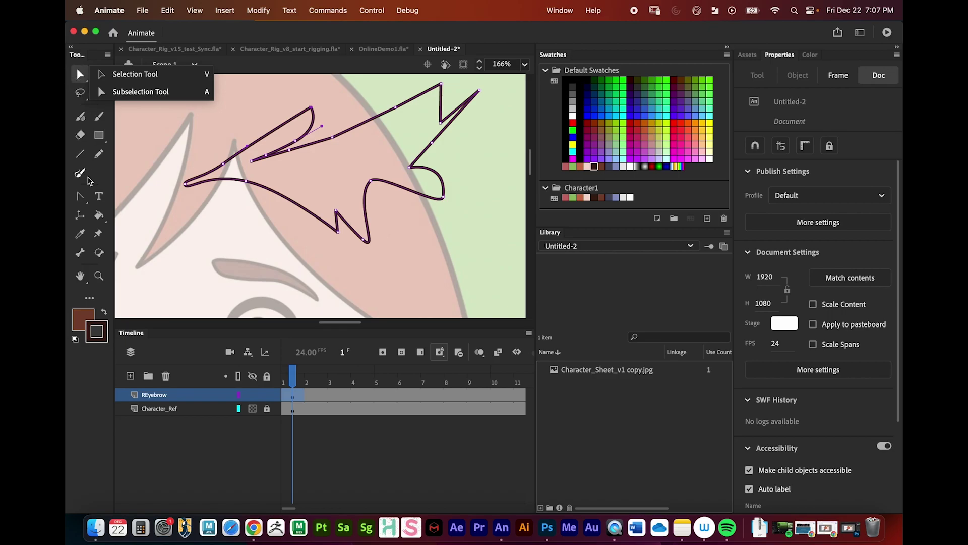
# Fill the closed practice shape with reddish-brown using the Paint Bucket and select its outline with the Subselection tool
pyautogui.click(99, 215)
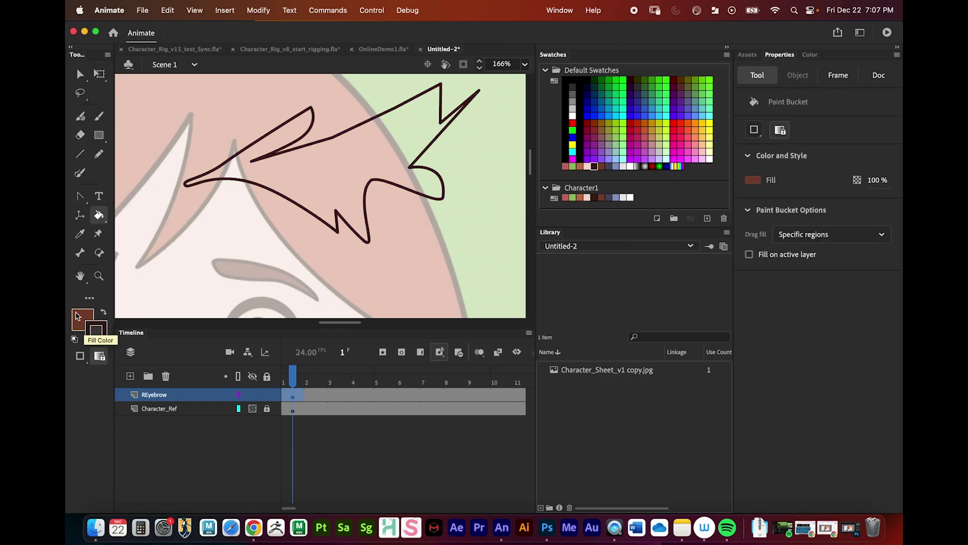
pyautogui.click(314, 217)
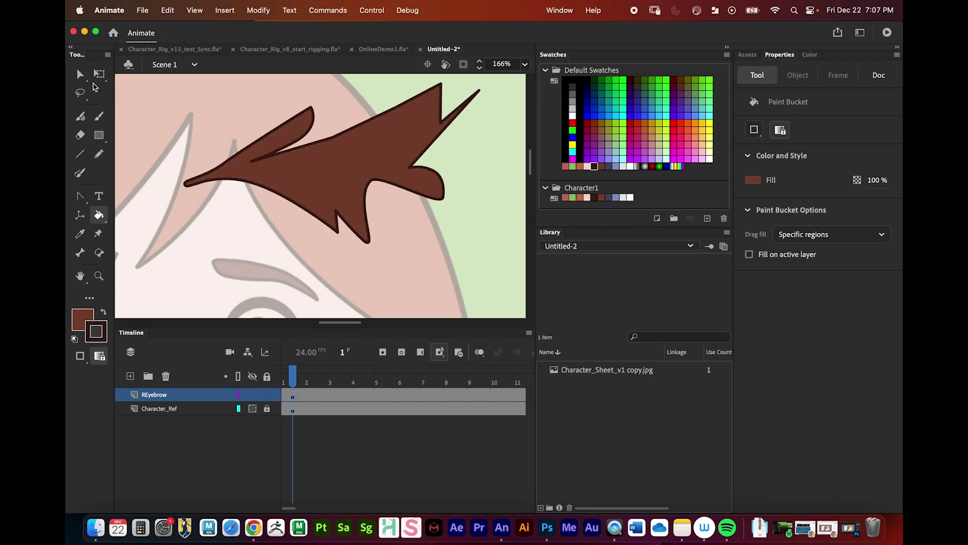
pyautogui.press('v')
pyautogui.click(285, 124)
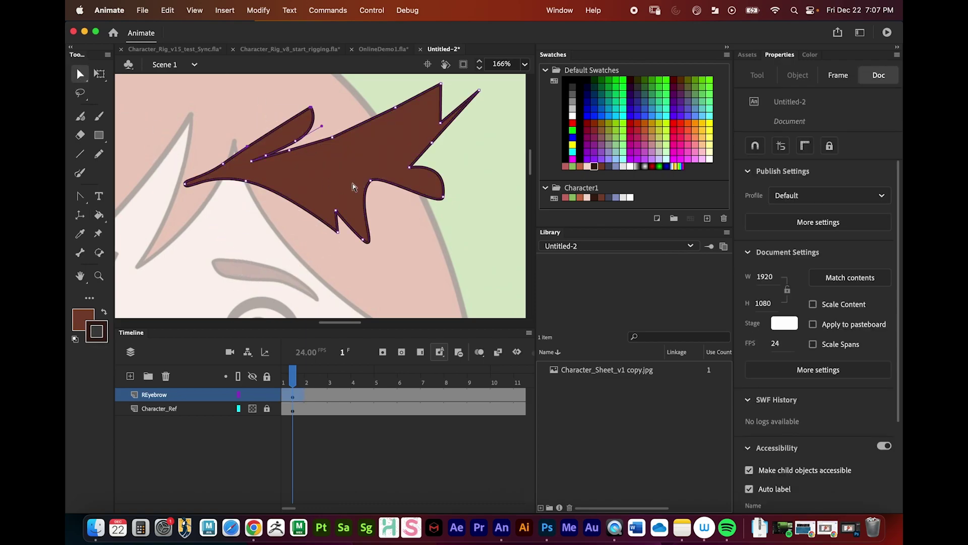
# Delete the entire practice shape from the REyebrow layer
pyautogui.press('super+z')
pyautogui.press('super+z')
pyautogui.doubleClick(341, 150)
pyautogui.press('Delete')
# Trace the character's eyebrow on the REyebrow layer as a closed outline with the Pen tool, curving around both ends
pyautogui.moveTo(293, 256); pyautogui.dragTo(295, 168)
pyautogui.press('z')
pyautogui.click(253, 202)
pyautogui.moveTo(356, 176); pyautogui.dragTo(300, 185)
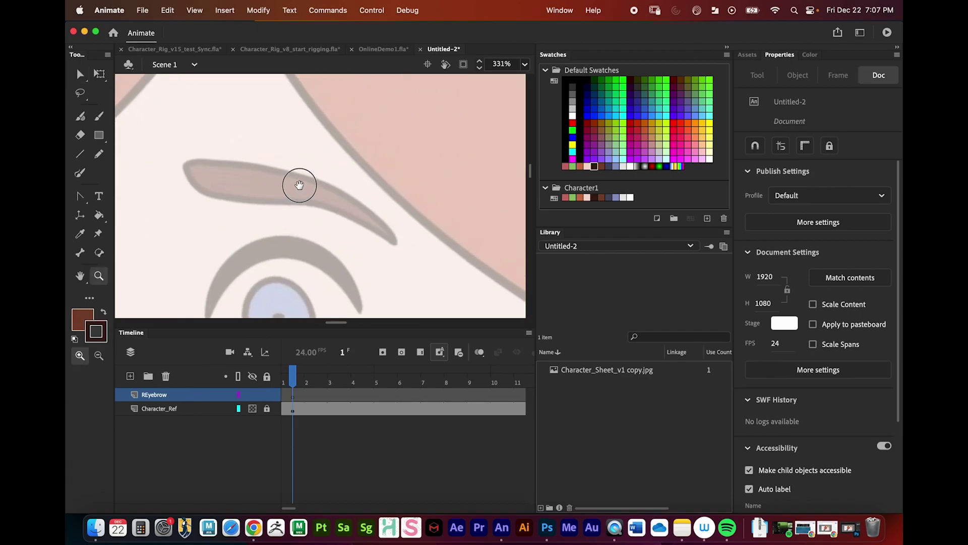
pyautogui.click(79, 196)
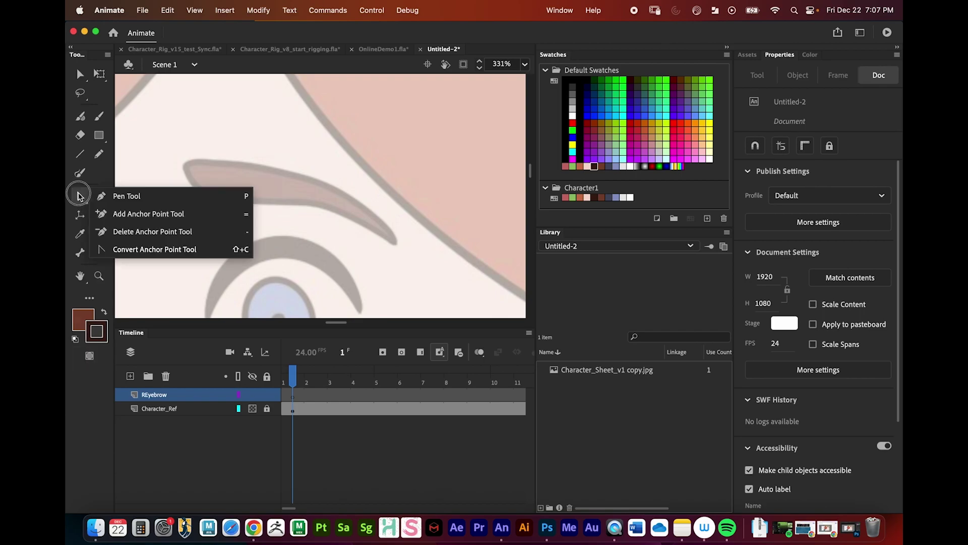
pyautogui.click(129, 198)
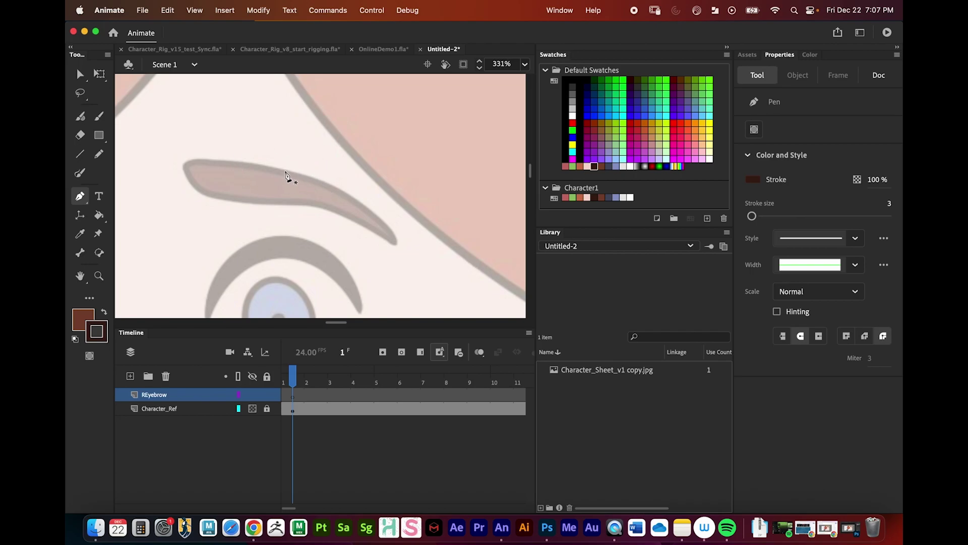
pyautogui.moveTo(301, 177); pyautogui.dragTo(316, 179)
pyautogui.moveTo(395, 241)
pyautogui.mouseDown()
pyautogui.moveTo(387, 254)
pyautogui.moveTo(342, 242)
pyautogui.moveTo(389, 253)
pyautogui.mouseUp()
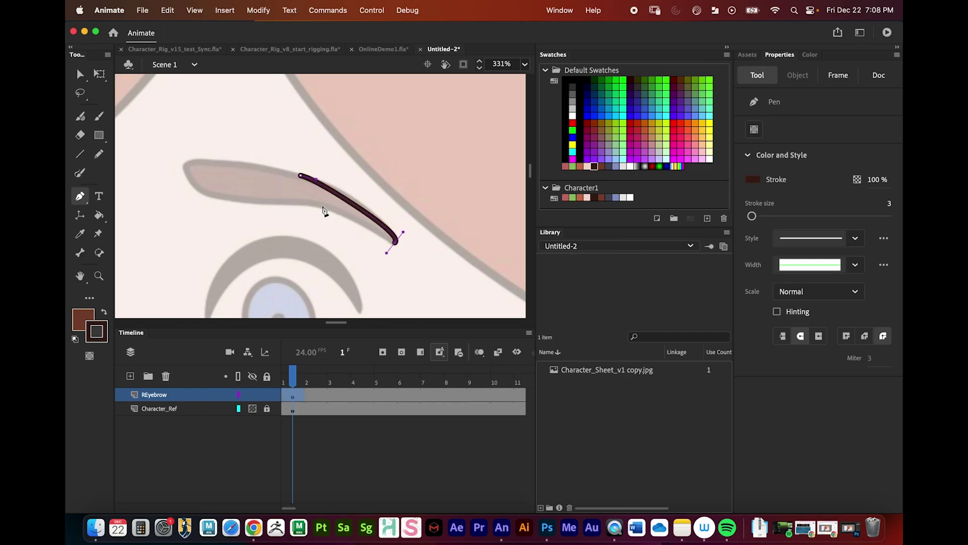
pyautogui.moveTo(313, 204); pyautogui.dragTo(277, 198)
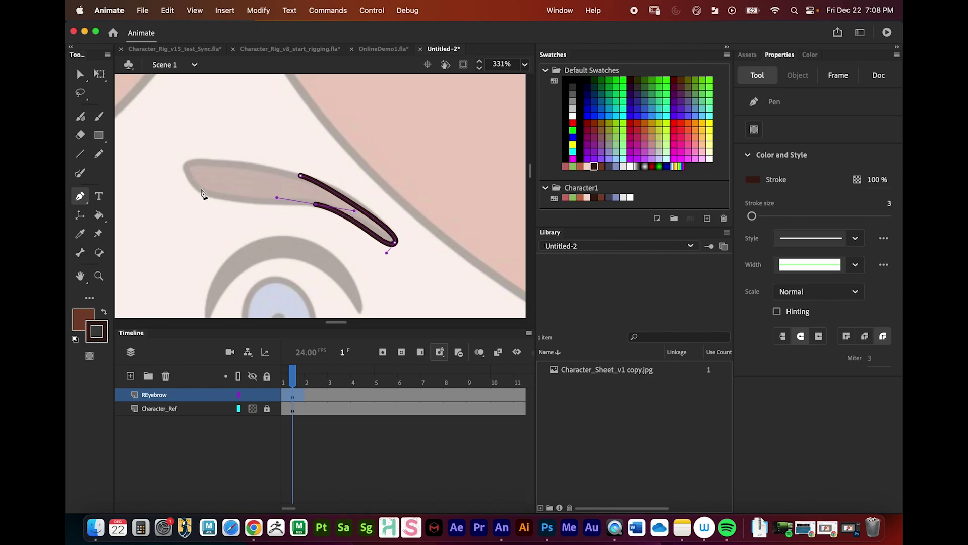
pyautogui.moveTo(199, 188); pyautogui.dragTo(179, 174)
pyautogui.moveTo(181, 170); pyautogui.dragTo(202, 161)
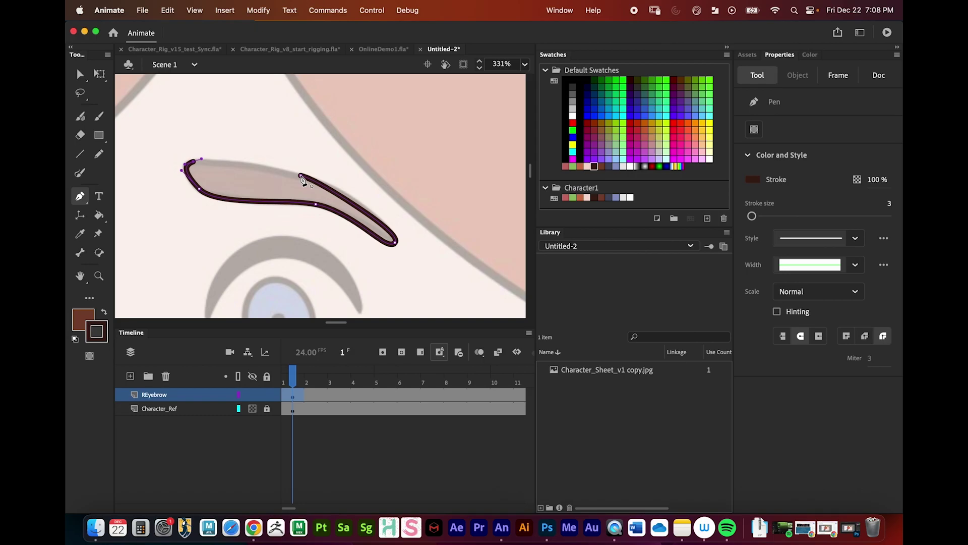
pyautogui.click(301, 176)
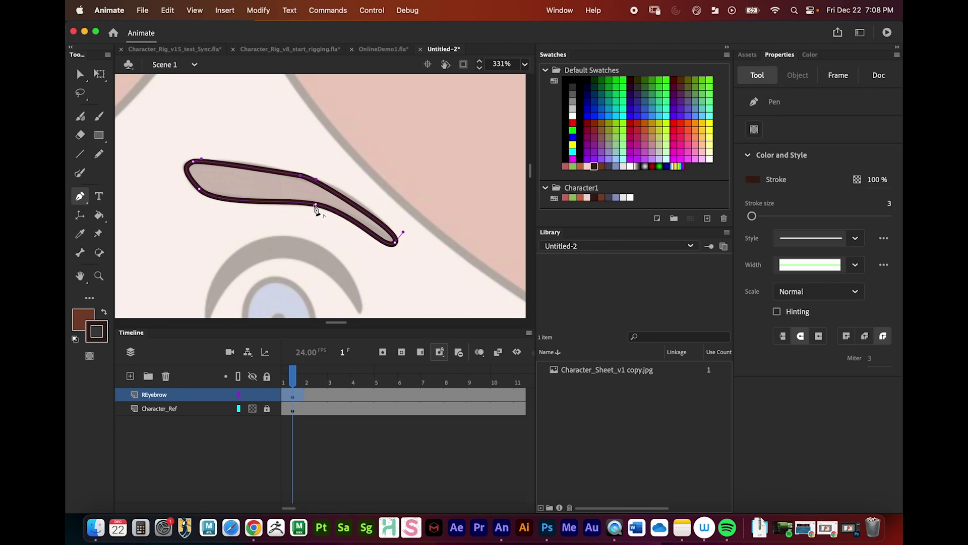
# Tighten the eyebrow outline's outer tip by adjusting its anchor and direction handle with the Subselection tool
pyautogui.press('v')
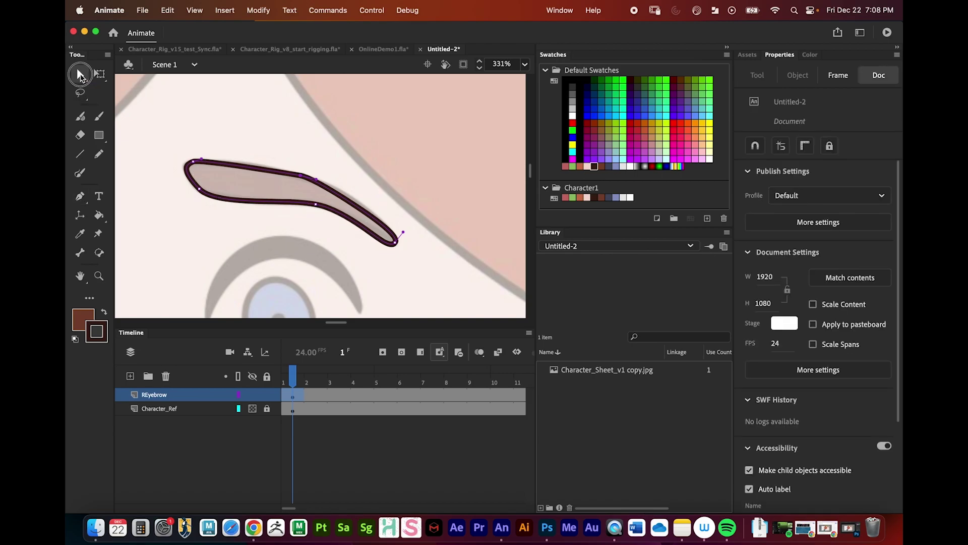
pyautogui.click(80, 75)
pyautogui.moveTo(80, 75); pyautogui.dragTo(123, 94)
pyautogui.click(395, 243)
pyautogui.moveTo(402, 232)
pyautogui.mouseDown()
pyautogui.moveTo(388, 251)
pyautogui.moveTo(396, 238)
pyautogui.mouseUp()
# Make the anchor in the middle of the eyebrow's upper edge smooth with Convert Anchor Point and fit it to the reference
pyautogui.click(302, 175)
pyautogui.moveTo(317, 180); pyautogui.dragTo(354, 128)
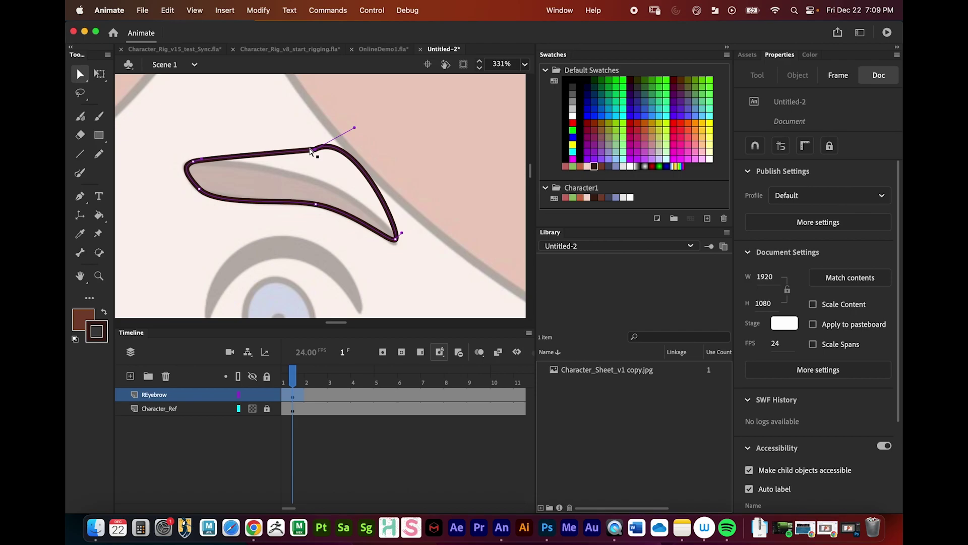
pyautogui.click(79, 196)
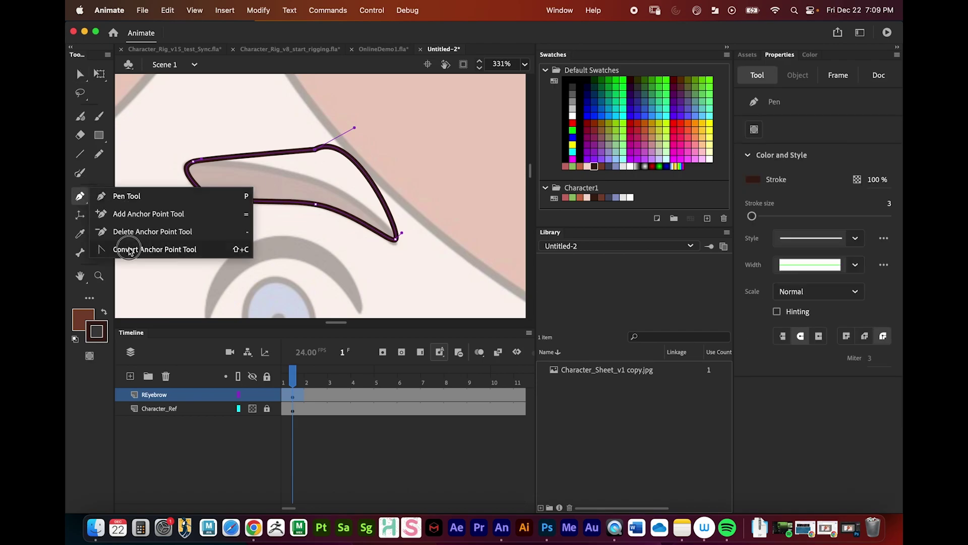
pyautogui.click(130, 249)
pyautogui.moveTo(315, 150); pyautogui.dragTo(320, 181)
pyautogui.press('v')
pyautogui.click(316, 203)
pyautogui.click(321, 183)
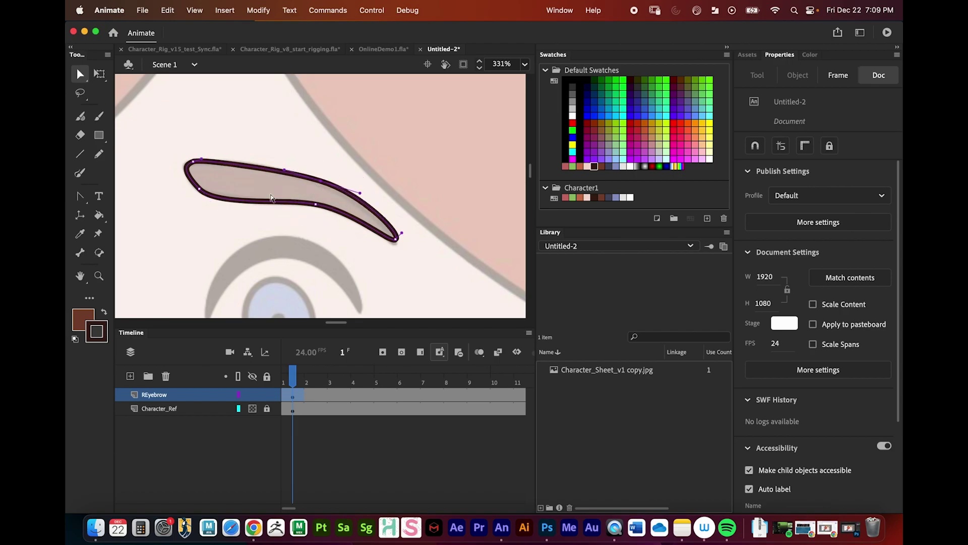
# Nudge the anchor at the lower inner end of the eyebrow slightly left and up to match the reference
pyautogui.click(201, 189)
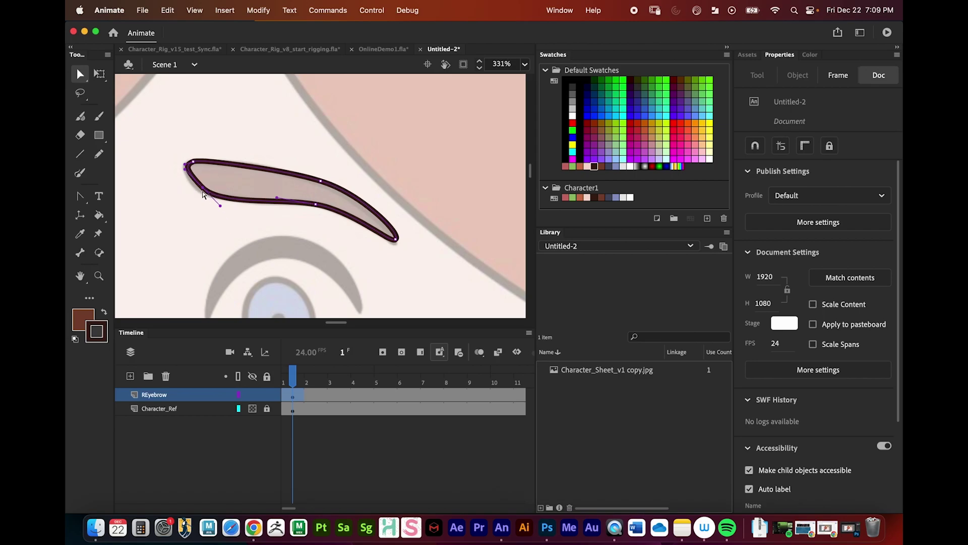
pyautogui.moveTo(201, 189); pyautogui.dragTo(200, 188)
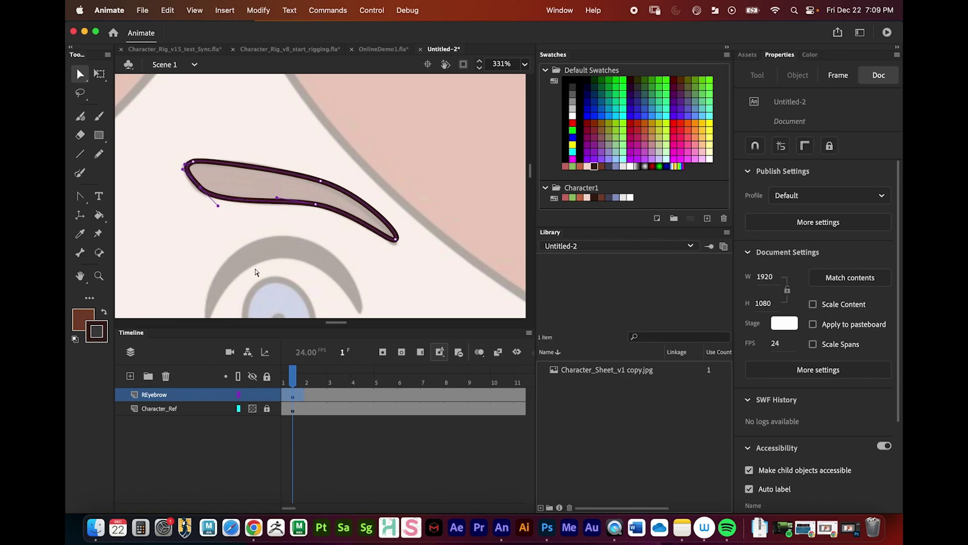
pyautogui.press('Left')
pyautogui.press('Left')
pyautogui.press('Left')
pyautogui.press('Left')
pyautogui.press('Left')
pyautogui.press('Left')
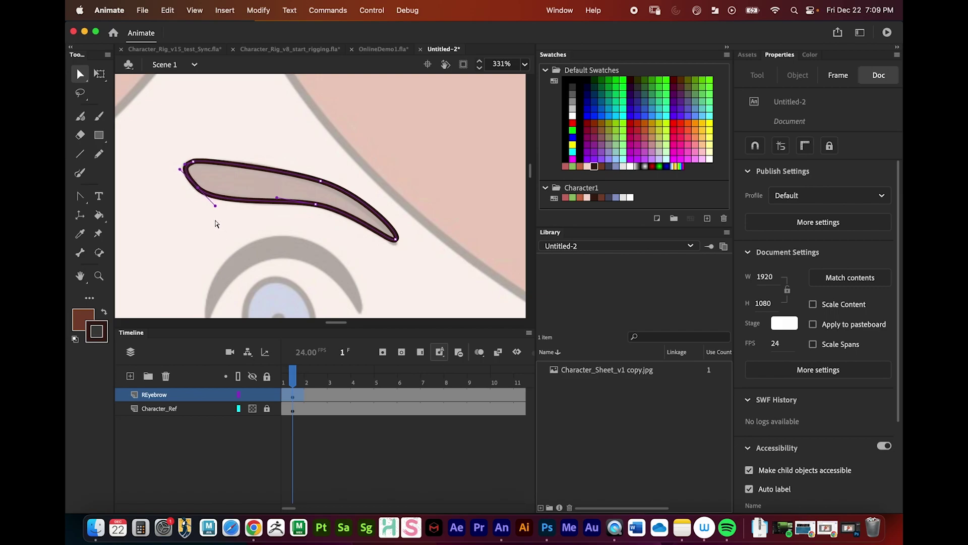
pyautogui.press('Up')
pyautogui.press('Up')
pyautogui.press('Up')
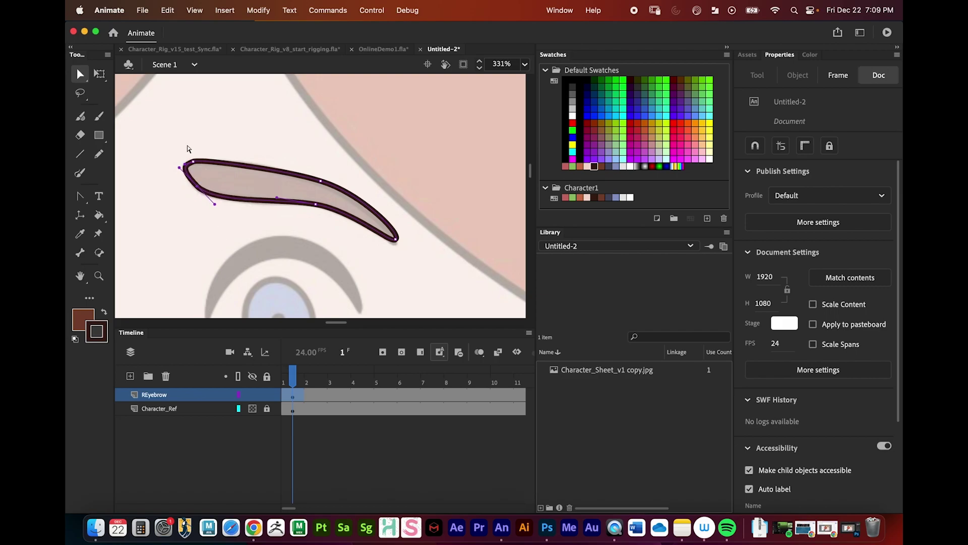
# Nudge the middle anchor of the eyebrow's upper edge slightly down onto the reference line
pyautogui.click(195, 164)
pyautogui.click(321, 181)
pyautogui.press('Down')
pyautogui.press('Down')
pyautogui.press('Down')
pyautogui.press('Down')
# Shorten the direction handle at the eyebrow's outer tip and nudge the tip anchor slightly down and left
pyautogui.click(396, 239)
pyautogui.moveTo(402, 233); pyautogui.dragTo(398, 234)
pyautogui.click(395, 239)
pyautogui.press('Down')
pyautogui.press('Down')
pyautogui.press('Up')
pyautogui.press('Left')
pyautogui.click(389, 237)
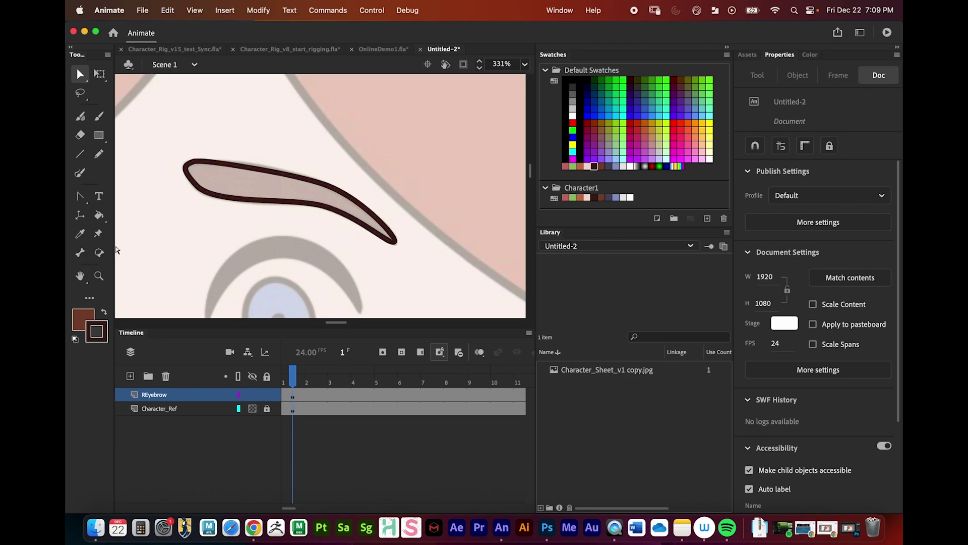
# Fill the closed eyebrow outline with reddish-brown using the Paint Bucket
pyautogui.click(99, 217)
pyautogui.click(270, 185)
pyautogui.moveTo(391, 157); pyautogui.dragTo(381, 131)
pyautogui.press('z')
pyautogui.keyDown('alt'); pyautogui.click(341, 182); pyautogui.keyUp('alt')
pyautogui.keyDown('alt'); pyautogui.click(345, 183); pyautogui.keyUp('alt')
pyautogui.moveTo(313, 209); pyautogui.dragTo(349, 179)
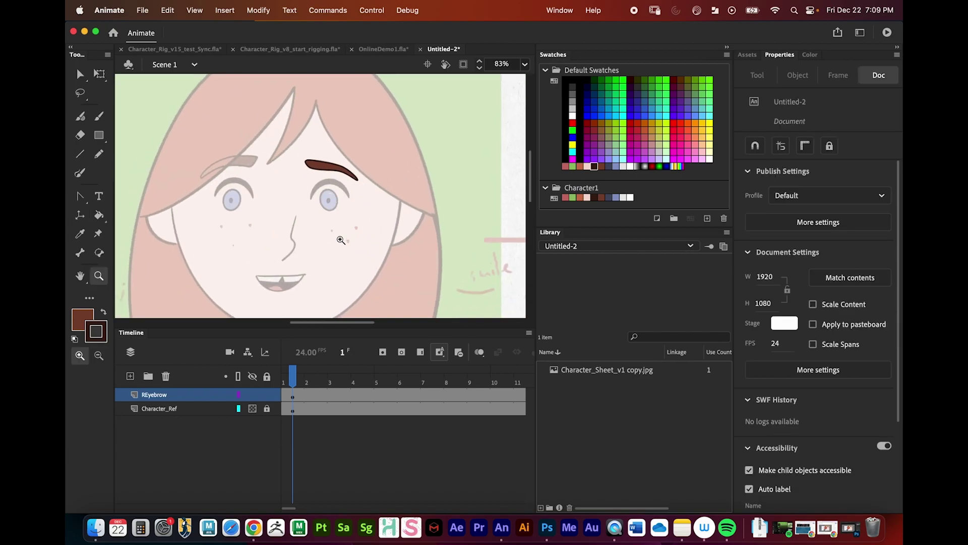
# Examine the filled eyebrow against the rest of the face and check its shape and stroke properties
pyautogui.moveTo(336, 229); pyautogui.dragTo(361, 105)
pyautogui.moveTo(321, 163); pyautogui.dragTo(310, 212)
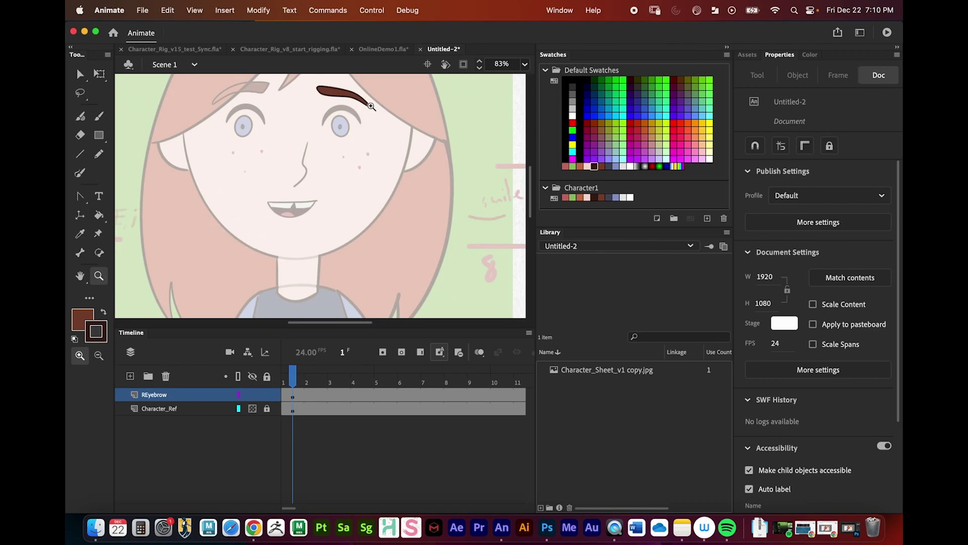
pyautogui.click(80, 75)
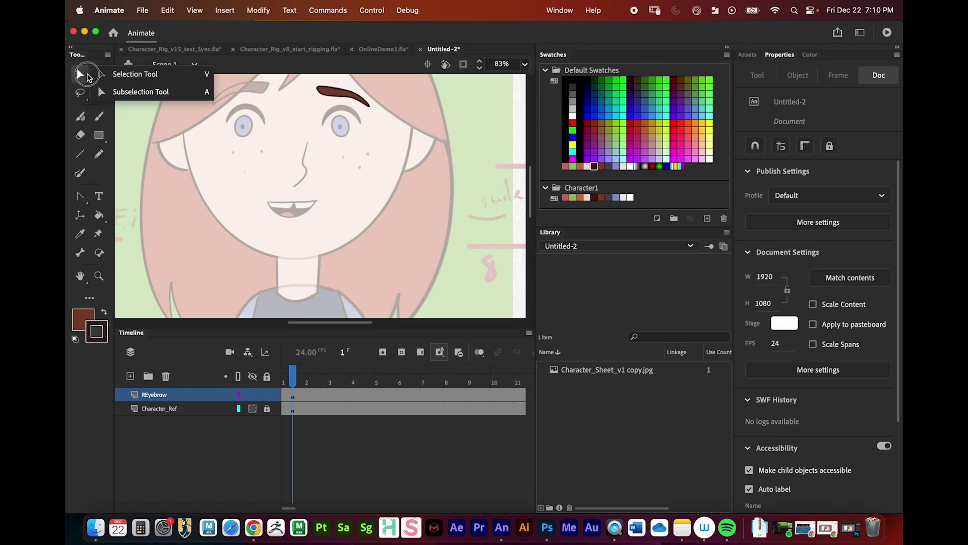
pyautogui.moveTo(355, 122); pyautogui.dragTo(341, 177)
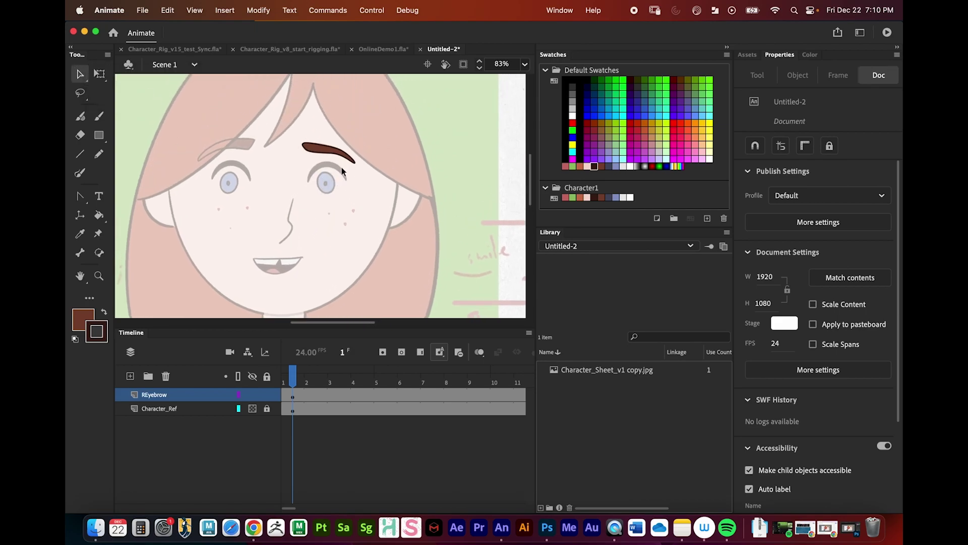
pyautogui.press('z')
pyautogui.click(334, 154)
pyautogui.moveTo(332, 227); pyautogui.dragTo(316, 176)
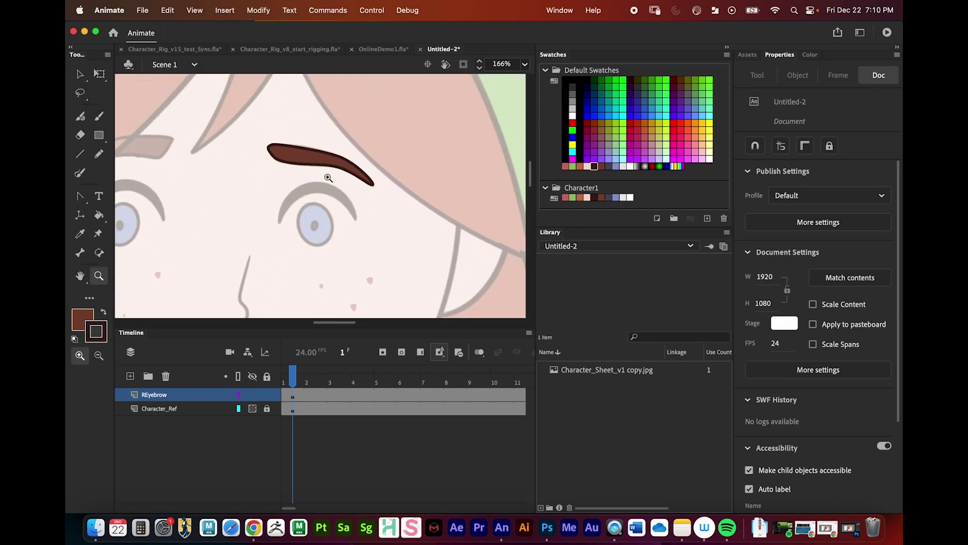
pyautogui.press('v')
pyautogui.click(328, 155)
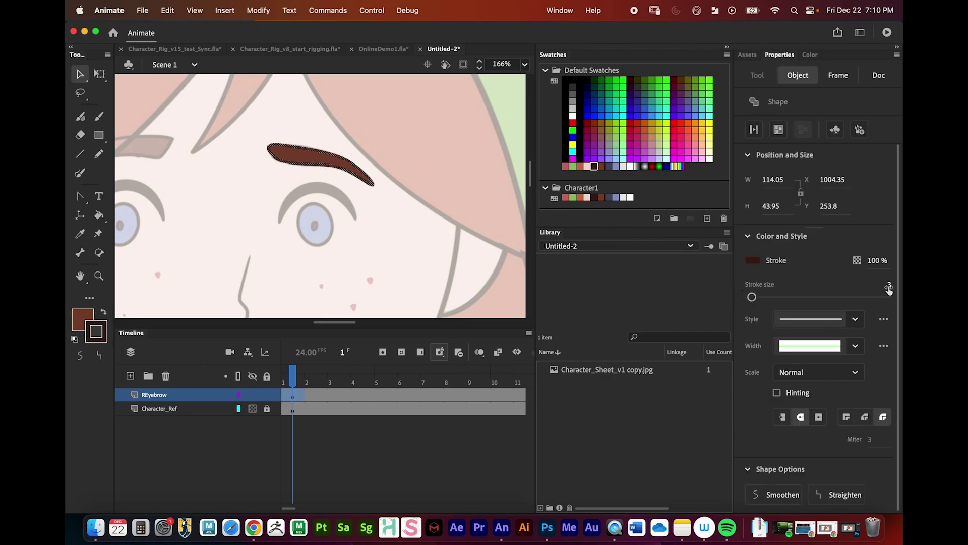
pyautogui.click(421, 168)
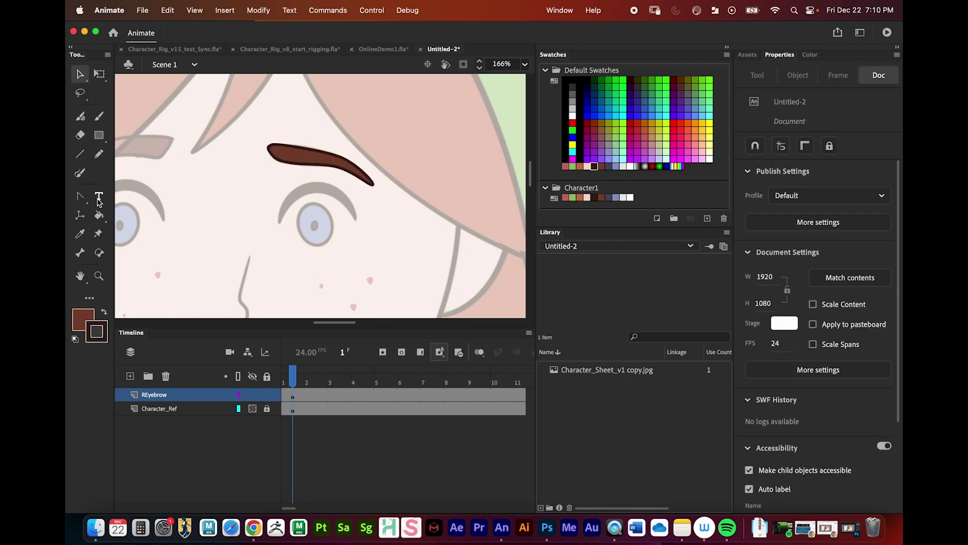
# Draw a closed four-sided practice shape beside the eyebrow, over the edge of the hair, with the Pen tool
pyautogui.moveTo(80, 195); pyautogui.dragTo(81, 197)
pyautogui.click(127, 195)
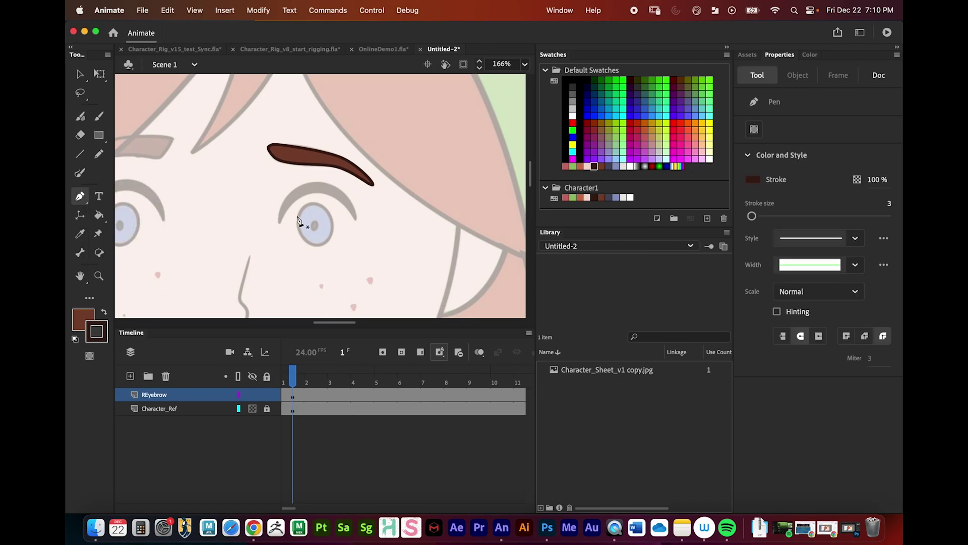
pyautogui.click(411, 206)
pyautogui.click(468, 178)
pyautogui.click(457, 235)
pyautogui.click(414, 253)
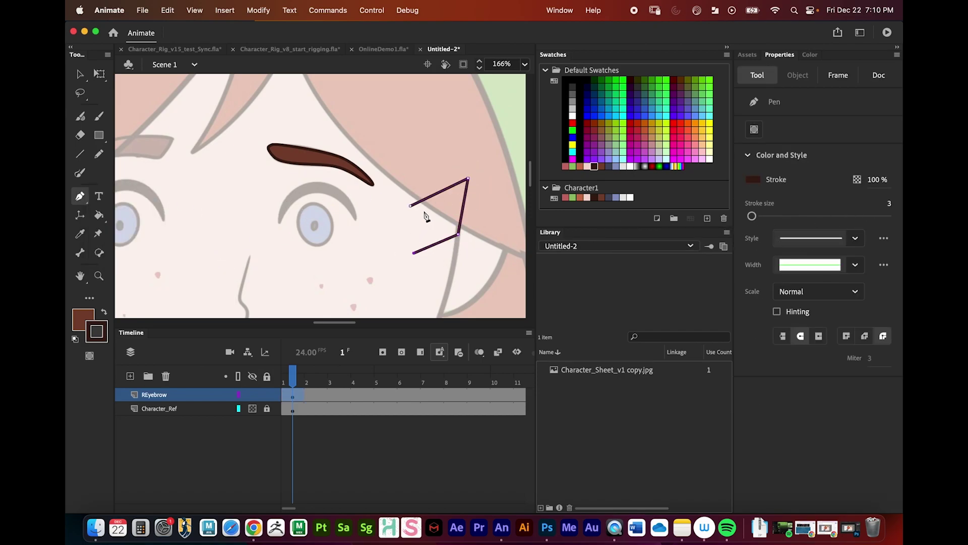
pyautogui.click(411, 206)
# Select the four-sided shape's whole outline, try a stroke size of 20, and set it to 2.1
pyautogui.press('v')
pyautogui.doubleClick(427, 198)
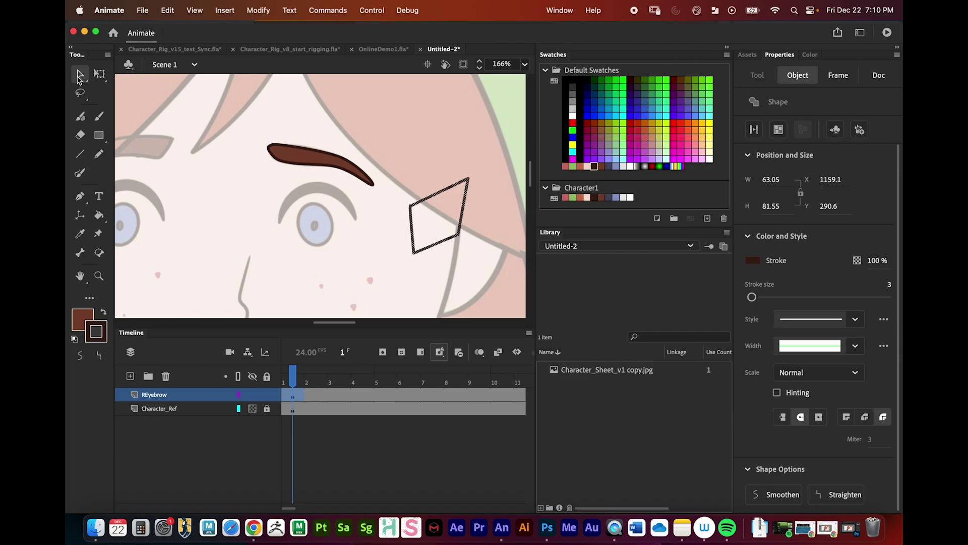
pyautogui.moveTo(753, 297); pyautogui.dragTo(764, 297)
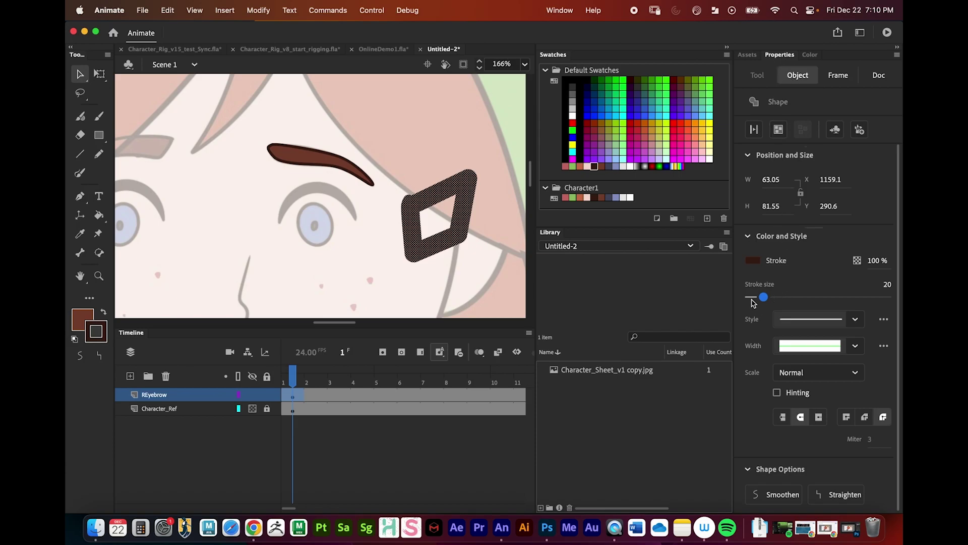
pyautogui.moveTo(763, 297); pyautogui.dragTo(749, 306)
pyautogui.click(885, 284)
pyautogui.write('2.1')
pyautogui.press('Return')
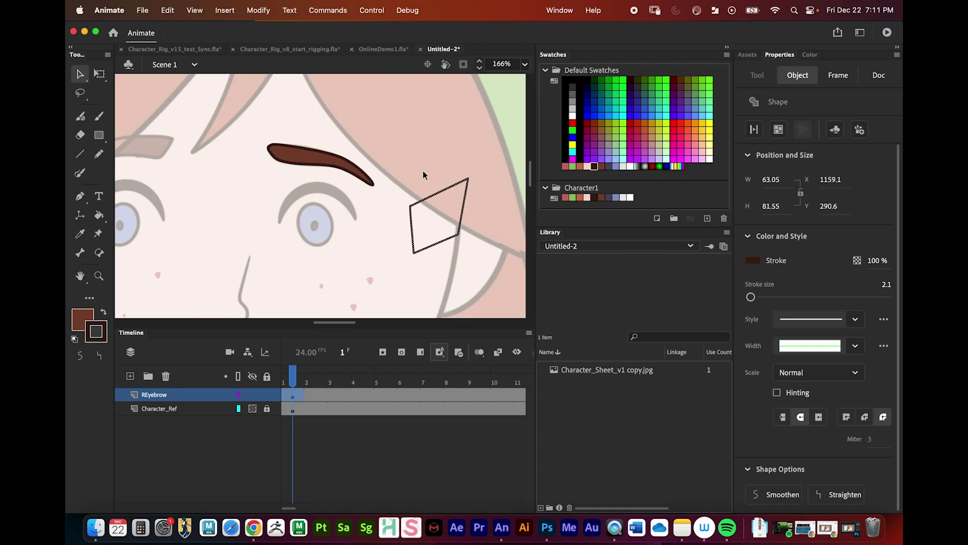
# Delete the four-sided practice shape beside the eyebrow
pyautogui.press('Delete')
pyautogui.moveTo(326, 265); pyautogui.dragTo(399, 113)
pyautogui.moveTo(307, 141); pyautogui.dragTo(289, 252)
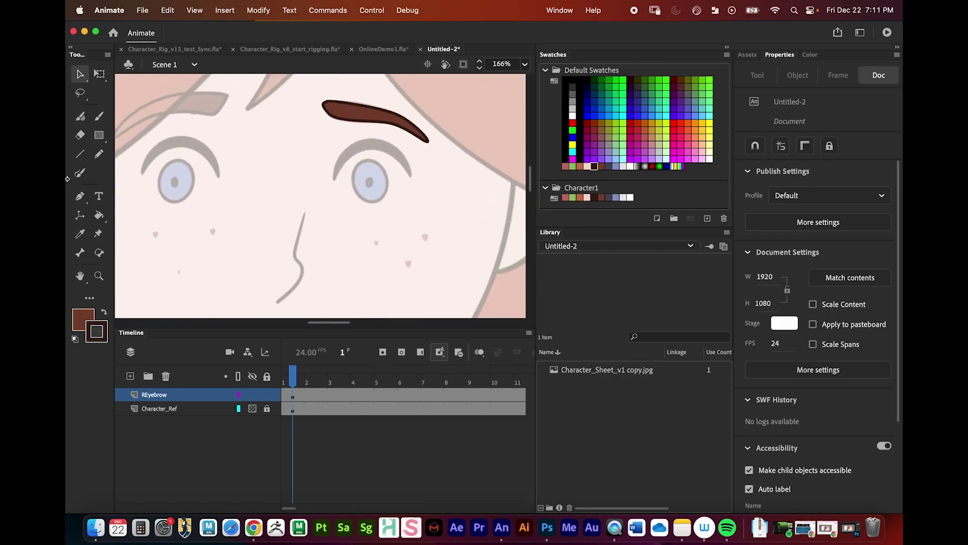
# Set the Pen tool's stroke size to 7 and return it to 3
pyautogui.click(80, 196)
pyautogui.click(887, 204)
pyautogui.write('7')
pyautogui.press('Return')
pyautogui.click(890, 205)
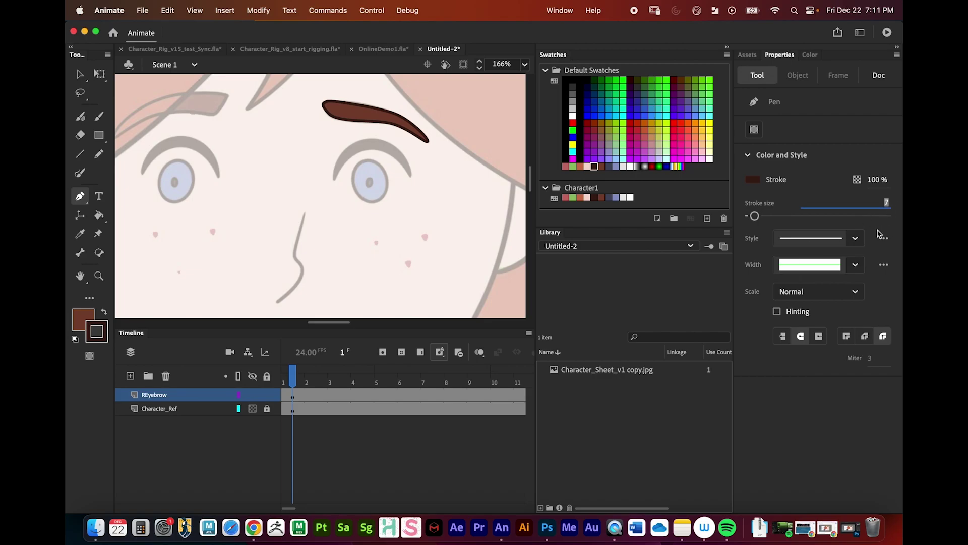
pyautogui.write('3')
pyautogui.press('Return')
# Trace the character's open mouth with the Pen tool as a closed outline with a nearly straight top and curved bottom
pyautogui.moveTo(286, 251); pyautogui.dragTo(323, 135)
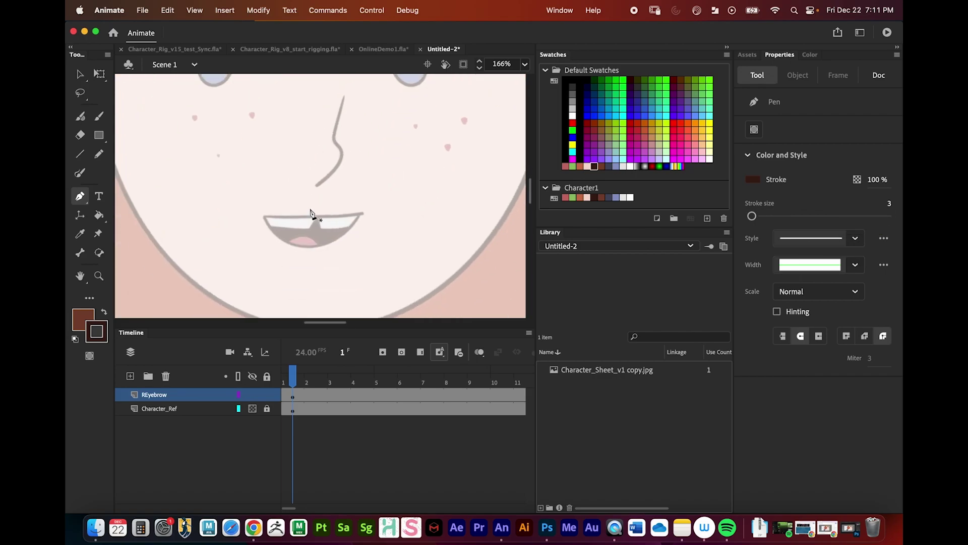
pyautogui.press('z')
pyautogui.click(309, 209)
pyautogui.moveTo(372, 237); pyautogui.dragTo(307, 193)
pyautogui.click(282, 193)
pyautogui.keyDown('alt'); pyautogui.click(296, 188); pyautogui.keyUp('alt')
pyautogui.click(81, 197)
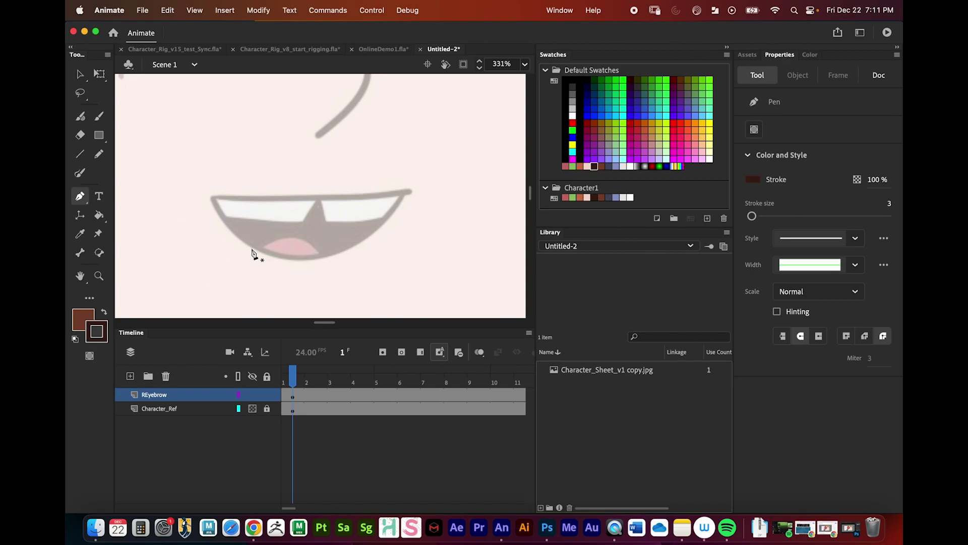
pyautogui.click(211, 198)
pyautogui.moveTo(314, 198); pyautogui.dragTo(351, 198)
pyautogui.click(402, 192)
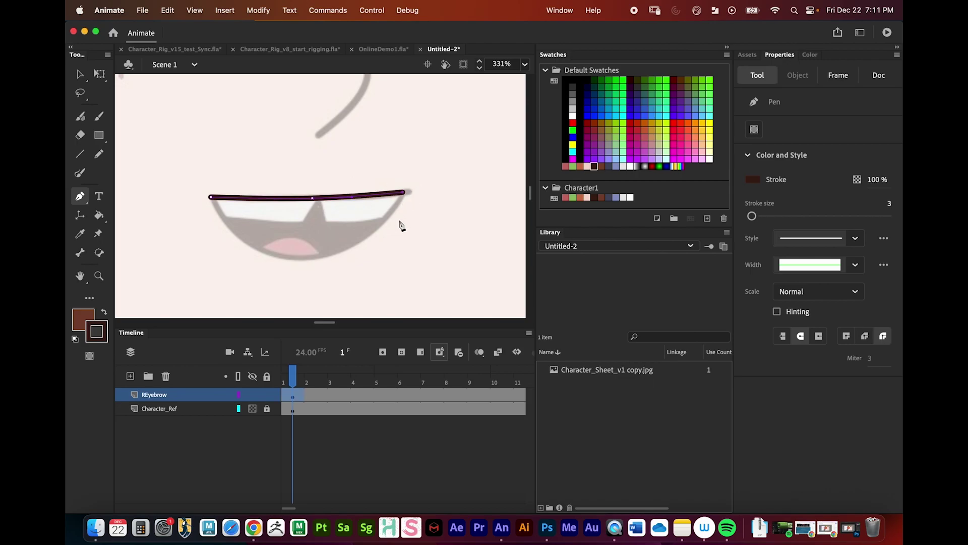
pyautogui.moveTo(302, 260); pyautogui.dragTo(230, 261)
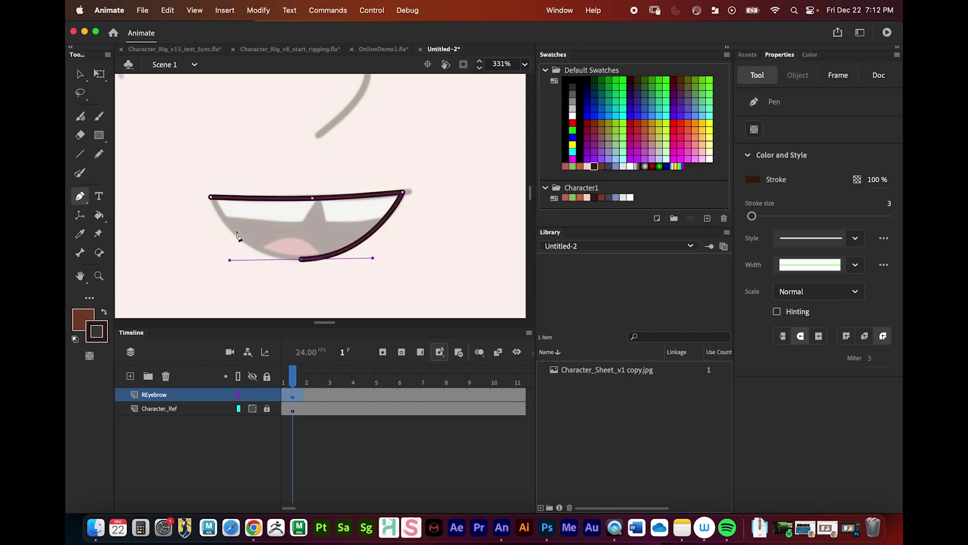
pyautogui.click(210, 198)
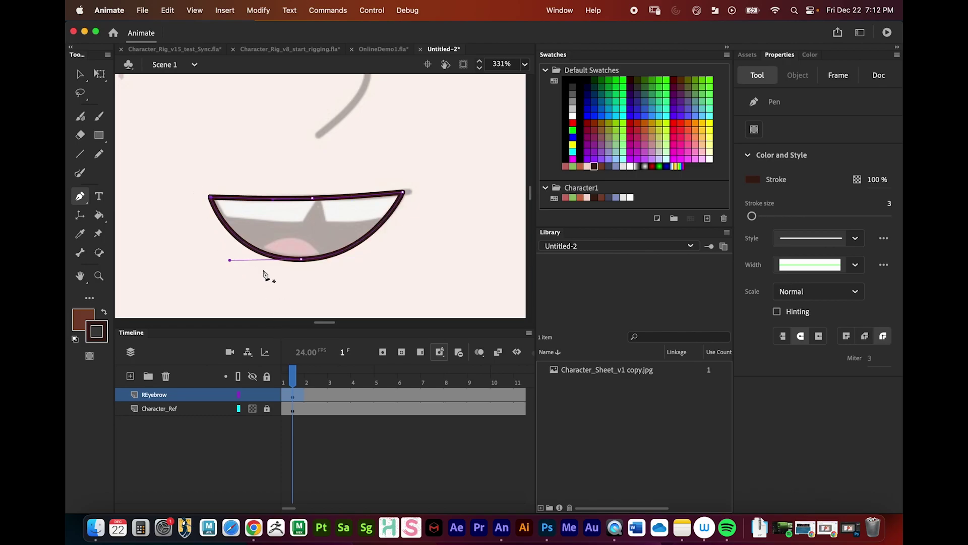
# Try to reshape the mouth outline's upper right corner with the Convert Anchor Point tool and undo it
pyautogui.press('v')
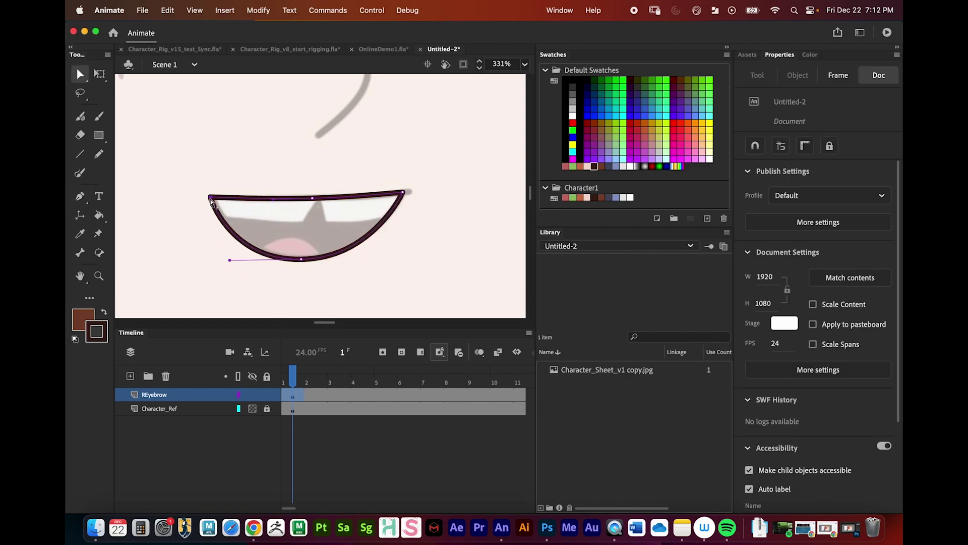
pyautogui.click(403, 193)
pyautogui.hotkey('shift', 'c')
pyautogui.moveTo(404, 192)
pyautogui.mouseDown()
pyautogui.moveTo(419, 188)
pyautogui.moveTo(383, 192)
pyautogui.moveTo(415, 192)
pyautogui.mouseUp()
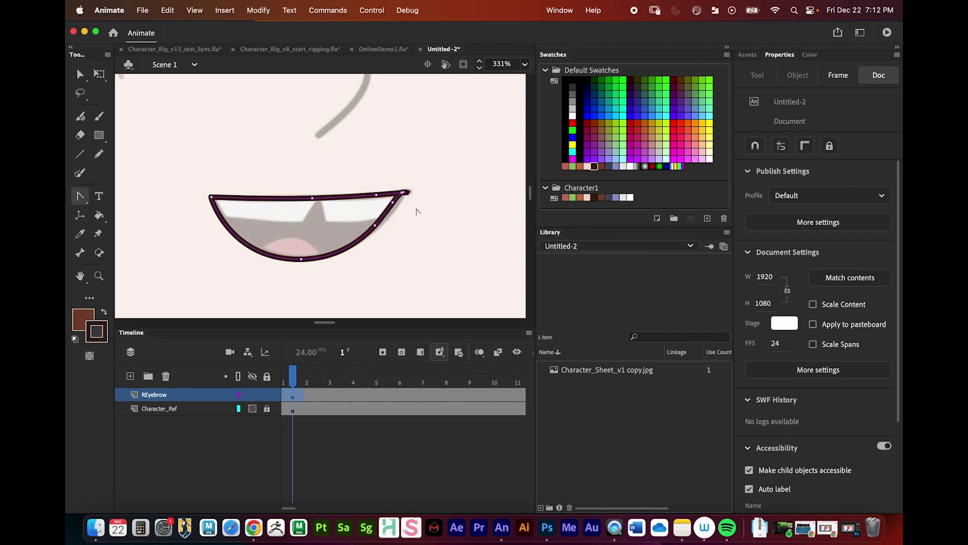
pyautogui.press('super+z')
pyautogui.moveTo(82, 197); pyautogui.dragTo(143, 248)
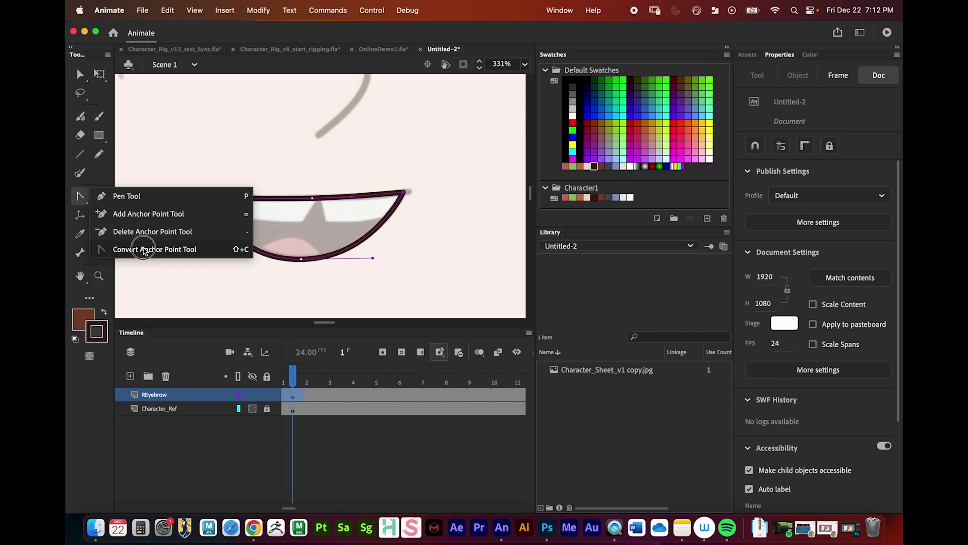
pyautogui.click(80, 74)
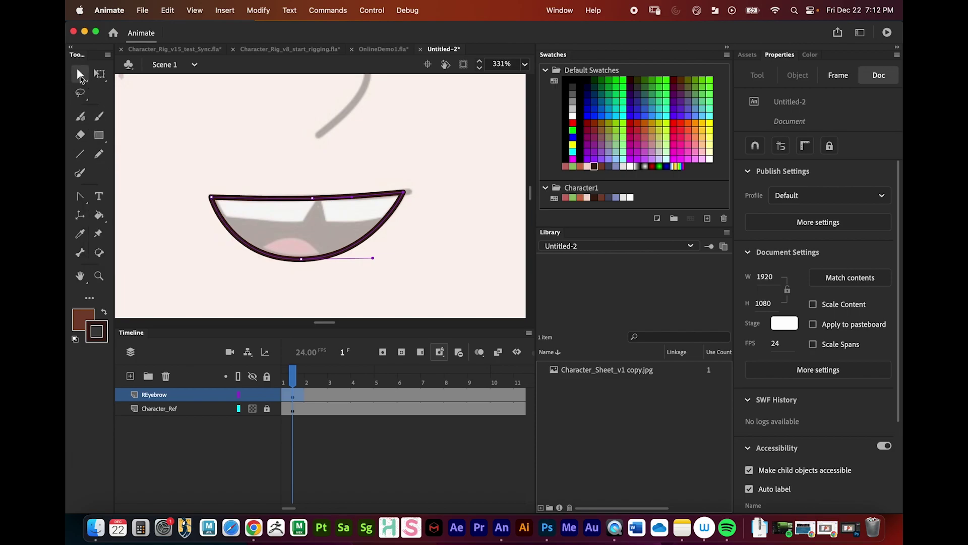
pyautogui.click(431, 233)
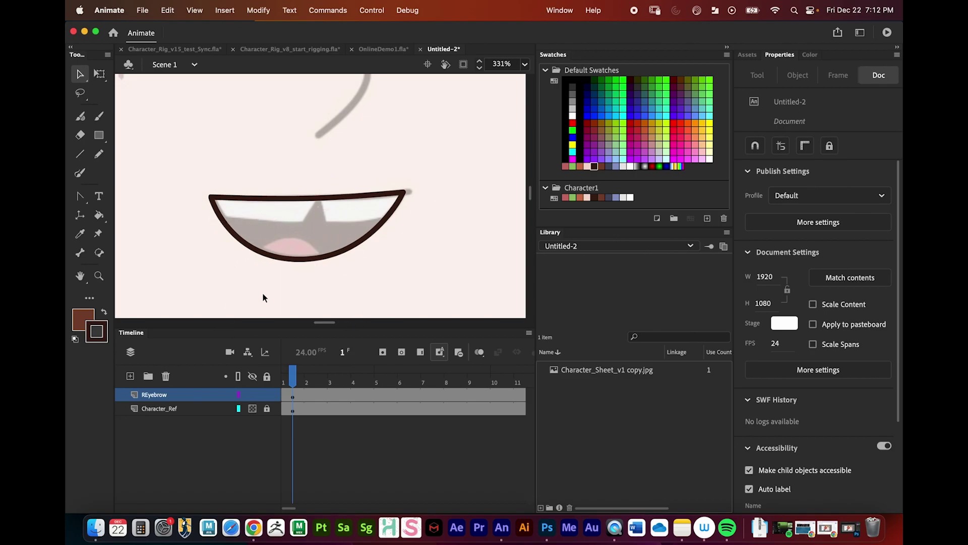
# Trace the lower edge of the upper teeth and the pointed gap with the Pen tool, overshooting the mouth outline at both ends and the peak
pyautogui.click(80, 196)
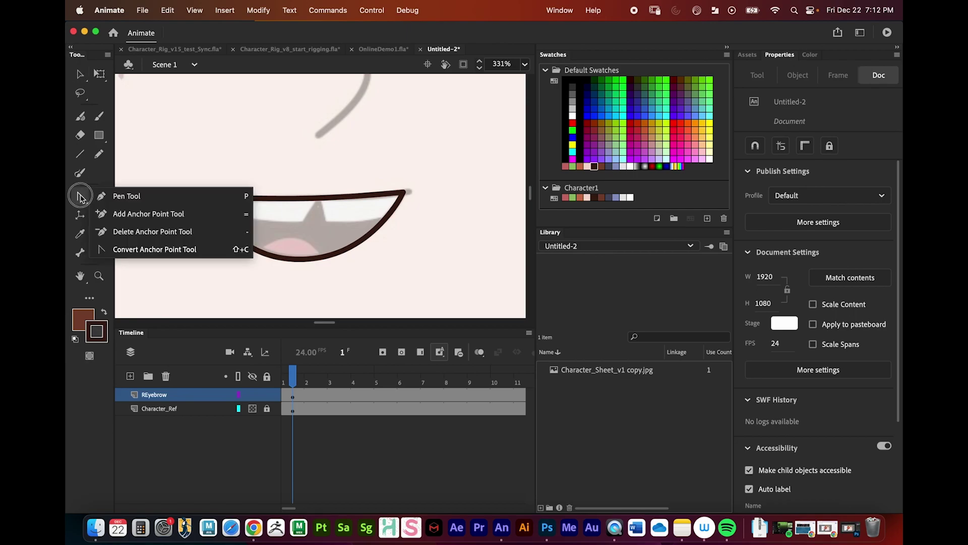
pyautogui.click(126, 194)
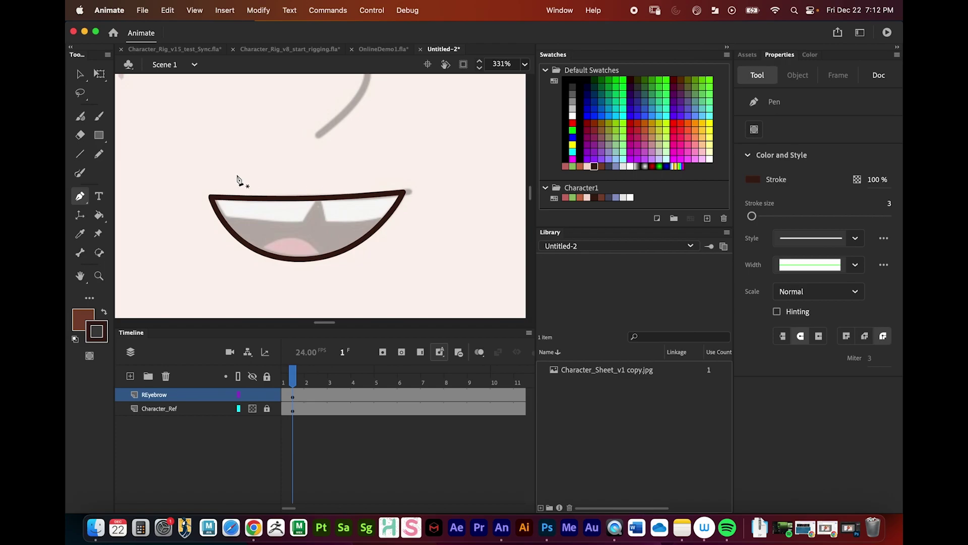
pyautogui.click(203, 213)
pyautogui.moveTo(262, 220); pyautogui.dragTo(282, 221)
pyautogui.click(304, 221)
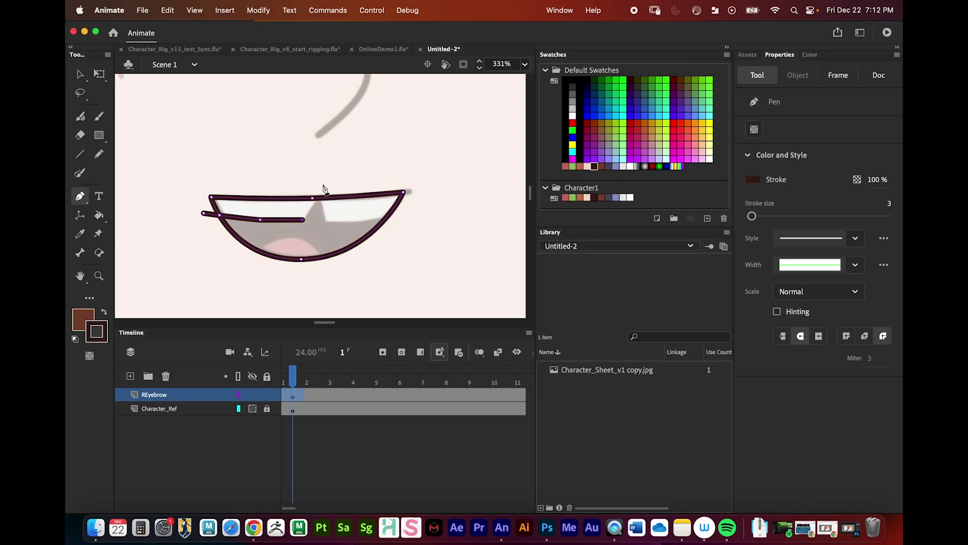
pyautogui.click(319, 183)
pyautogui.click(326, 219)
pyautogui.moveTo(364, 220); pyautogui.dragTo(375, 218)
pyautogui.click(409, 213)
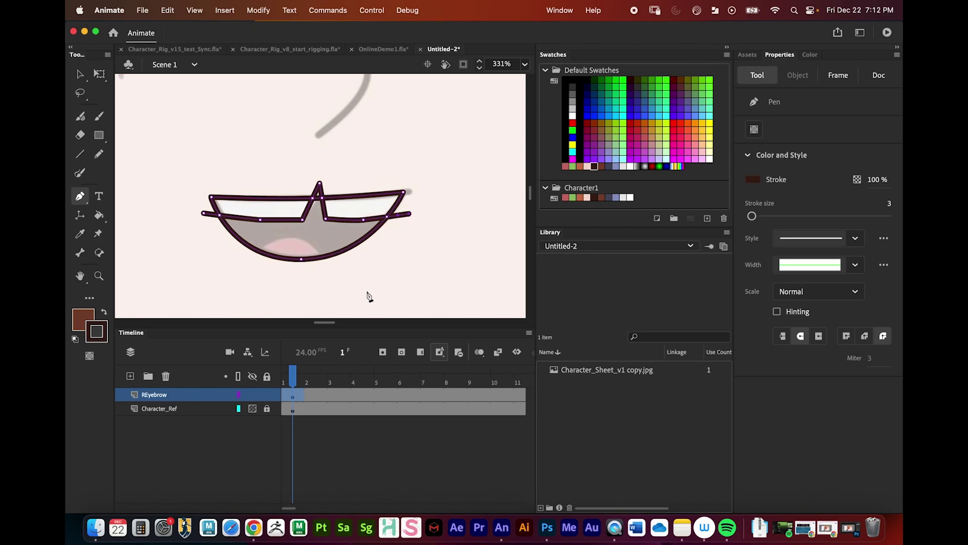
# Delete the short piece of the teeth line that overhangs the mouth's left edge
pyautogui.press('v')
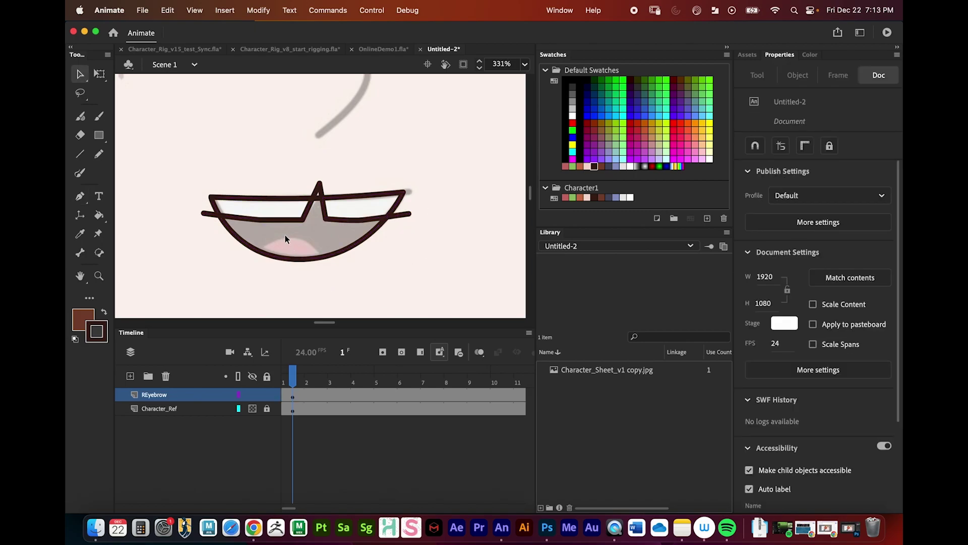
pyautogui.click(80, 75)
pyautogui.click(119, 76)
pyautogui.click(207, 215)
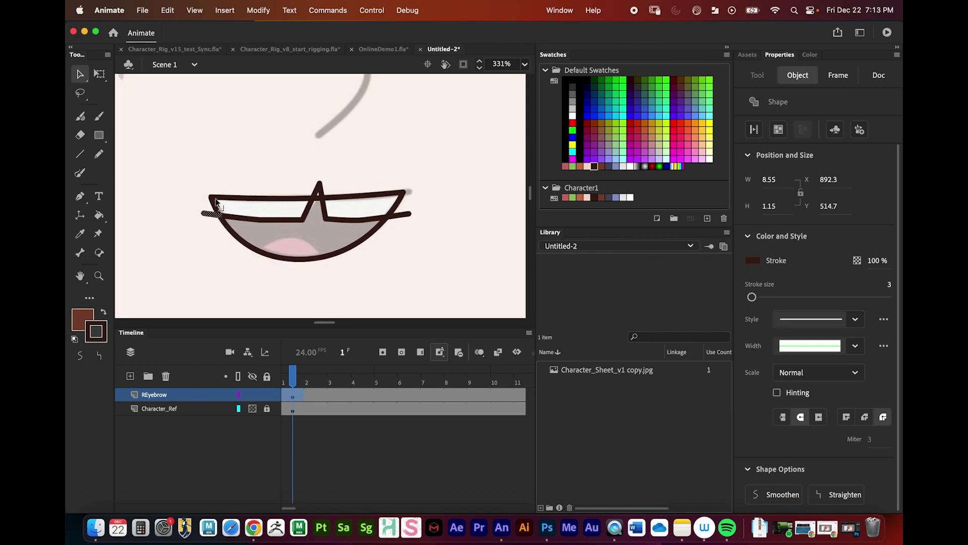
pyautogui.doubleClick(241, 220)
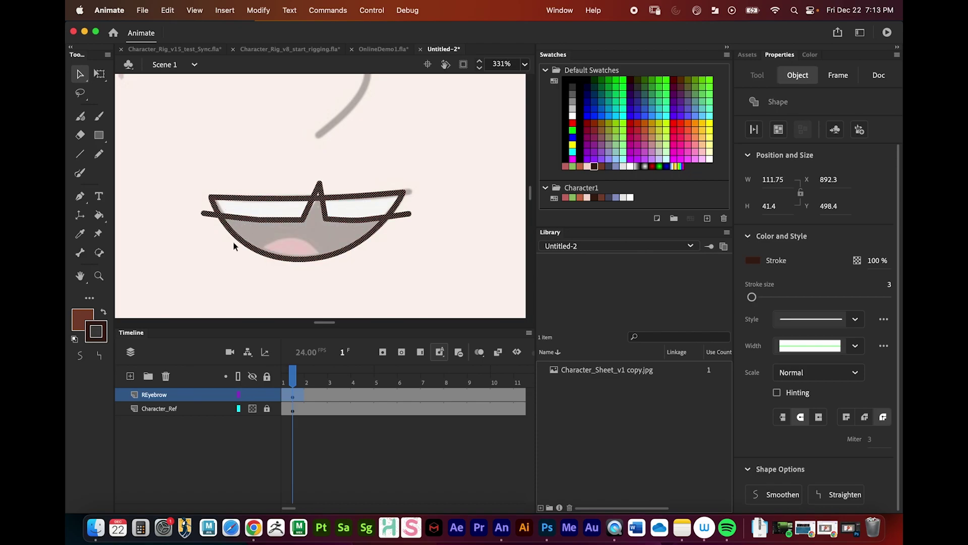
pyautogui.click(198, 232)
pyautogui.click(207, 216)
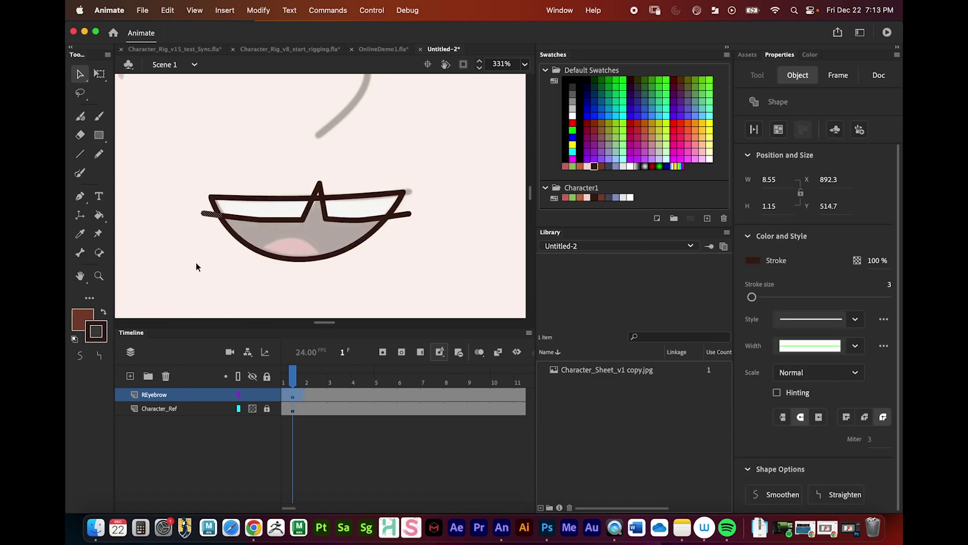
pyautogui.press('Delete')
# Delete the two gap segments above the upper lip line and the overhang past the mouth's right edge
pyautogui.click(315, 189)
pyautogui.press('Delete')
pyautogui.click(321, 187)
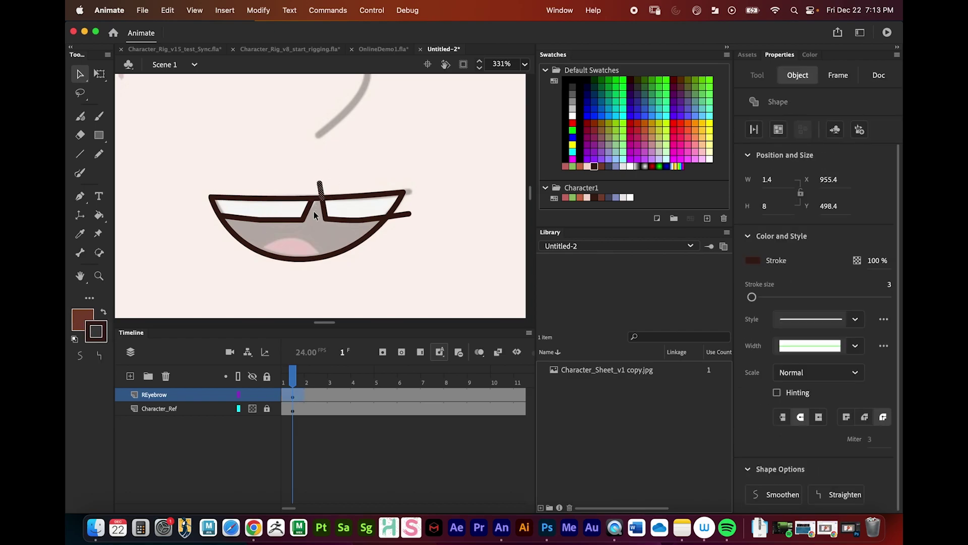
pyautogui.press('Delete')
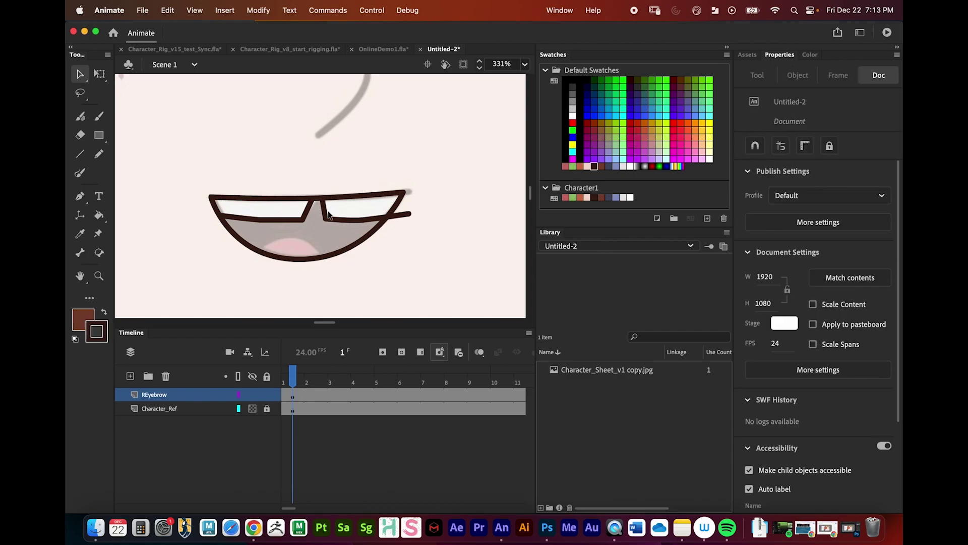
pyautogui.click(404, 214)
pyautogui.press('Delete')
# Narrow the peak of the tooth gap by moving its line ends closer together along the upper lip line
pyautogui.click(349, 221)
pyautogui.click(364, 220)
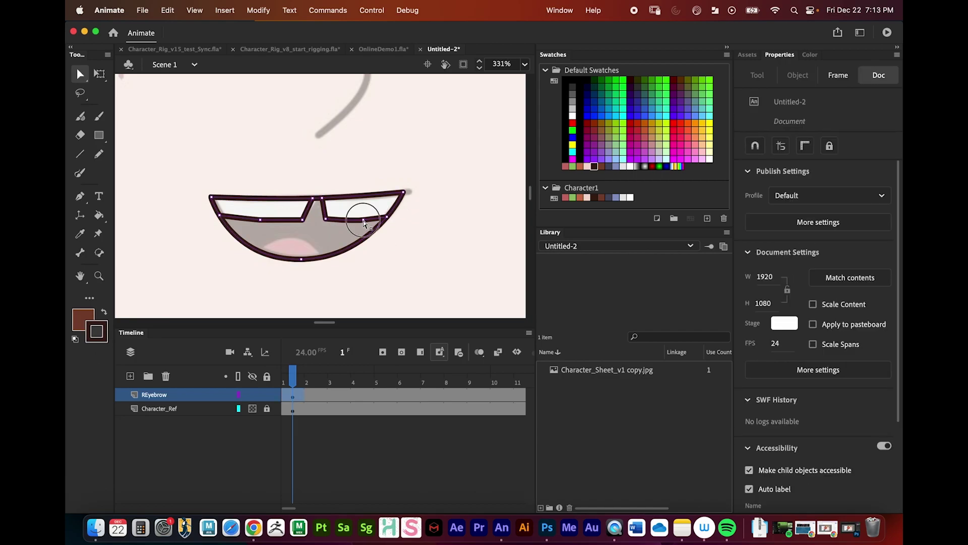
pyautogui.press('z')
pyautogui.click(327, 202)
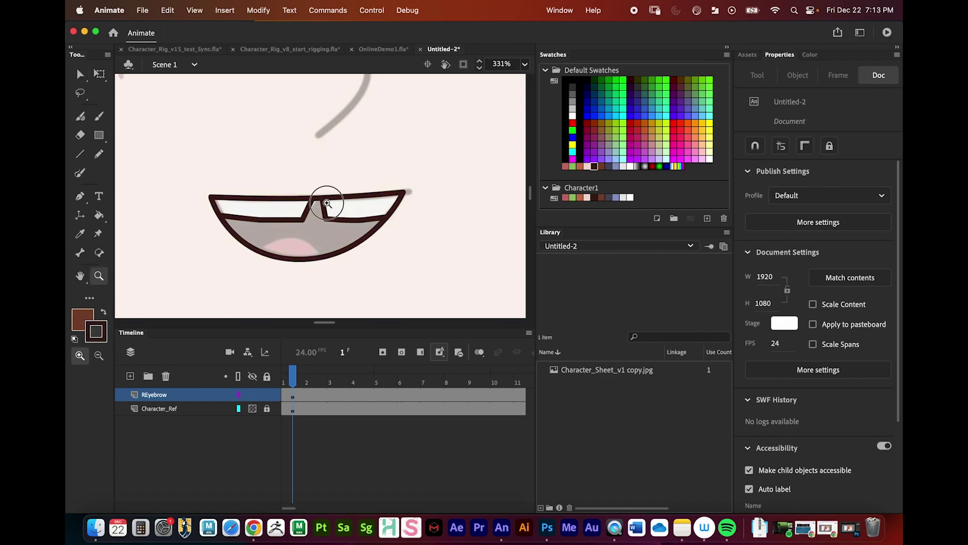
pyautogui.click(327, 202)
pyautogui.moveTo(308, 203); pyautogui.dragTo(347, 195)
pyautogui.press('v')
pyautogui.click(333, 156)
pyautogui.moveTo(333, 155); pyautogui.dragTo(304, 156)
pyautogui.click(298, 156)
pyautogui.press('super+z')
pyautogui.click(295, 156)
pyautogui.moveTo(298, 247); pyautogui.dragTo(374, 233)
# Refine the curve of the left tooth's bottom edge by adjusting its middle anchor and handle with the Convert Anchor Point tool
pyautogui.press('z')
pyautogui.keyDown('alt'); pyautogui.click(260, 257); pyautogui.keyUp('alt')
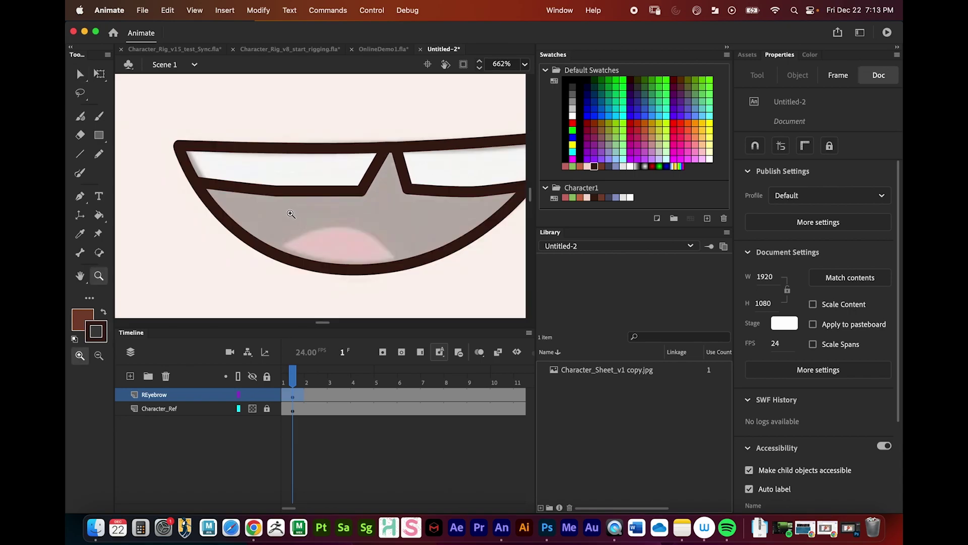
pyautogui.press('a')
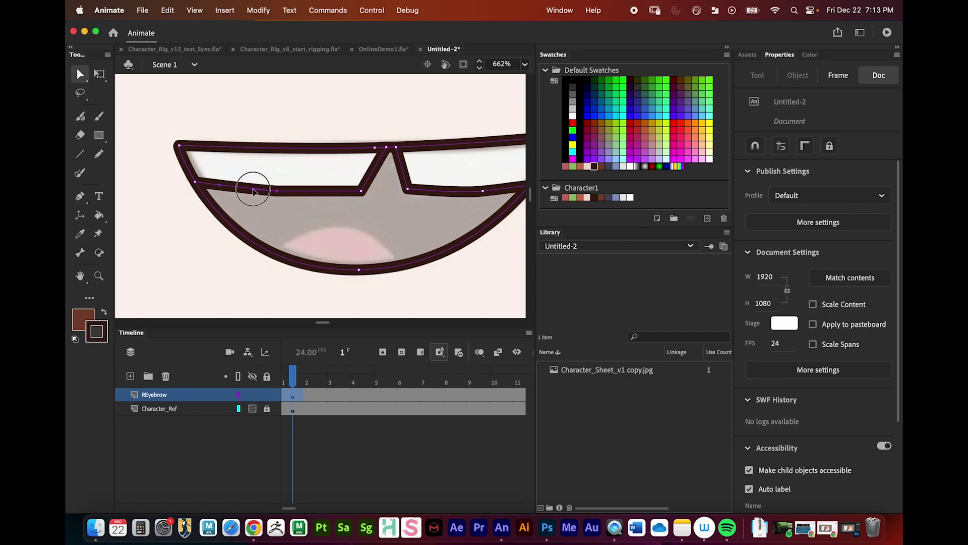
pyautogui.press('a')
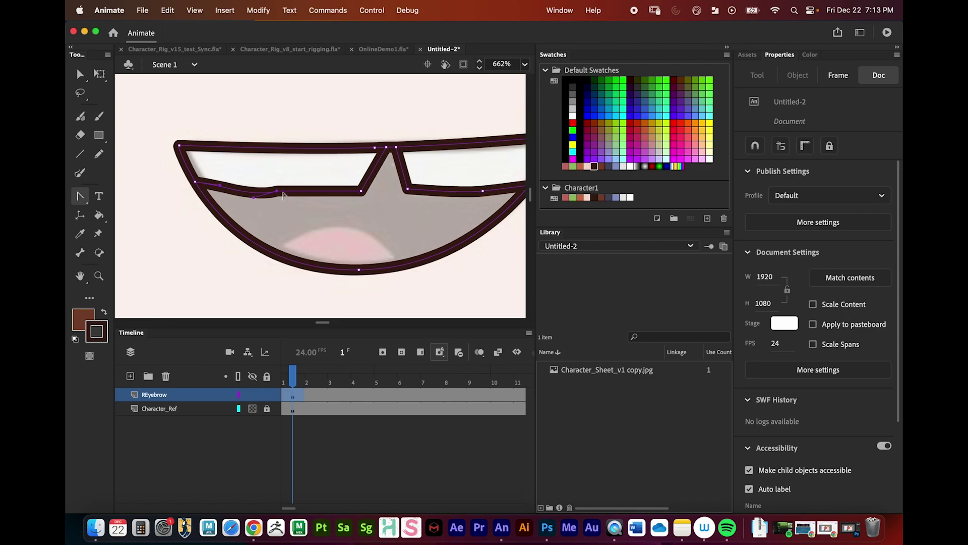
pyautogui.click(81, 204)
pyautogui.click(140, 249)
pyautogui.moveTo(277, 191); pyautogui.dragTo(251, 190)
# Adjust the curve of the right tooth's bottom edge to follow the reference, and deselect the outline
pyautogui.moveTo(446, 182)
pyautogui.mouseDown()
pyautogui.moveTo(332, 199)
pyautogui.moveTo(362, 206)
pyautogui.moveTo(370, 221)
pyautogui.moveTo(332, 207)
pyautogui.mouseUp()
pyautogui.press('v')
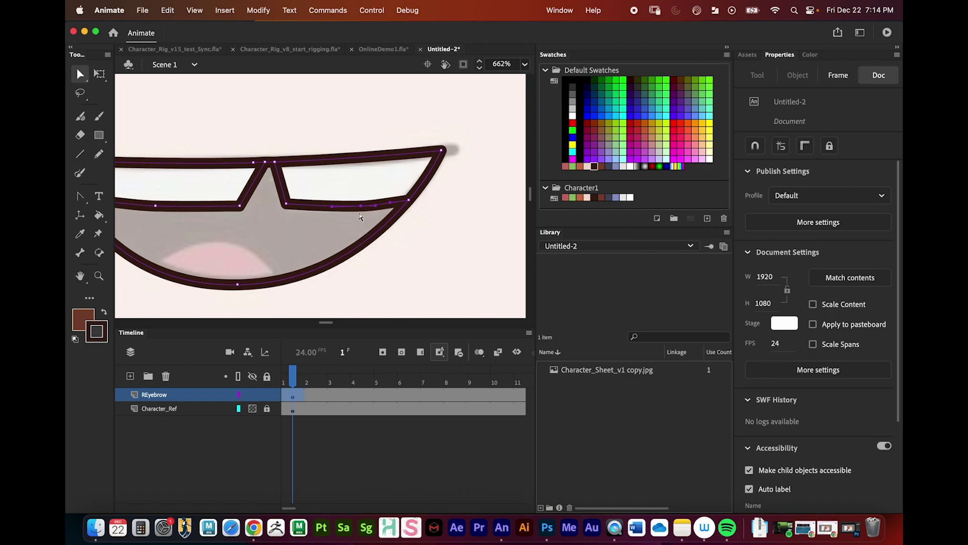
pyautogui.moveTo(370, 206); pyautogui.dragTo(371, 205)
pyautogui.click(429, 245)
# Try tracing the tongue with the Pen tool as an arch crossing the mouth's lower edge, and undo it
pyautogui.moveTo(321, 239)
pyautogui.mouseDown()
pyautogui.moveTo(425, 228)
pyautogui.moveTo(396, 225)
pyautogui.mouseUp()
pyautogui.press('z')
pyautogui.keyDown('alt'); pyautogui.click(331, 196); pyautogui.keyUp('alt')
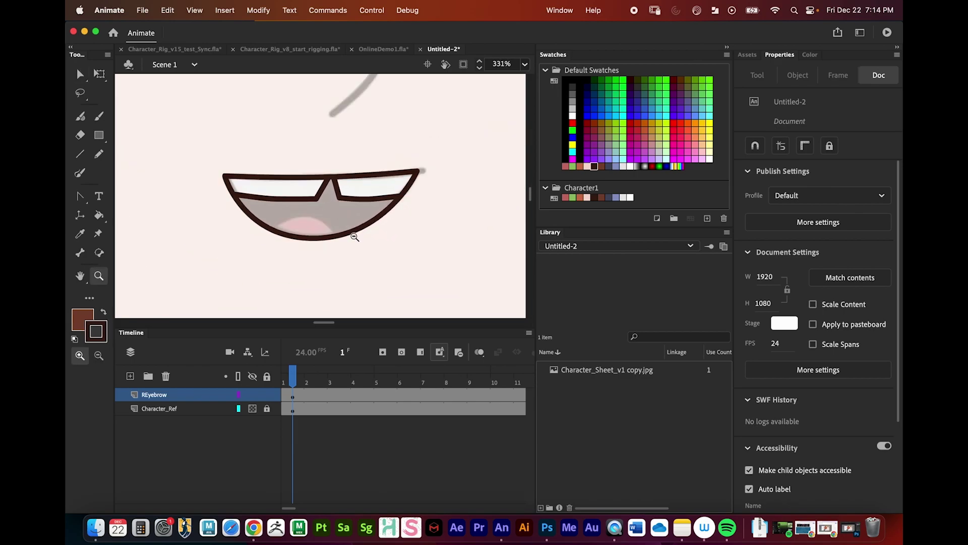
pyautogui.moveTo(342, 185); pyautogui.dragTo(332, 169)
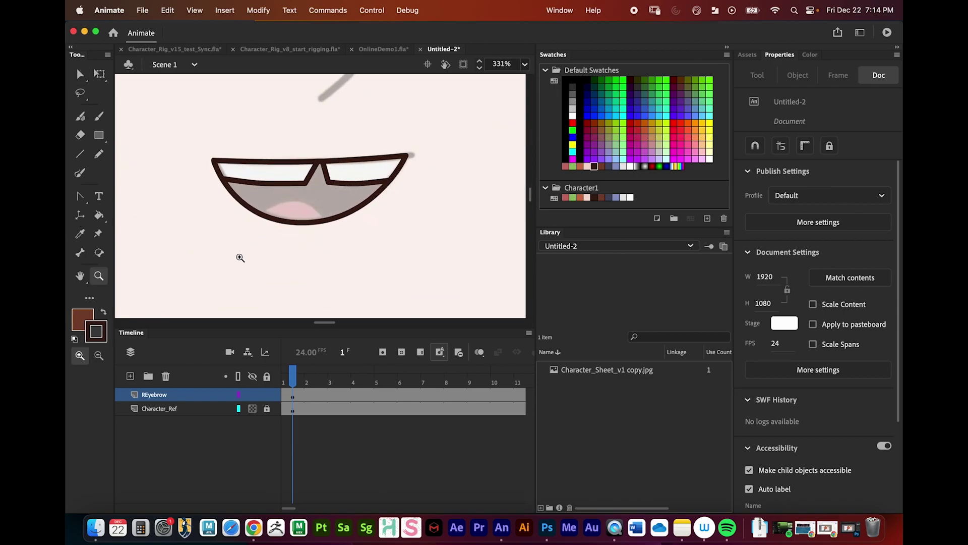
pyautogui.moveTo(82, 196); pyautogui.dragTo(128, 195)
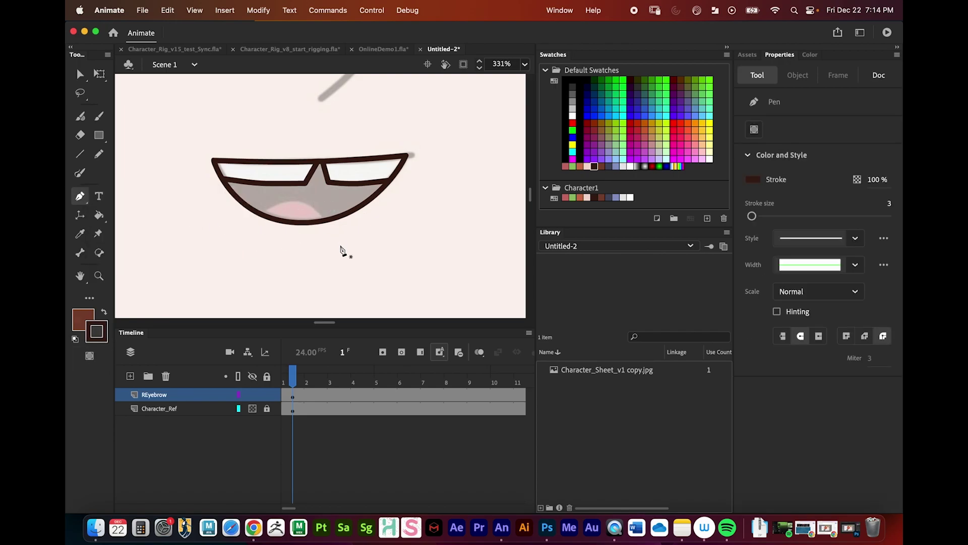
pyautogui.click(239, 234)
pyautogui.moveTo(296, 199); pyautogui.dragTo(318, 202)
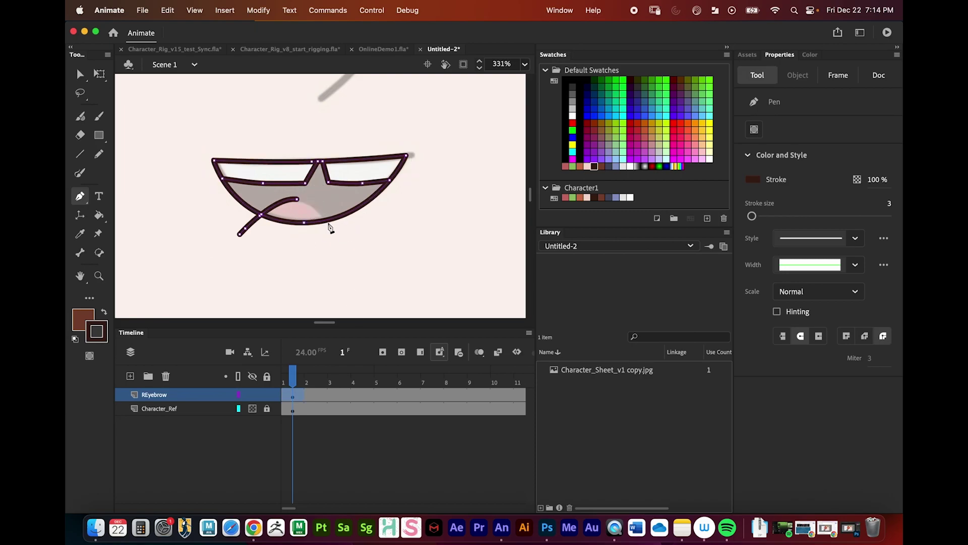
pyautogui.moveTo(348, 252); pyautogui.dragTo(364, 273)
pyautogui.press('super+z')
pyautogui.press('super+z')
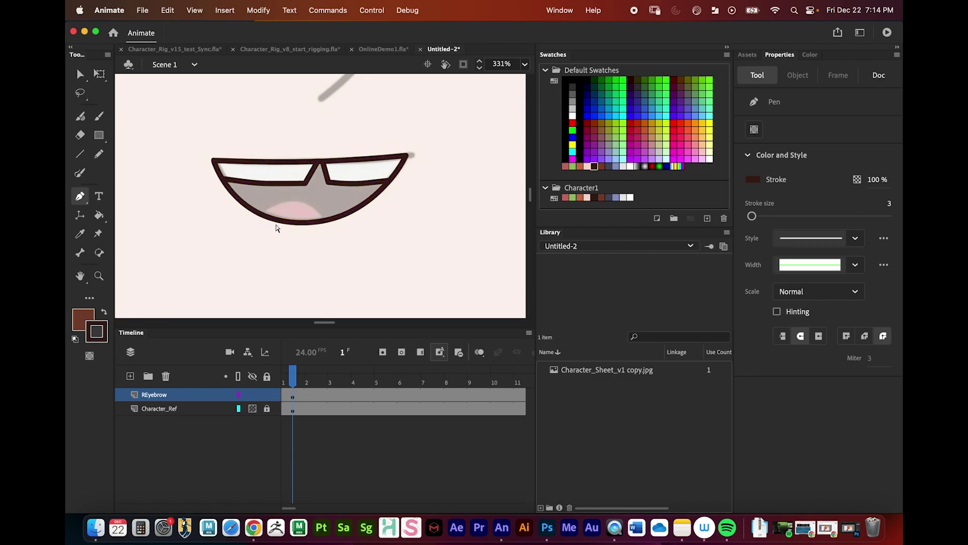
# Trace the tongue with the Pen tool as a curved arch whose ends extend below the mouth outline
pyautogui.click(229, 241)
pyautogui.moveTo(296, 199); pyautogui.dragTo(327, 204)
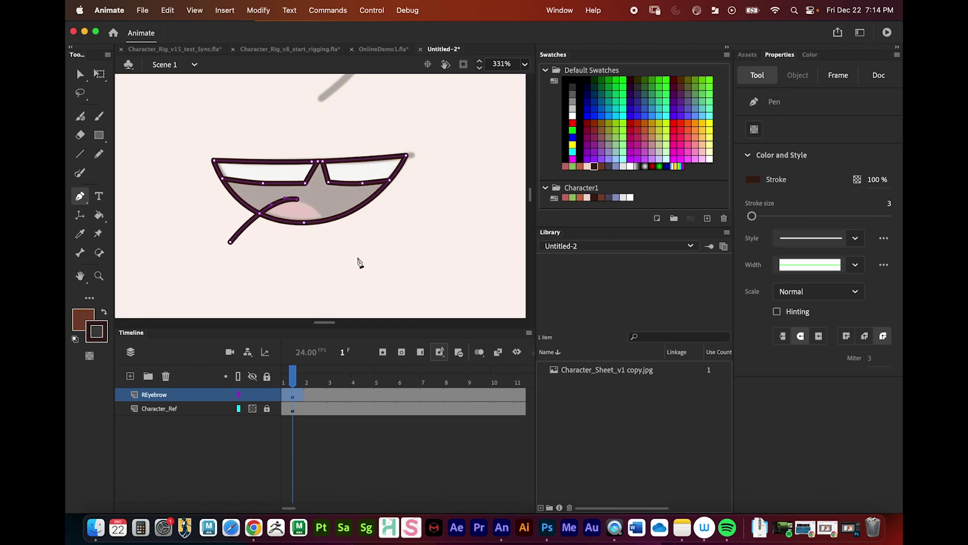
pyautogui.moveTo(356, 246)
pyautogui.mouseDown()
pyautogui.moveTo(360, 278)
pyautogui.moveTo(370, 273)
pyautogui.moveTo(371, 287)
pyautogui.mouseUp()
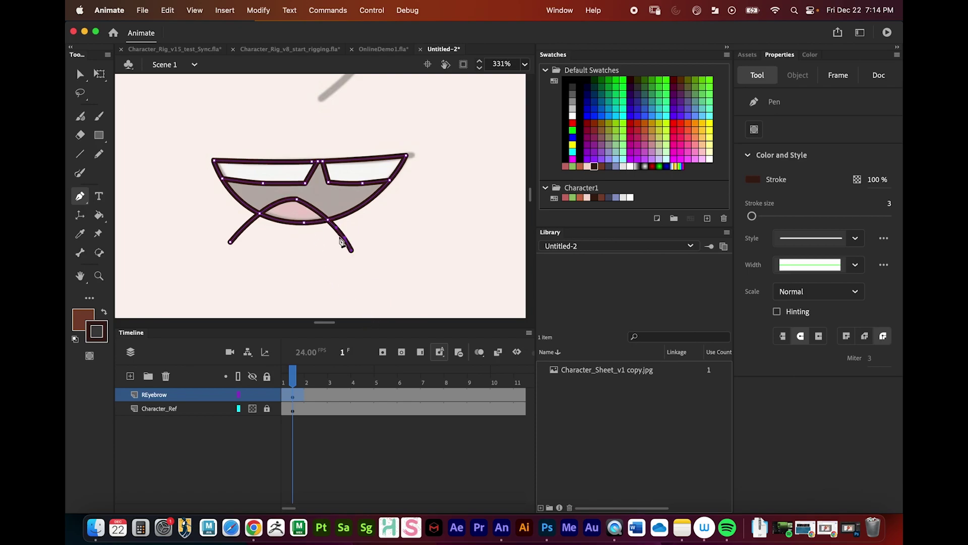
pyautogui.press('v')
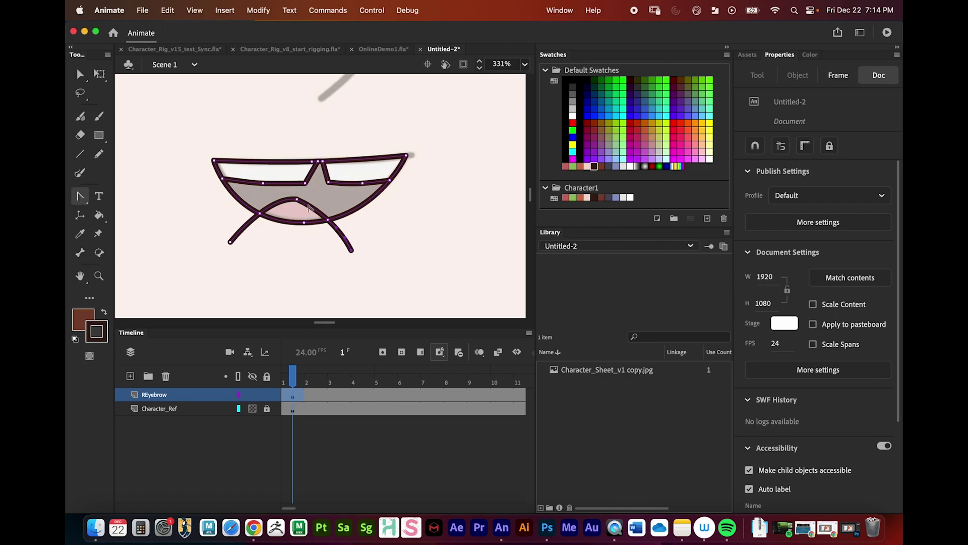
# Smooth the peak of the tongue's arch by pulling its top anchor's handle with the Convert Anchor Point tool
pyautogui.moveTo(296, 199); pyautogui.dragTo(277, 195)
pyautogui.press('super+z')
pyautogui.press('z')
pyautogui.click(297, 200)
pyautogui.click(297, 201)
pyautogui.press('a')
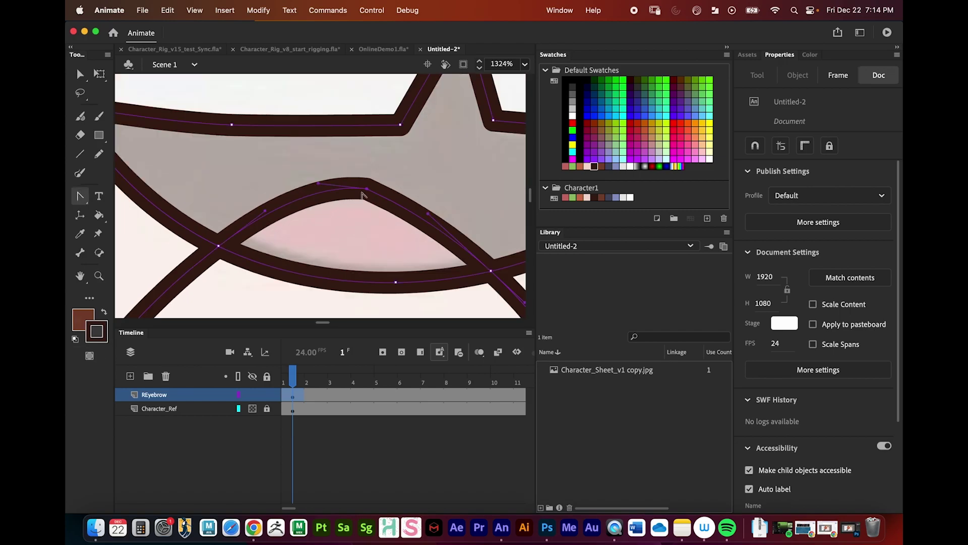
pyautogui.moveTo(367, 189); pyautogui.dragTo(330, 184)
pyautogui.moveTo(400, 223); pyautogui.dragTo(363, 230)
# Delete the two tongue line ends that extend below the mouth outline
pyautogui.press('z')
pyautogui.keyDown('alt'); pyautogui.click(370, 207); pyautogui.keyUp('alt')
pyautogui.keyDown('alt'); pyautogui.click(350, 223); pyautogui.keyUp('alt')
pyautogui.press('v')
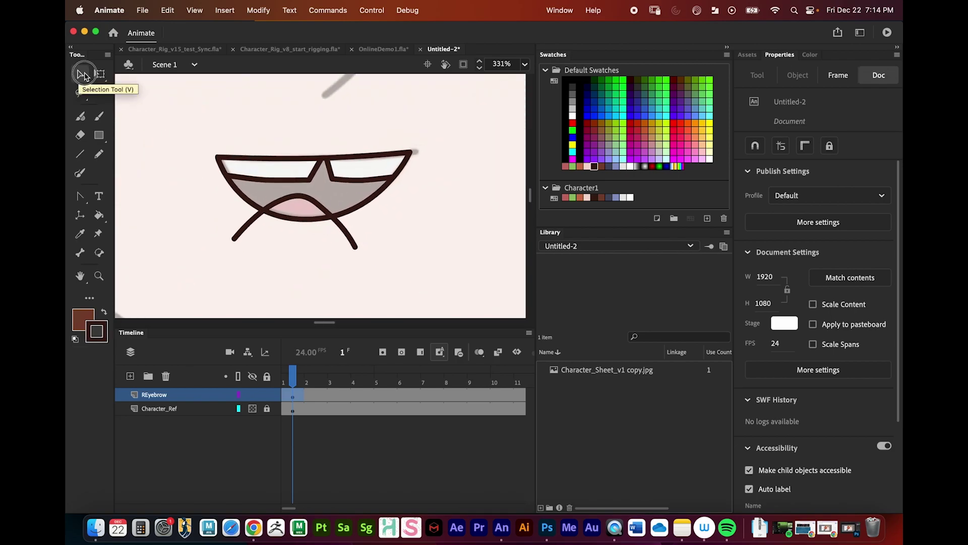
pyautogui.click(245, 230)
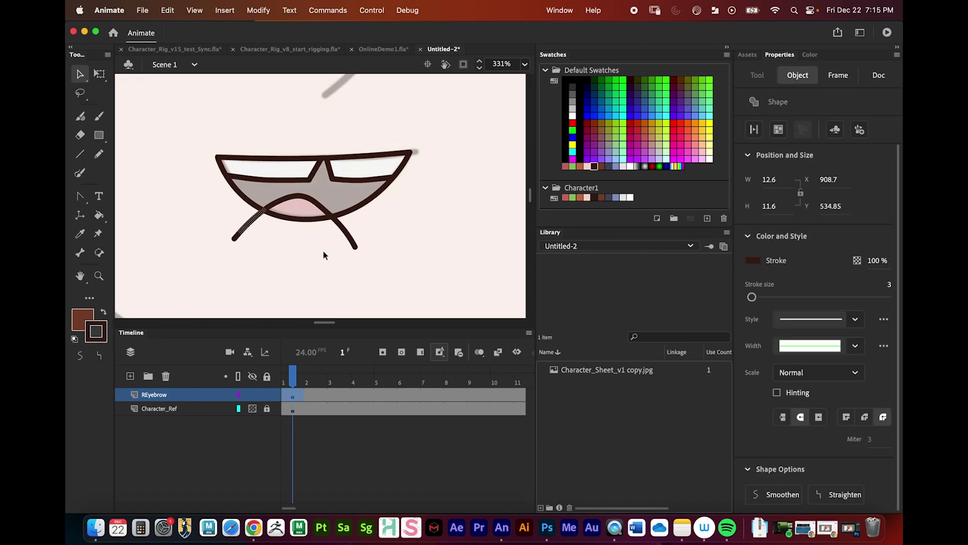
pyautogui.press('Delete')
pyautogui.click(237, 236)
pyautogui.press('Delete')
pyautogui.click(349, 237)
pyautogui.press('Delete')
pyautogui.moveTo(357, 227); pyautogui.dragTo(365, 253)
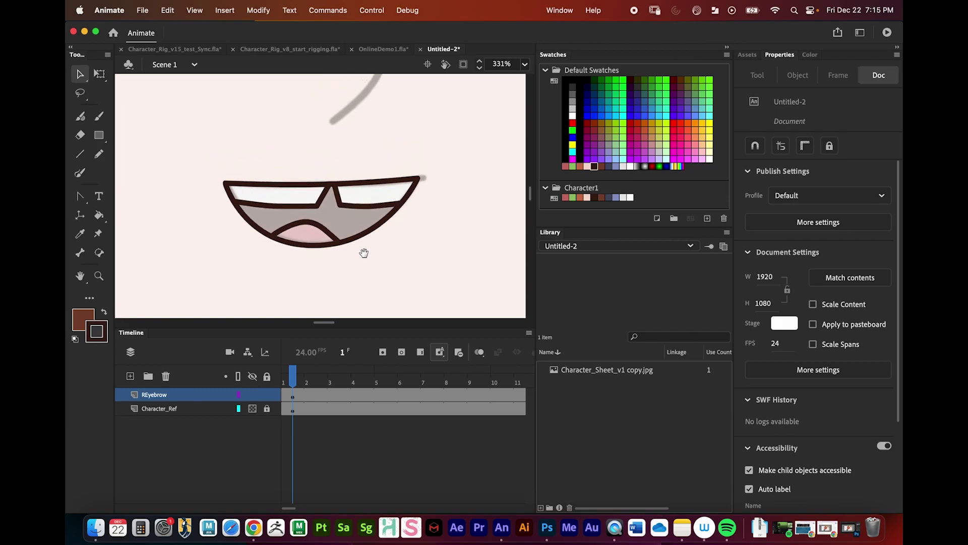
pyautogui.press('z')
pyautogui.keyDown('alt'); pyautogui.click(362, 201); pyautogui.keyUp('alt')
pyautogui.moveTo(346, 208); pyautogui.dragTo(339, 151)
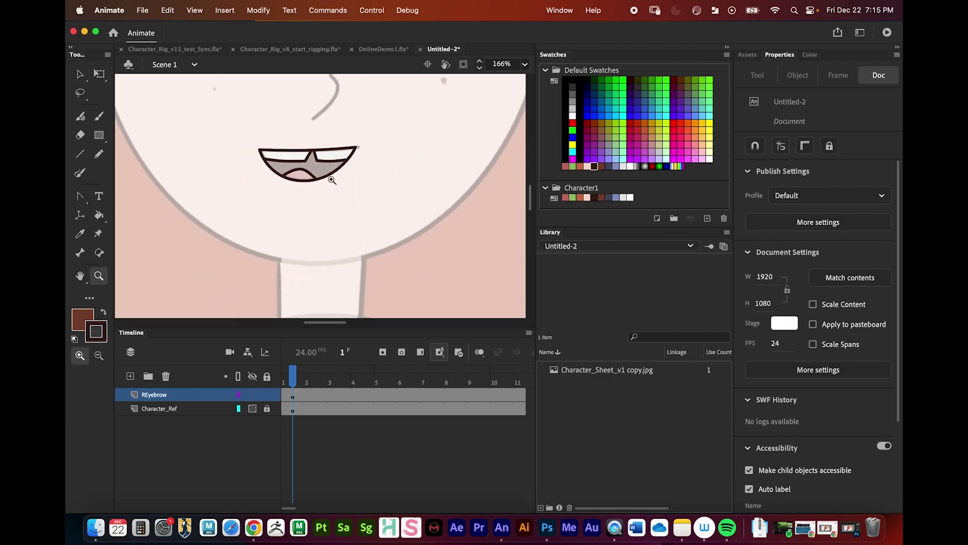
pyautogui.click(313, 166)
pyautogui.click(319, 185)
pyautogui.moveTo(344, 233); pyautogui.dragTo(397, 180)
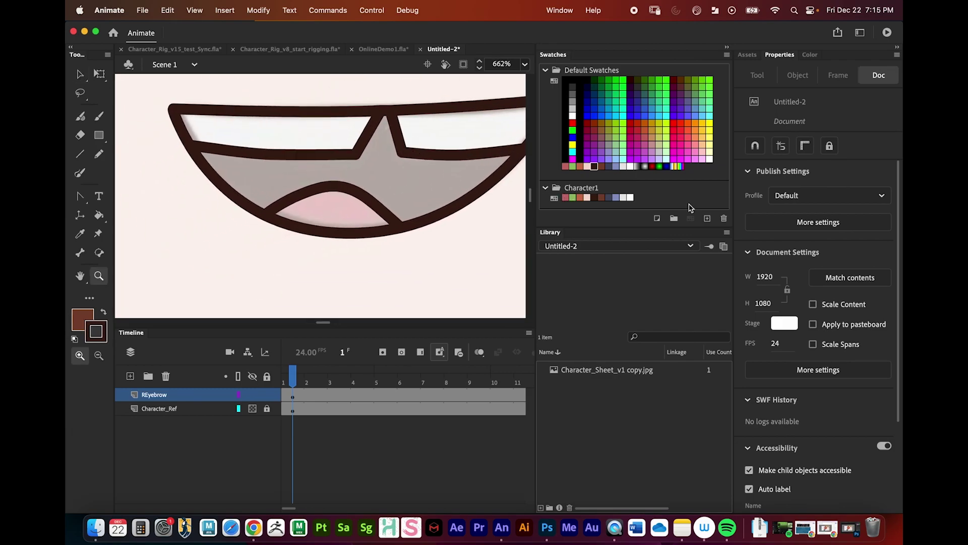
# Fill the tongue with the pinkish red from the Character1 swatches using the Paint Bucket tool
pyautogui.click(566, 198)
pyautogui.click(596, 199)
pyautogui.click(84, 318)
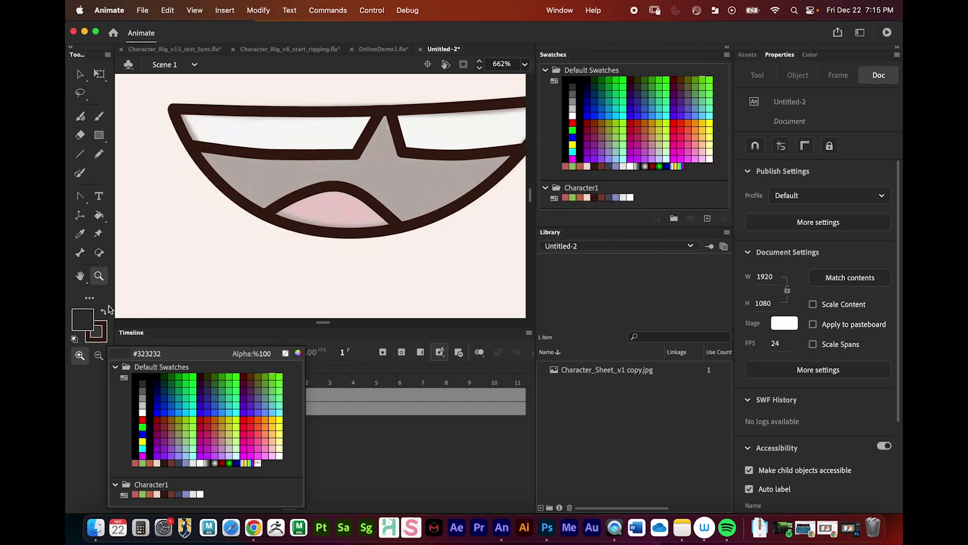
pyautogui.click(106, 310)
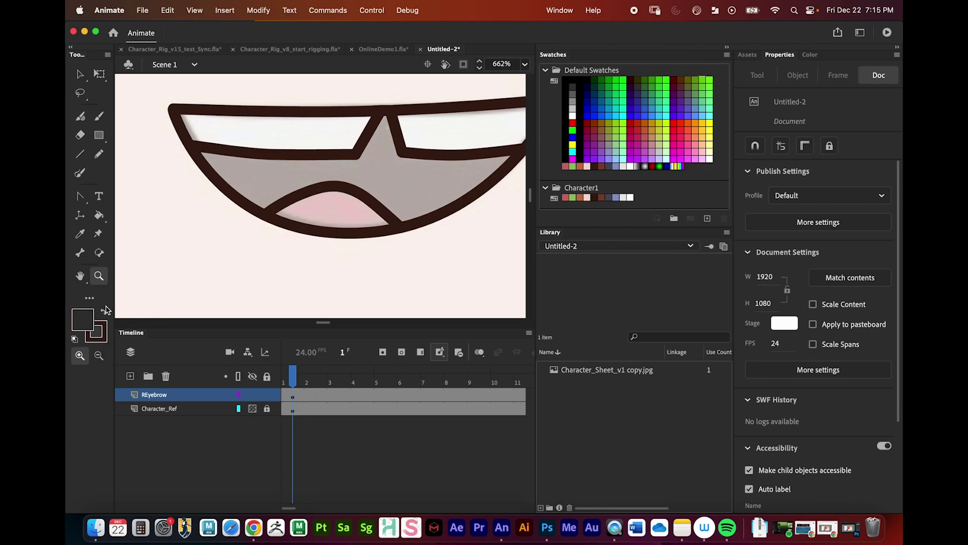
pyautogui.click(566, 198)
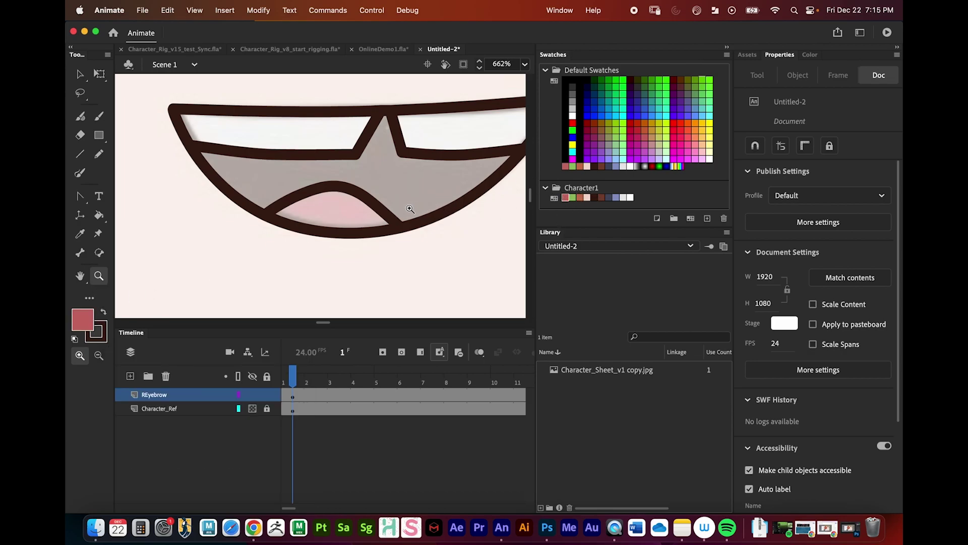
pyautogui.press('g')
pyautogui.click(100, 215)
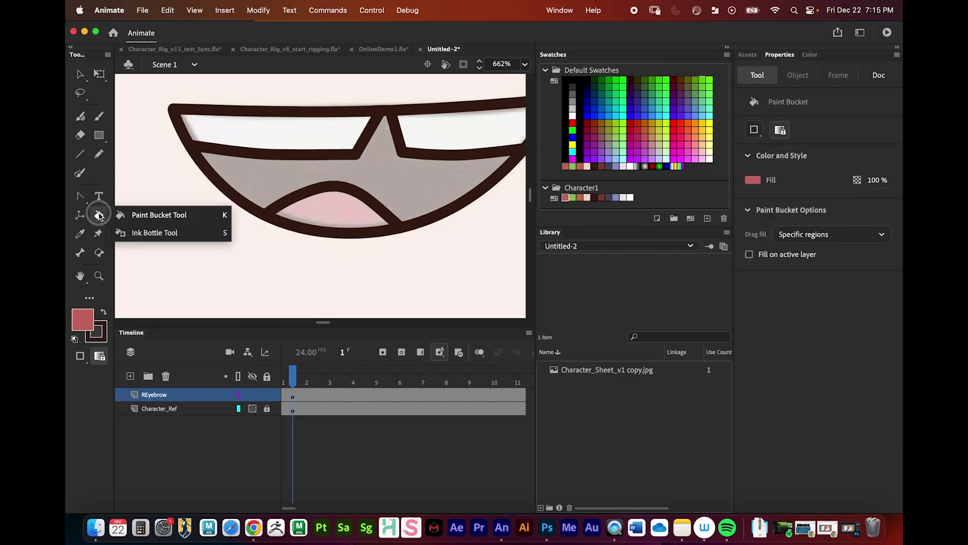
pyautogui.click(129, 216)
pyautogui.click(337, 224)
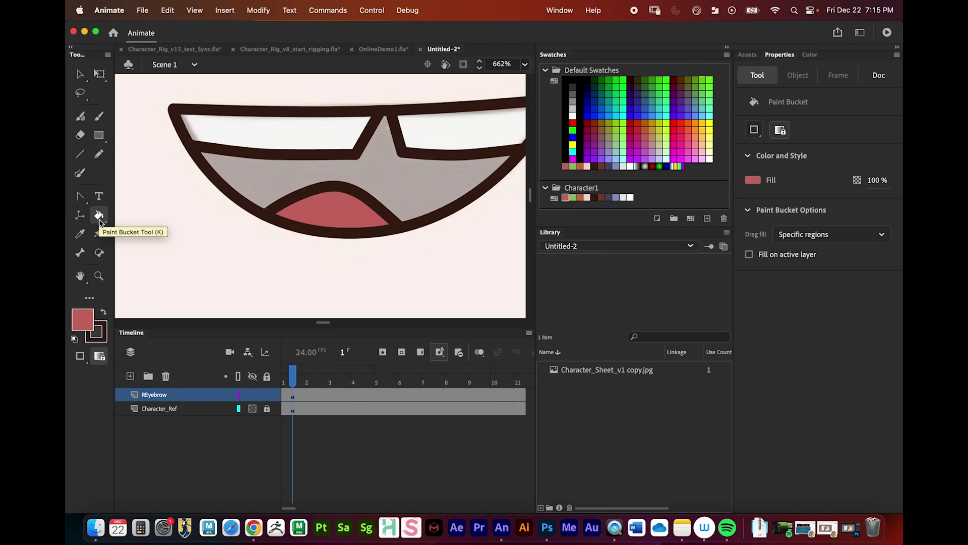
# Fill the mouth interior with the dark brown Character1 swatch and the two teeth areas with the off-white one
pyautogui.click(595, 198)
pyautogui.click(411, 185)
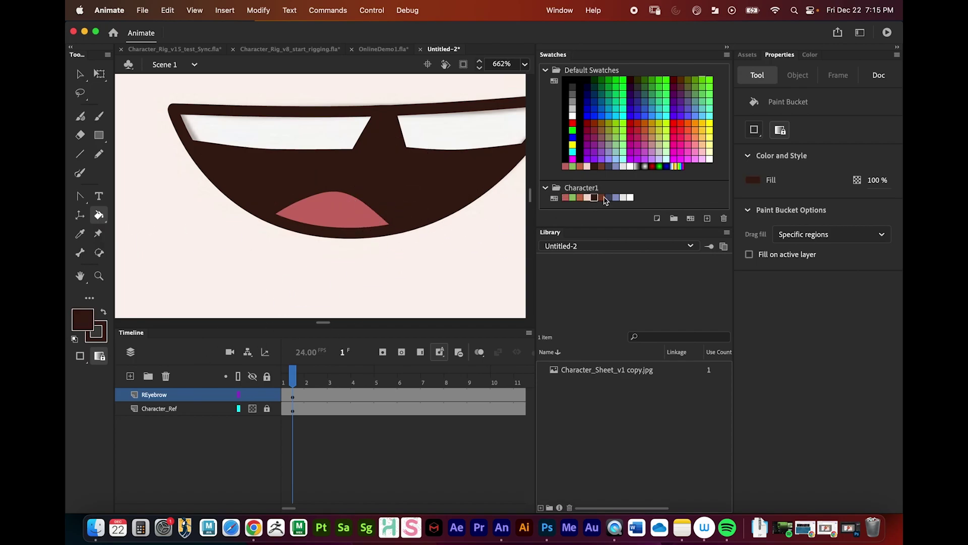
pyautogui.click(630, 198)
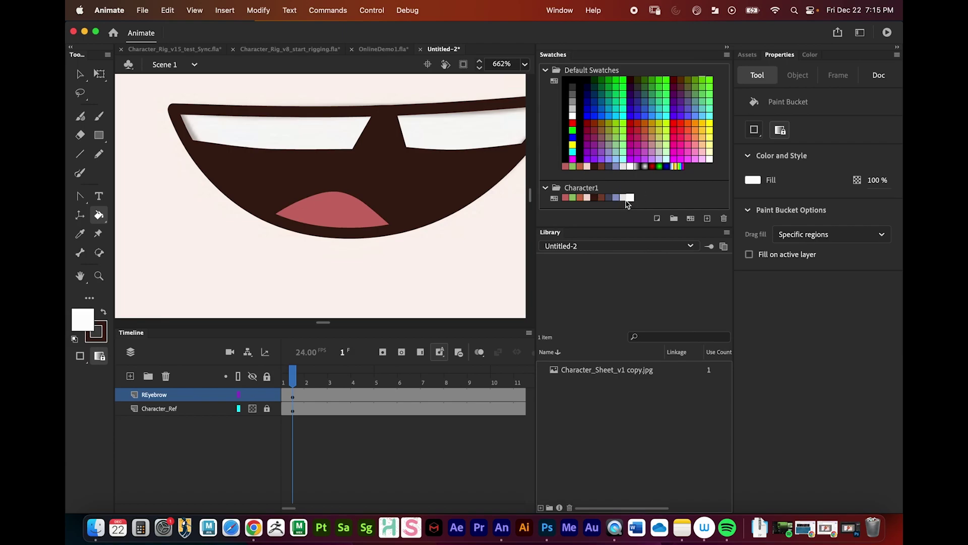
pyautogui.click(273, 129)
pyautogui.click(467, 126)
# Examine the coloured mouth against the whole face and the numbered mouth-shape sketches on both sides of the reference
pyautogui.press('space')
pyautogui.moveTo(404, 166)
pyautogui.mouseDown()
pyautogui.moveTo(333, 194)
pyautogui.moveTo(404, 213)
pyautogui.mouseUp()
pyautogui.press('z')
pyautogui.keyDown('alt'); pyautogui.click(364, 182); pyautogui.keyUp('alt')
pyautogui.keyDown('alt'); pyautogui.click(363, 203); pyautogui.keyUp('alt')
pyautogui.press('space')
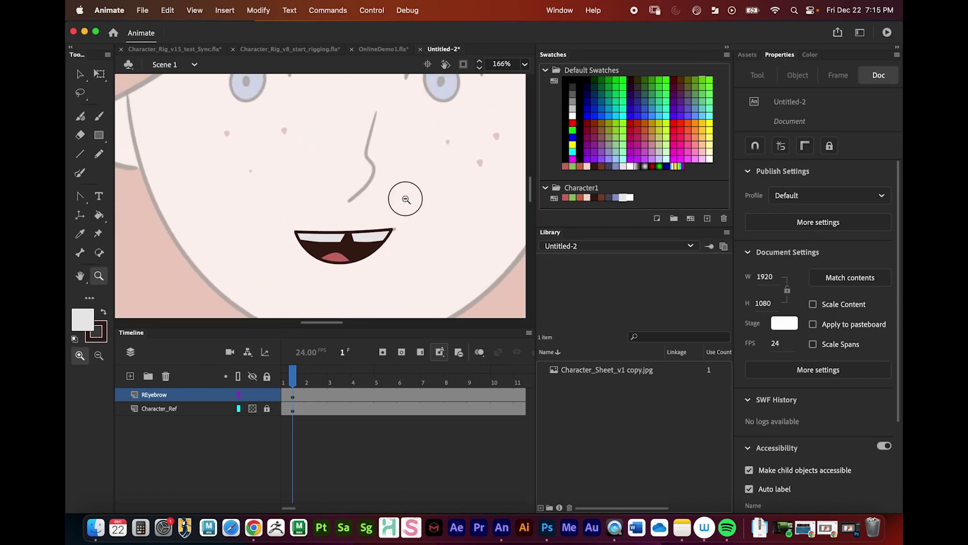
pyautogui.keyDown('alt'); pyautogui.click(405, 199); pyautogui.keyUp('alt')
pyautogui.press('space')
pyautogui.moveTo(317, 223); pyautogui.dragTo(337, 183)
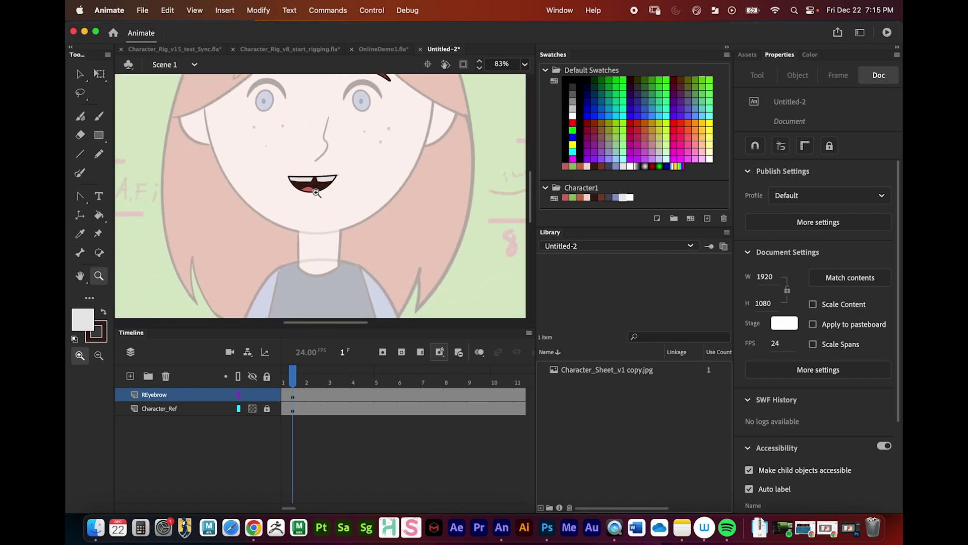
pyautogui.click(317, 192)
pyautogui.press('space')
pyautogui.moveTo(341, 150); pyautogui.dragTo(350, 244)
pyautogui.keyDown('alt'); pyautogui.click(373, 194); pyautogui.keyUp('alt')
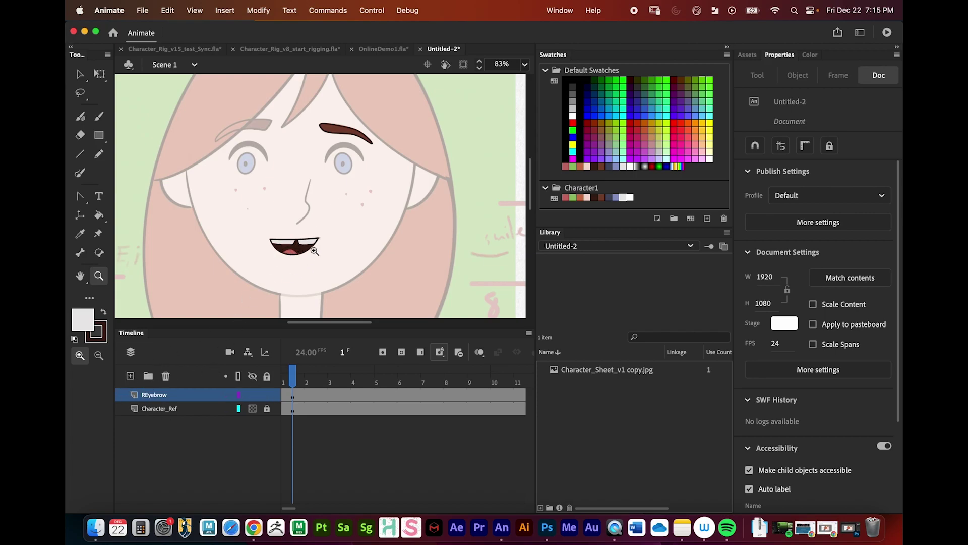
pyautogui.moveTo(238, 255); pyautogui.dragTo(398, 233)
pyautogui.keyDown('alt'); pyautogui.click(321, 233); pyautogui.keyUp('alt')
pyautogui.moveTo(346, 204); pyautogui.dragTo(185, 204)
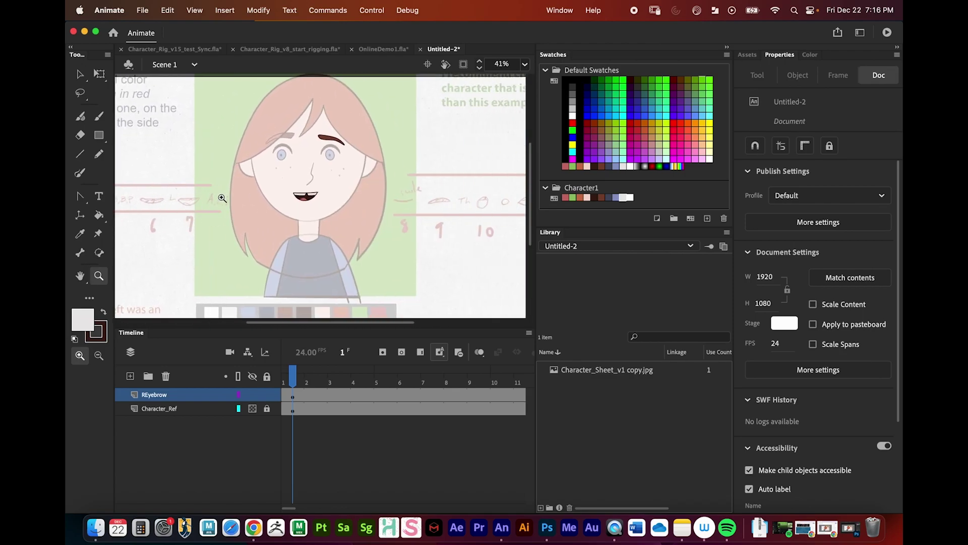
pyautogui.moveTo(465, 200); pyautogui.dragTo(274, 203)
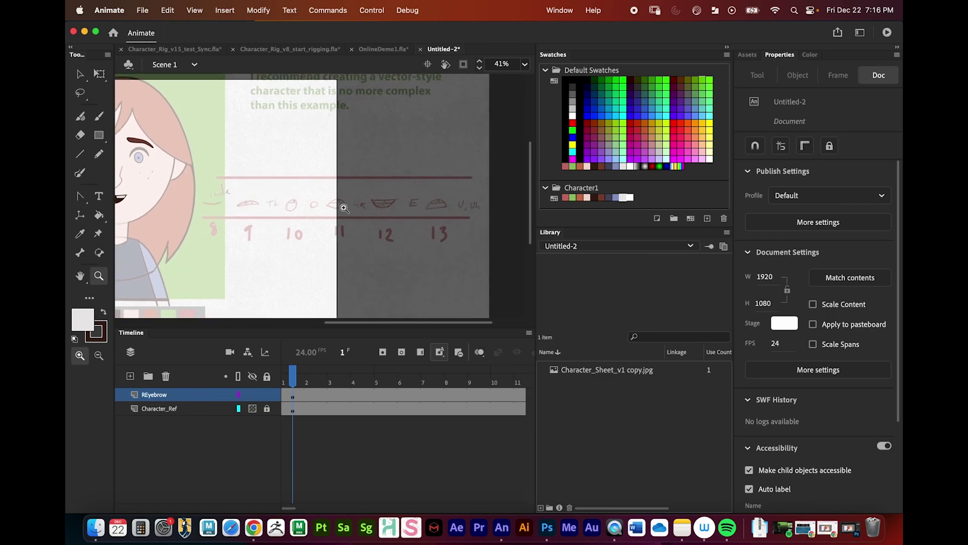
pyautogui.moveTo(179, 209); pyautogui.dragTo(424, 218)
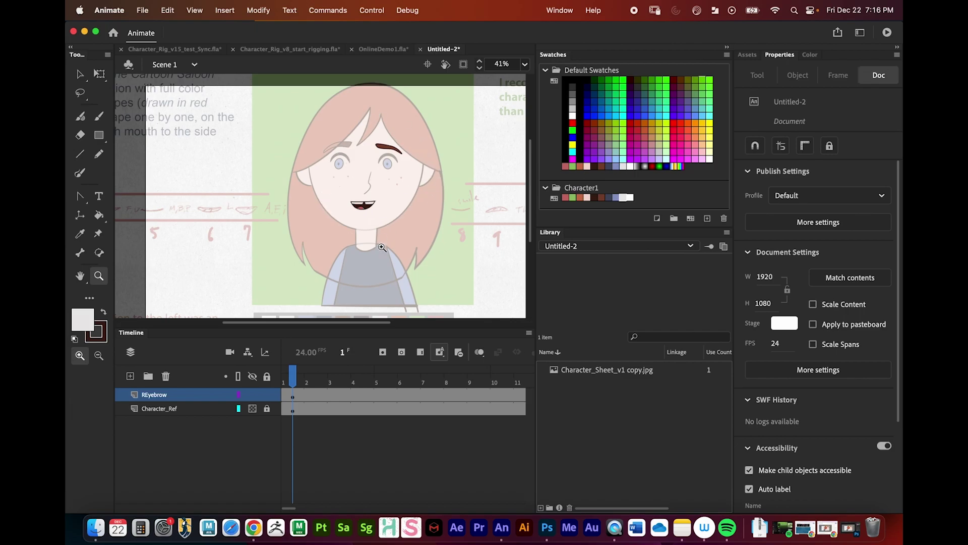
# Select the entire mouth artwork and copy it
pyautogui.click(350, 213)
pyautogui.click(359, 217)
pyautogui.moveTo(347, 172); pyautogui.dragTo(403, 239)
pyautogui.press('v')
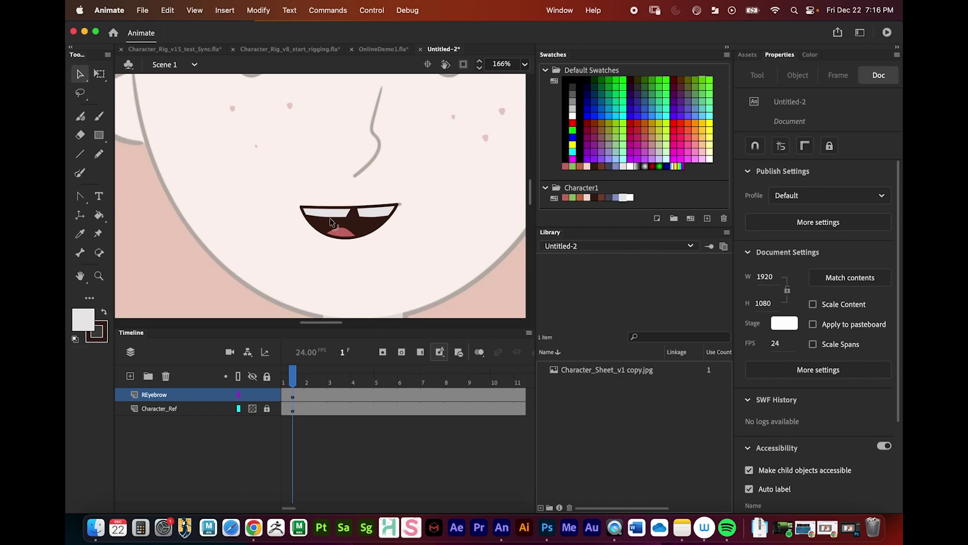
pyautogui.moveTo(80, 75); pyautogui.dragTo(129, 72)
pyautogui.moveTo(252, 172); pyautogui.dragTo(432, 264)
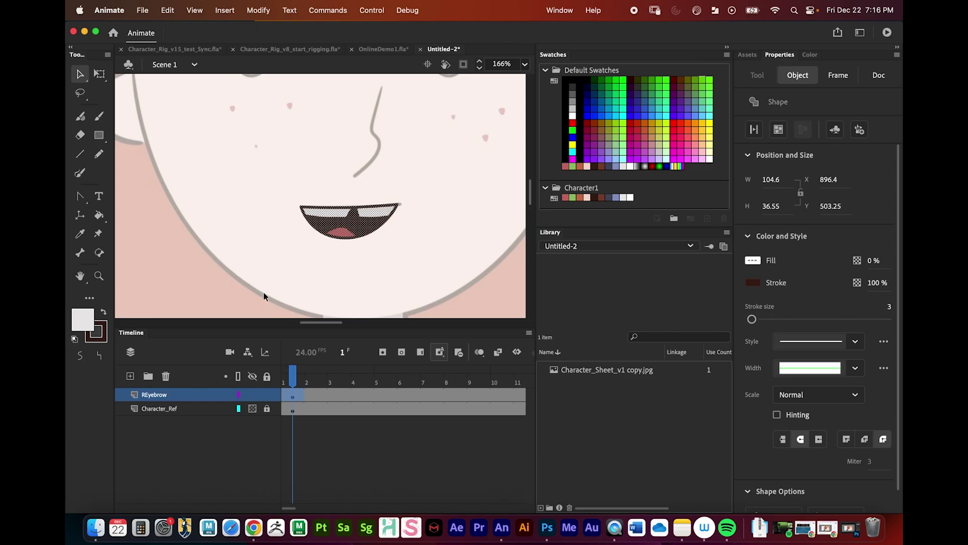
pyautogui.click(166, 10)
pyautogui.click(176, 71)
# Add a new layer above REyebrow and name it Mouth
pyautogui.click(130, 376)
pyautogui.doubleClick(157, 395)
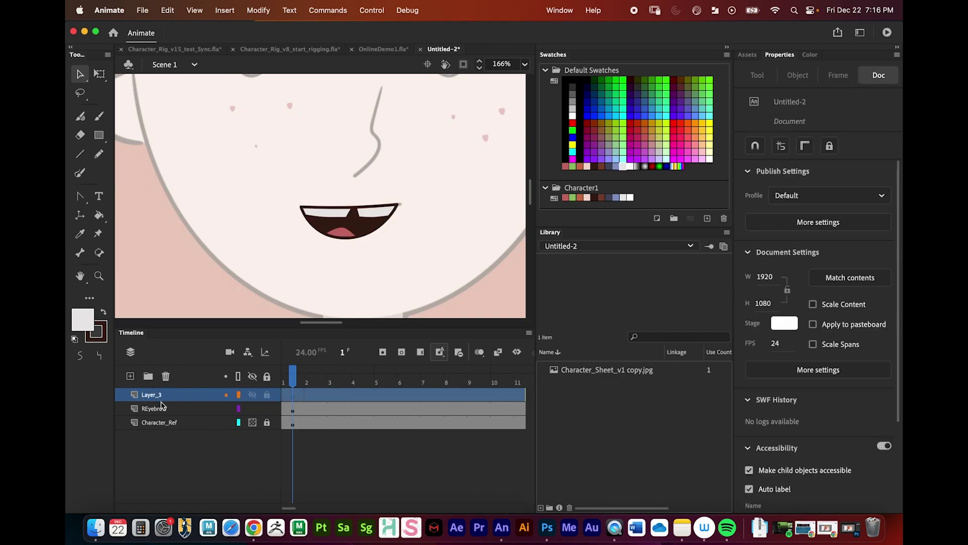
pyautogui.write('Mouth')
pyautogui.press('Return')
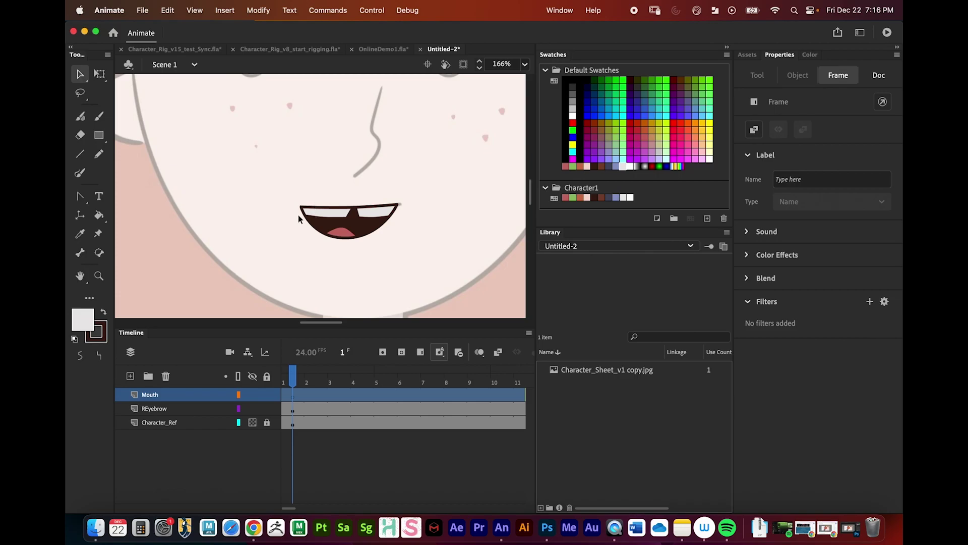
# Cut the complete mouth artwork from the REyebrow layer and make the Mouth layer active
pyautogui.moveTo(283, 189); pyautogui.dragTo(437, 247)
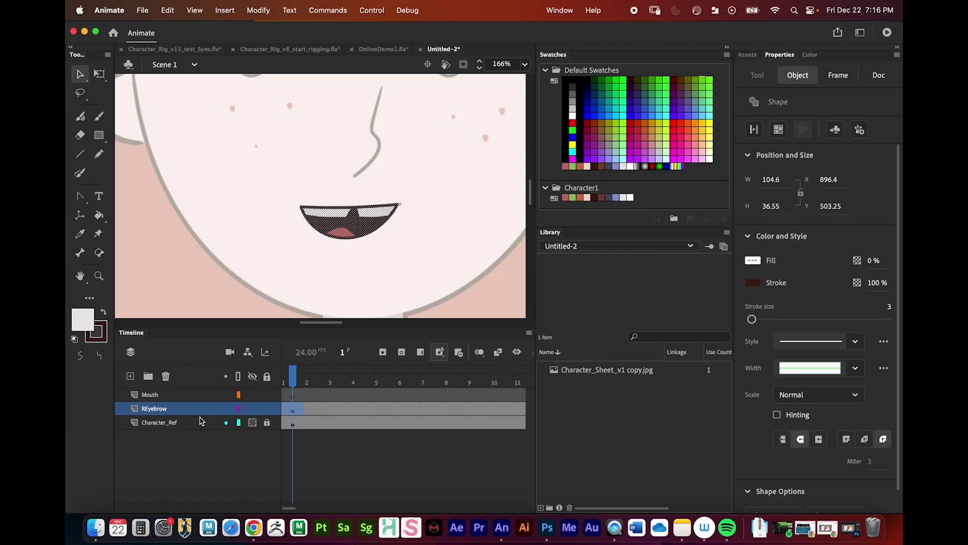
pyautogui.press('super+x')
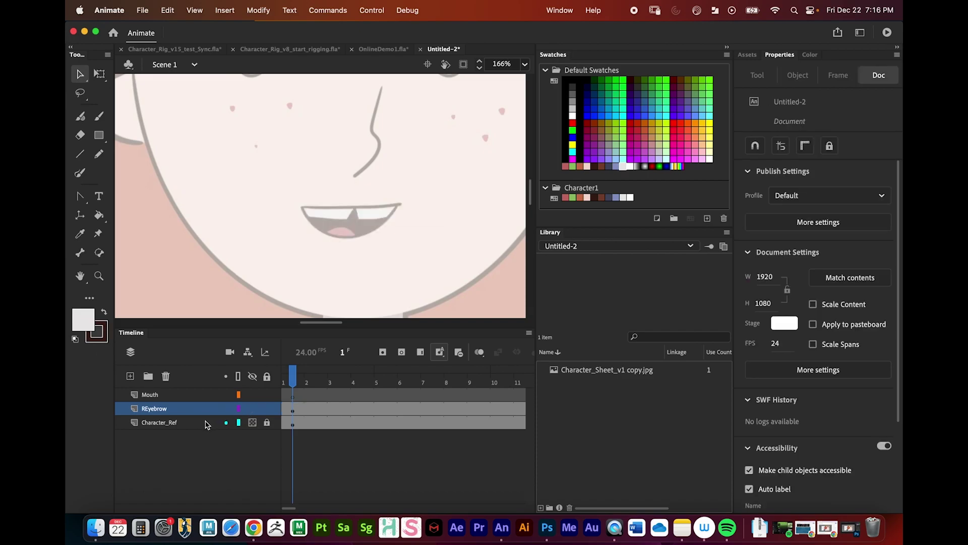
pyautogui.click(153, 396)
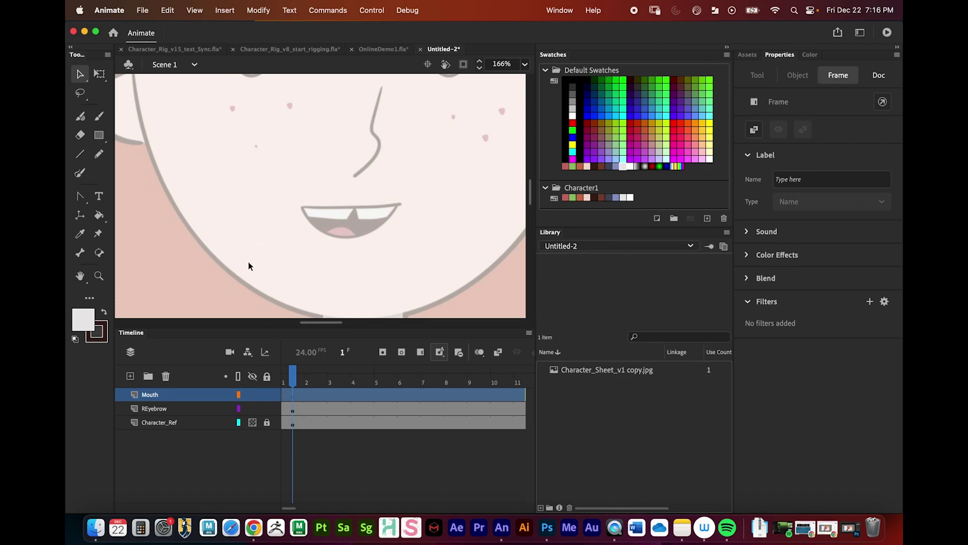
# Try pasting the mouth artwork centred in the view on the Mouth layer, and undo it
pyautogui.press('super+v')
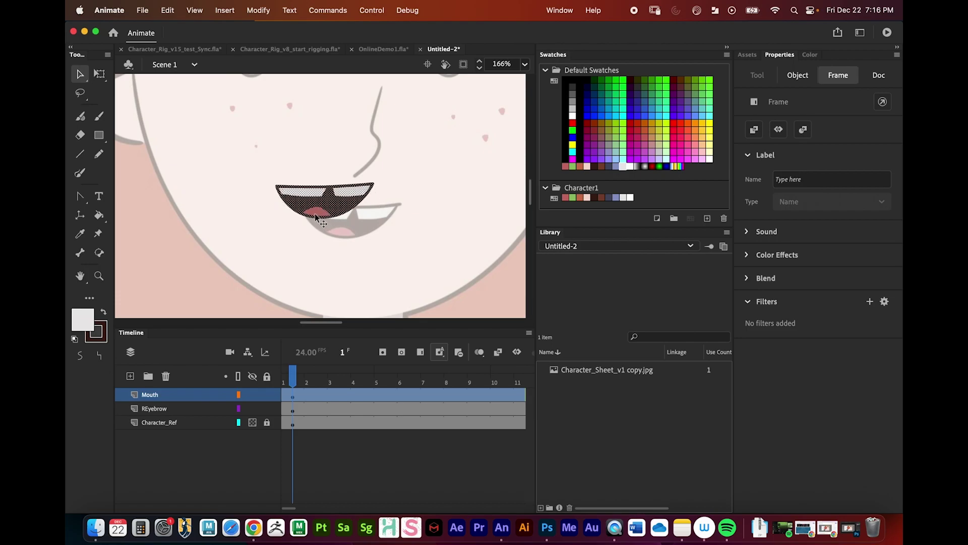
pyautogui.press('super+z')
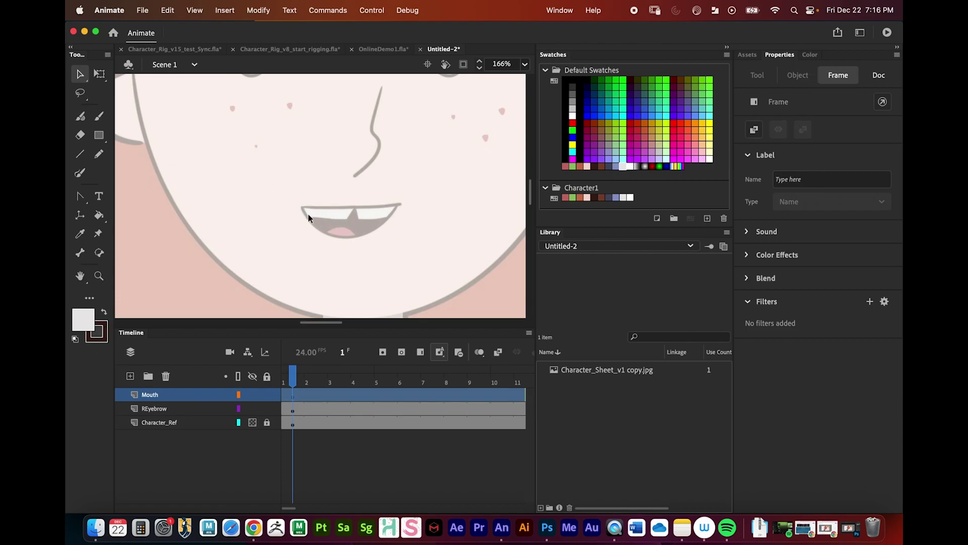
# Paste the mouth artwork in place on the Mouth layer and deselect it
pyautogui.click(171, 11)
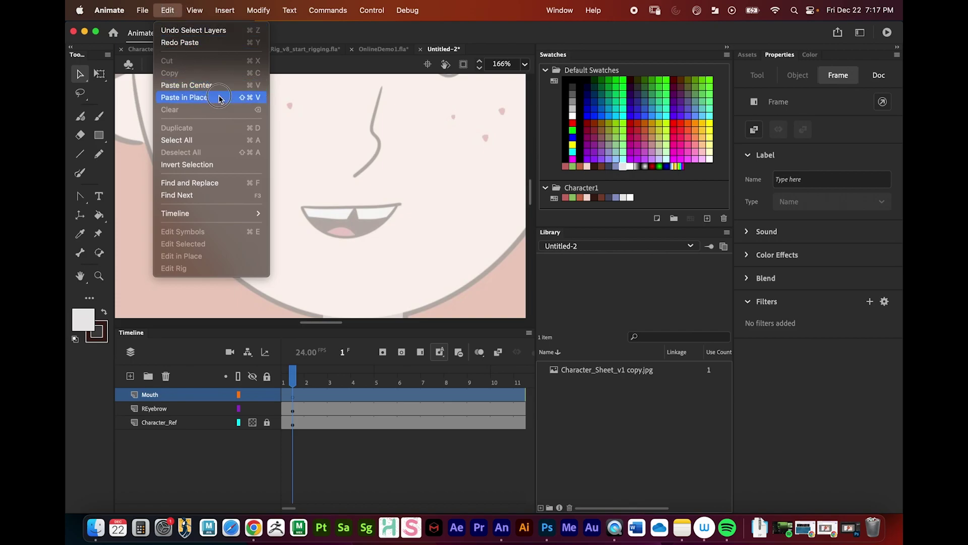
pyautogui.click(263, 97)
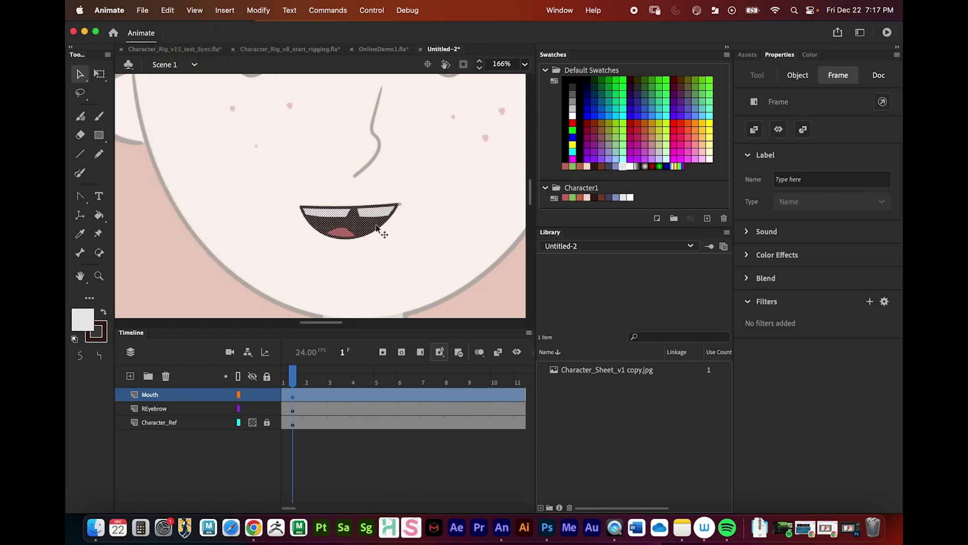
pyautogui.click(378, 456)
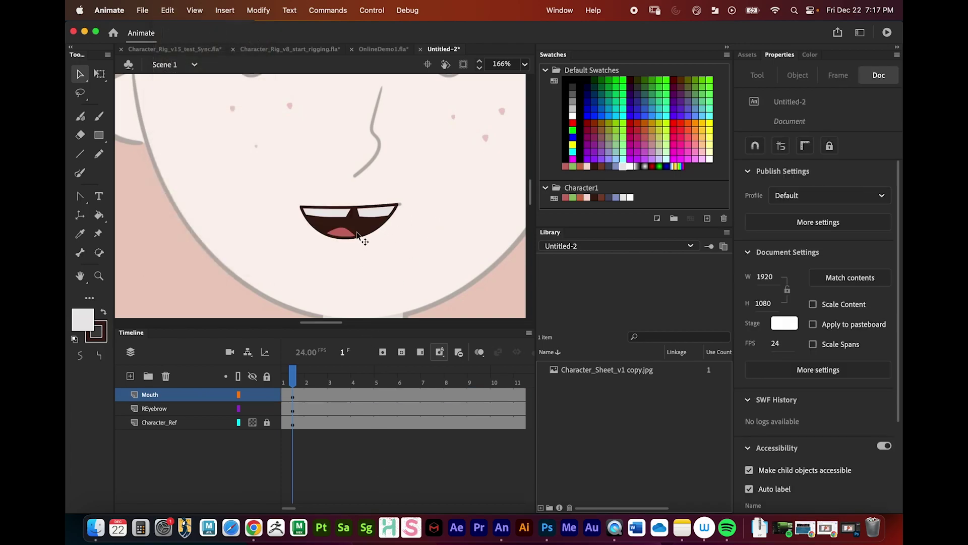
# Check which artwork sits on the REyebrow layer and which on the Mouth layer by selecting each in turn
pyautogui.moveTo(434, 185); pyautogui.dragTo(381, 211)
pyautogui.press('z')
pyautogui.keyDown('alt'); pyautogui.click(360, 202); pyautogui.keyUp('alt')
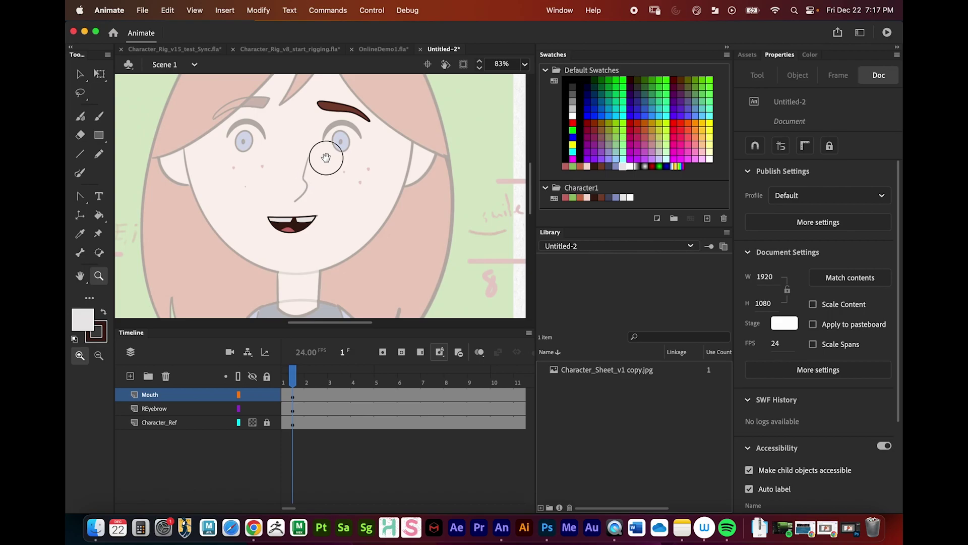
pyautogui.moveTo(326, 158); pyautogui.dragTo(347, 168)
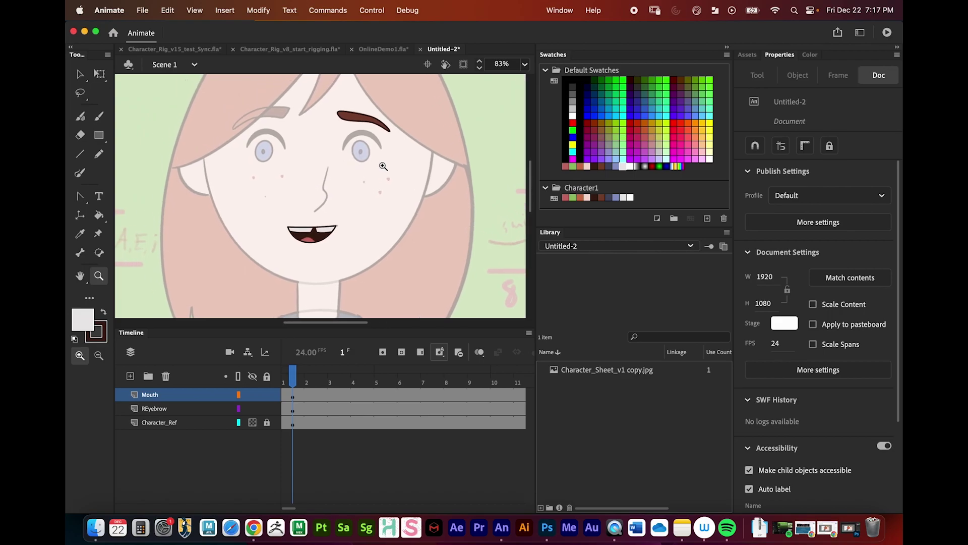
pyautogui.click(159, 410)
pyautogui.click(157, 395)
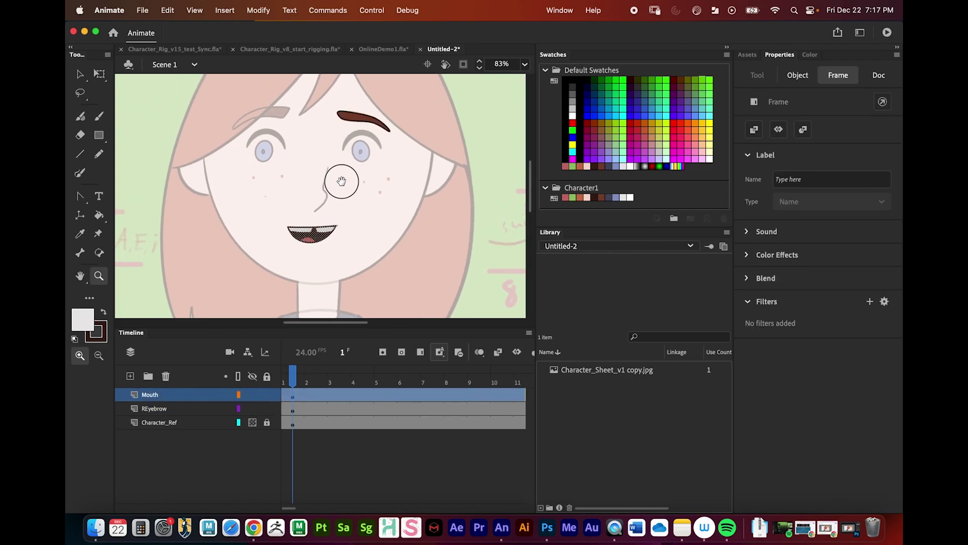
pyautogui.moveTo(341, 182); pyautogui.dragTo(348, 195)
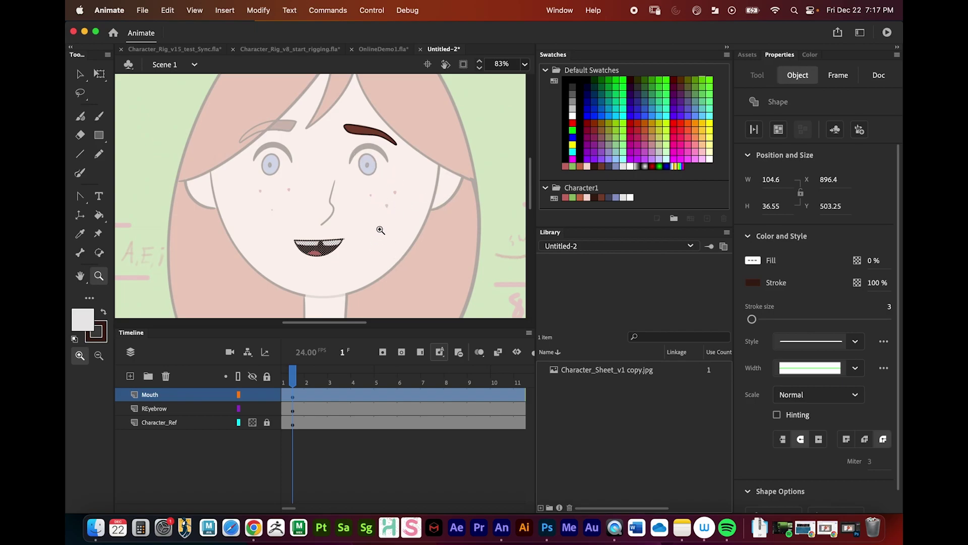
# Add a new layer above Mouth for the eyelash under the traced eyebrow and name it REyelash
pyautogui.click(362, 159)
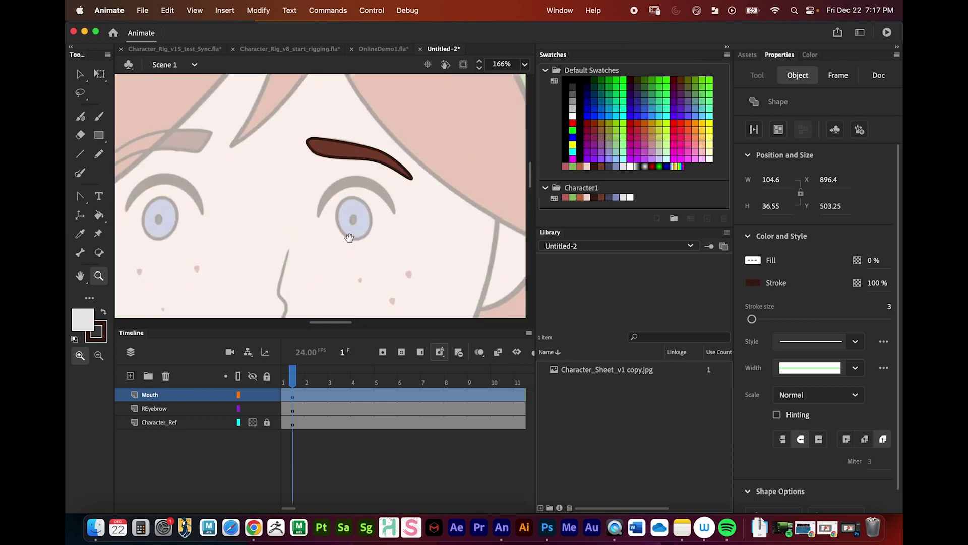
pyautogui.click(294, 212)
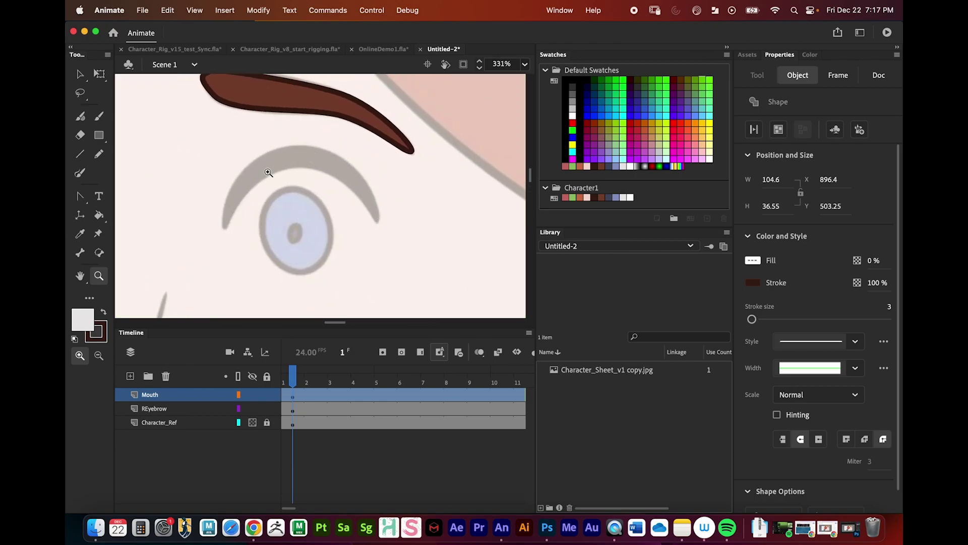
pyautogui.press('v')
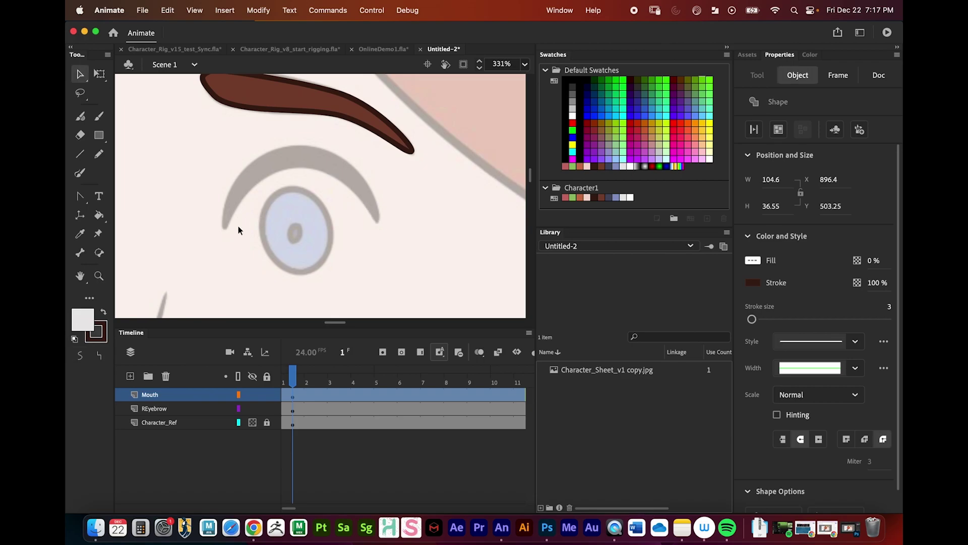
pyautogui.click(131, 377)
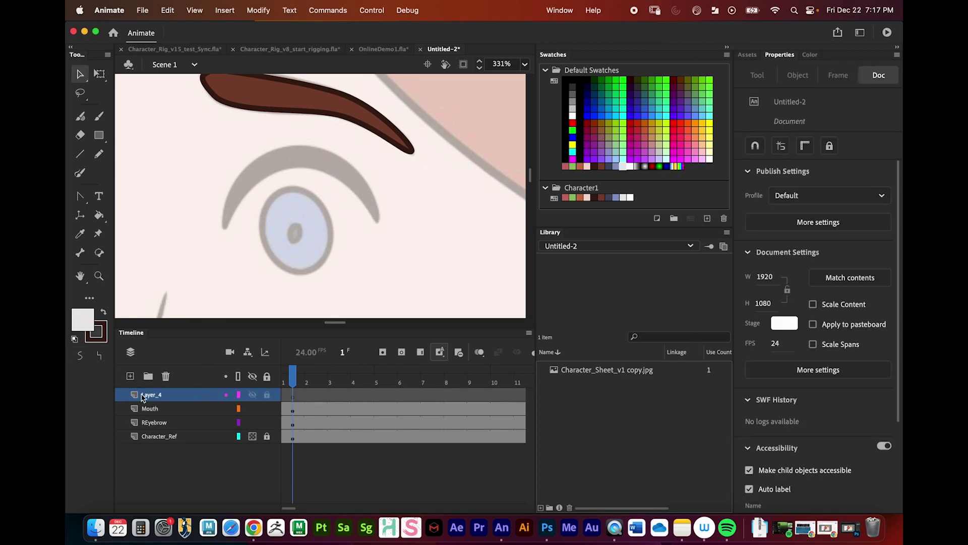
pyautogui.doubleClick(151, 395)
pyautogui.write('REyelas')
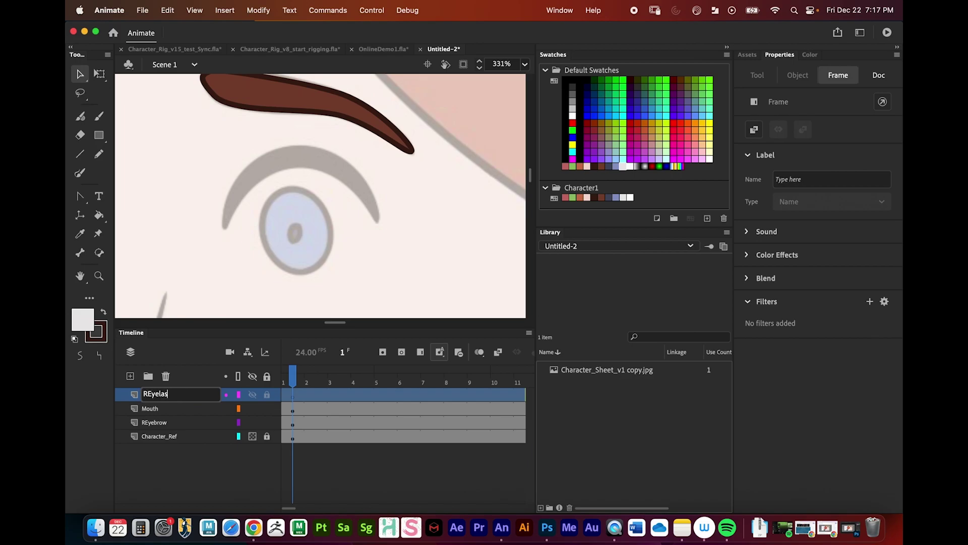
pyautogui.write('h')
pyautogui.press('Return')
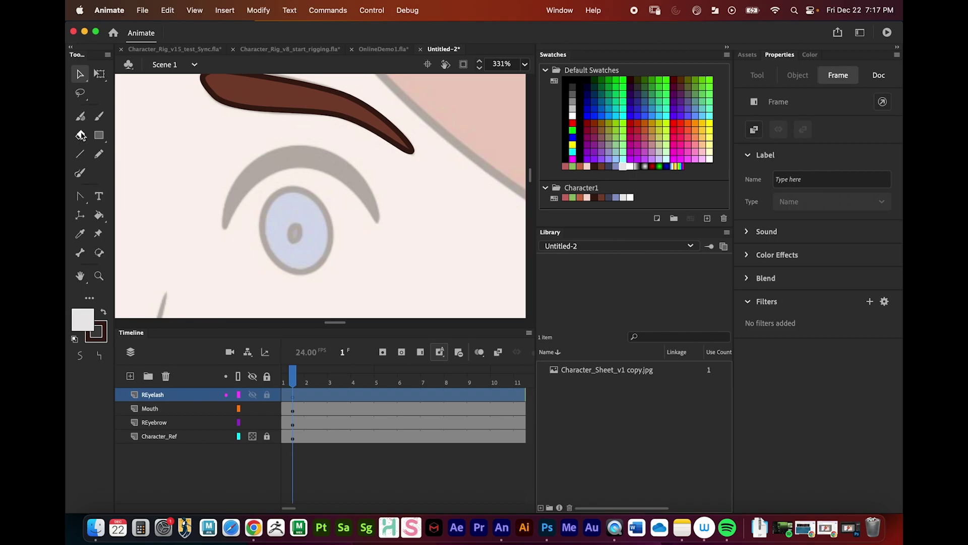
# Try outlining the eyelash as a closed crescent with the Pen tool on the REyelash layer, and delete the outline
pyautogui.click(79, 196)
pyautogui.click(129, 194)
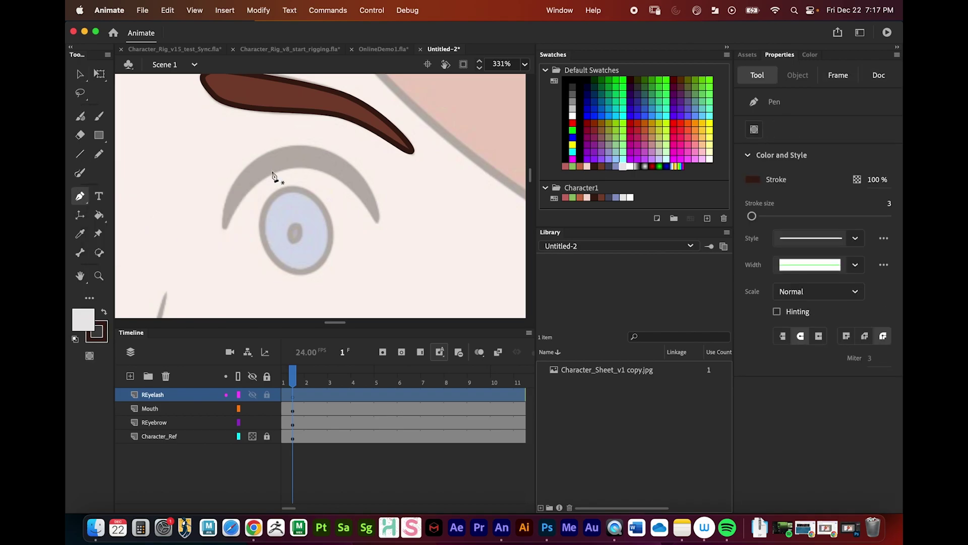
pyautogui.click(223, 227)
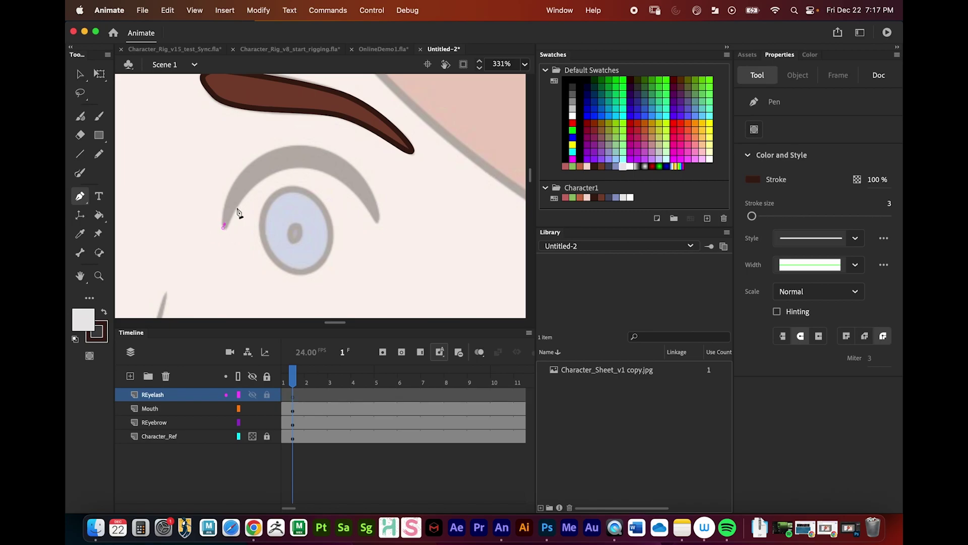
pyautogui.moveTo(301, 168)
pyautogui.mouseDown()
pyautogui.moveTo(333, 169)
pyautogui.moveTo(278, 147)
pyautogui.mouseUp()
pyautogui.click(378, 222)
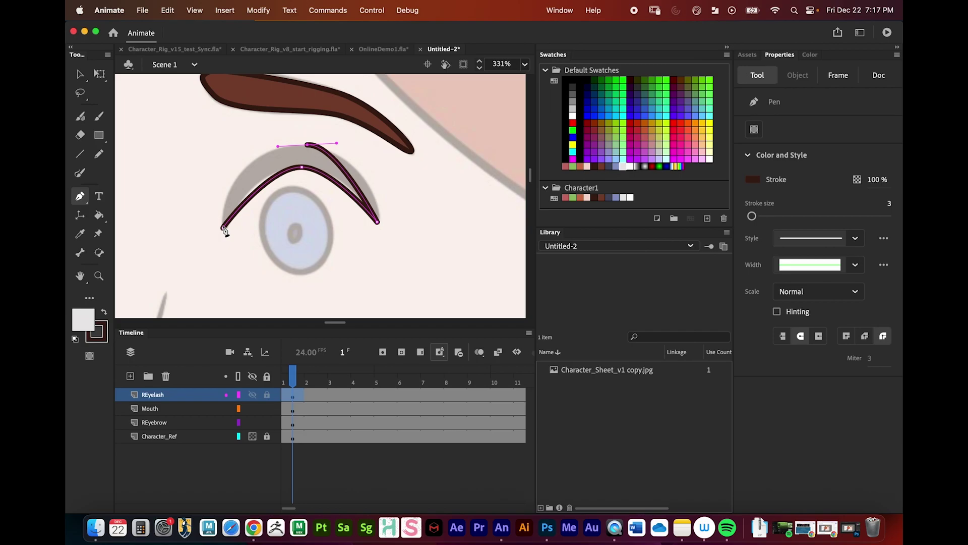
pyautogui.click(223, 226)
pyautogui.press('v')
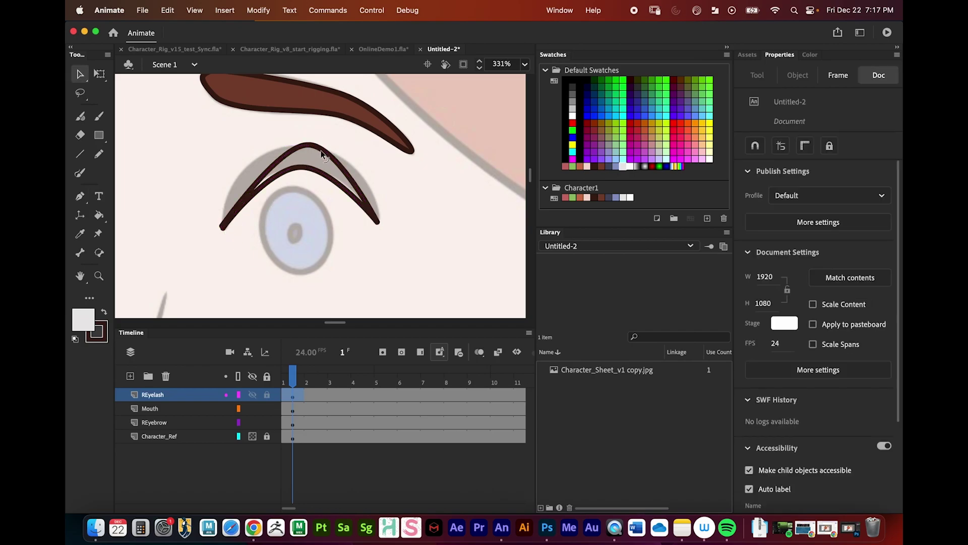
pyautogui.click(316, 156)
pyautogui.doubleClick(324, 150)
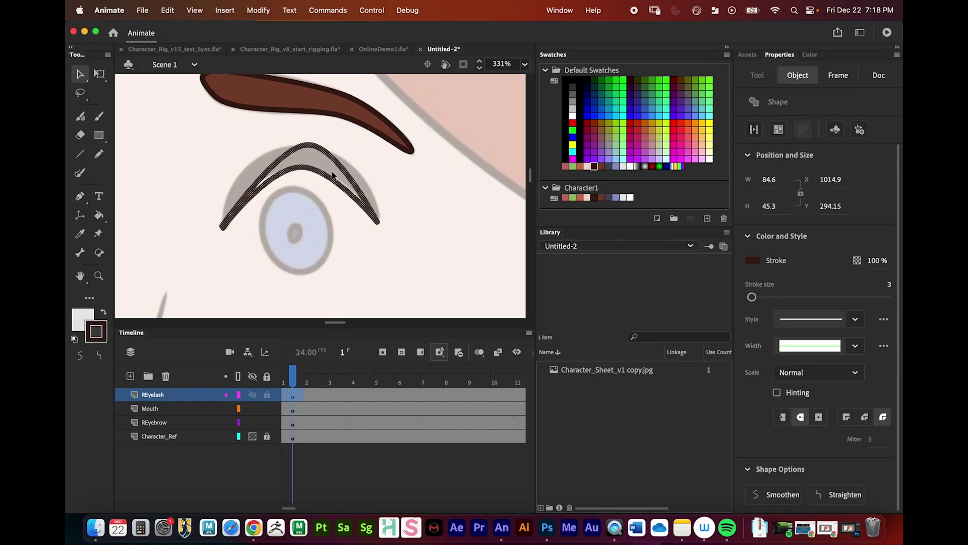
pyautogui.press('Delete')
# Draw the eyelash as a single open Pen curve from corner to corner, with one smooth point at the arc's peak
pyautogui.click(81, 197)
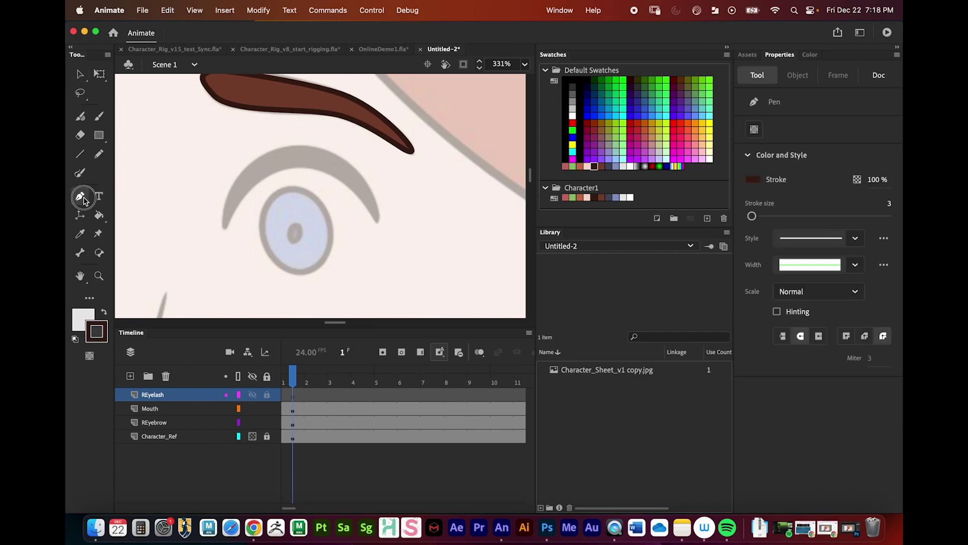
pyautogui.click(120, 196)
pyautogui.click(223, 226)
pyautogui.moveTo(304, 142)
pyautogui.mouseDown()
pyautogui.moveTo(356, 145)
pyautogui.moveTo(346, 150)
pyautogui.moveTo(354, 155)
pyautogui.mouseUp()
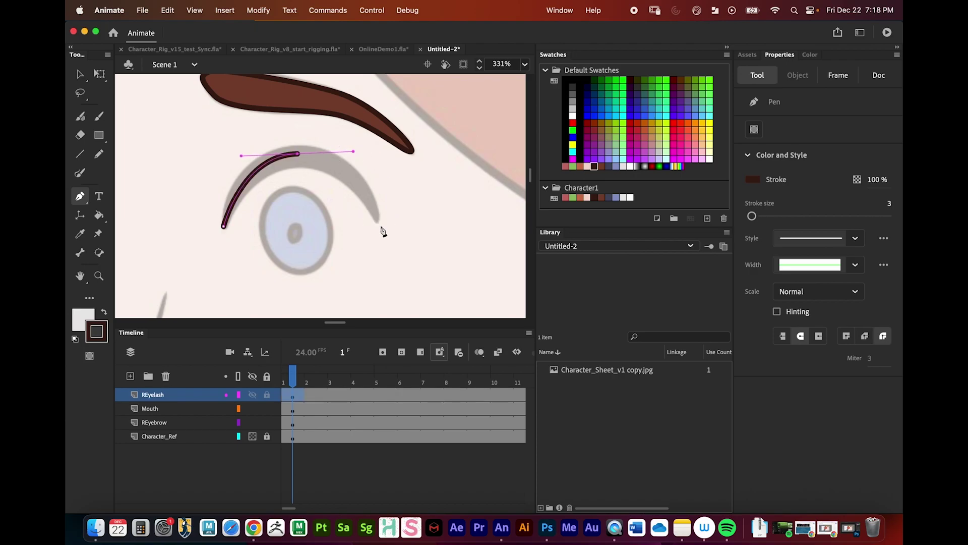
pyautogui.click(377, 219)
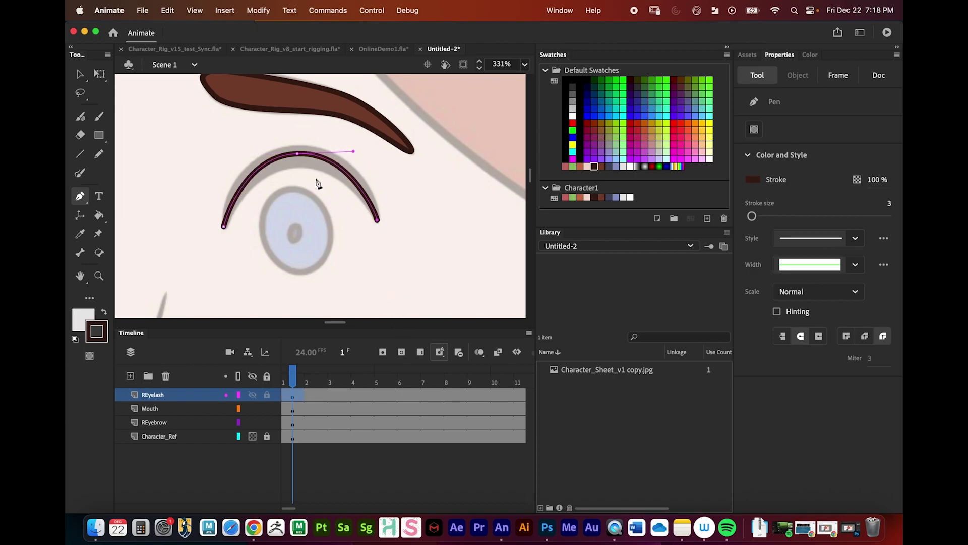
pyautogui.press('v')
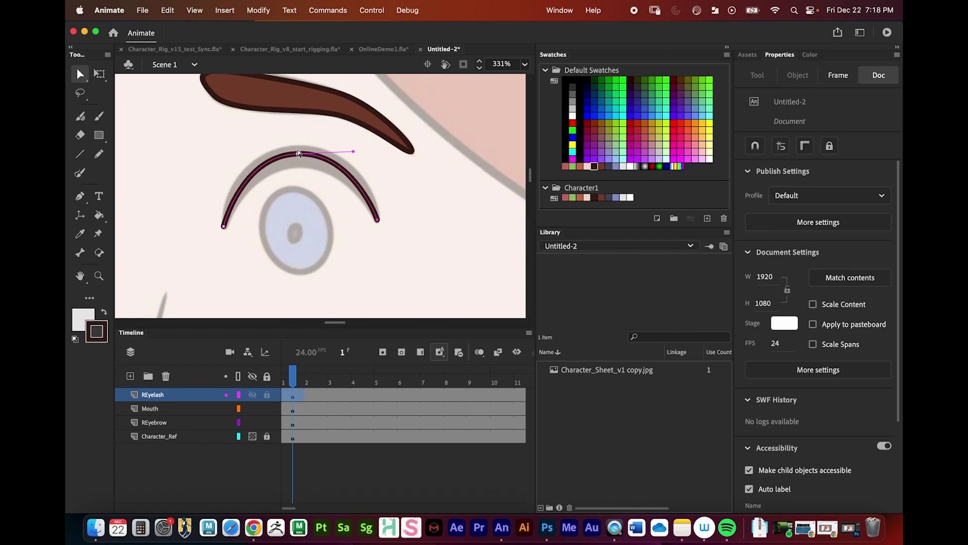
# Move the eyelash curve's middle point down over the eye and back up to test a closing-eye shape
pyautogui.moveTo(299, 156); pyautogui.dragTo(302, 210)
pyautogui.moveTo(303, 208); pyautogui.dragTo(304, 243)
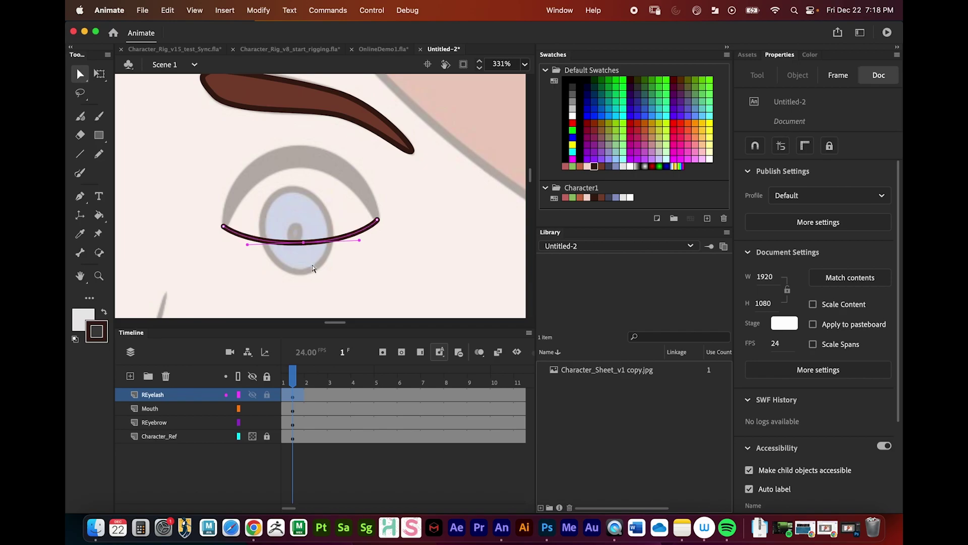
pyautogui.click(298, 159)
pyautogui.click(304, 243)
pyautogui.click(303, 243)
pyautogui.moveTo(303, 244); pyautogui.dragTo(290, 153)
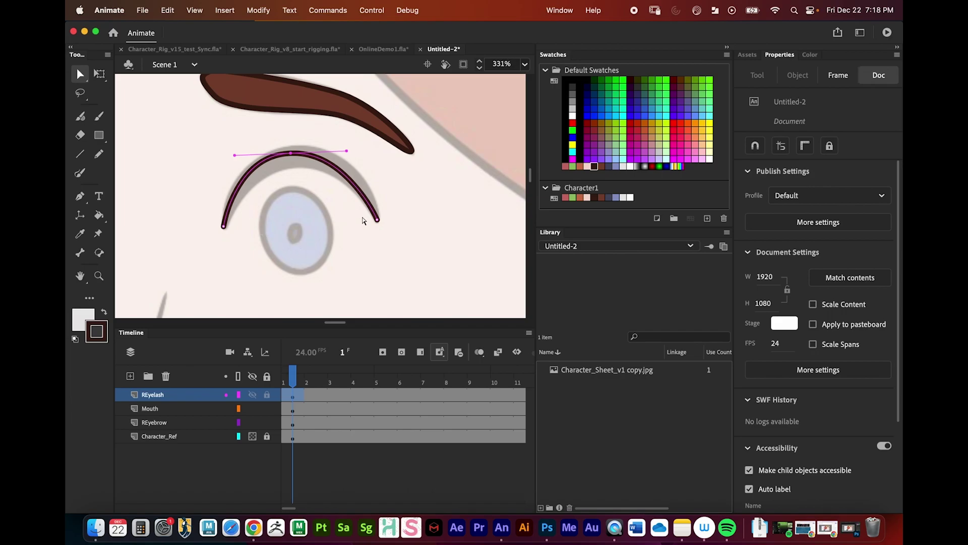
pyautogui.moveTo(329, 180)
pyautogui.mouseDown()
pyautogui.moveTo(331, 213)
pyautogui.moveTo(301, 181)
pyautogui.moveTo(341, 170)
pyautogui.mouseUp()
# Switch to Photoshop and examine the eyelid and eyelash pieces in Puppet_Pieces_v1.psd up close
pyautogui.press('z')
pyautogui.keyDown('alt'); pyautogui.click(332, 210); pyautogui.keyUp('alt')
pyautogui.click(291, 173)
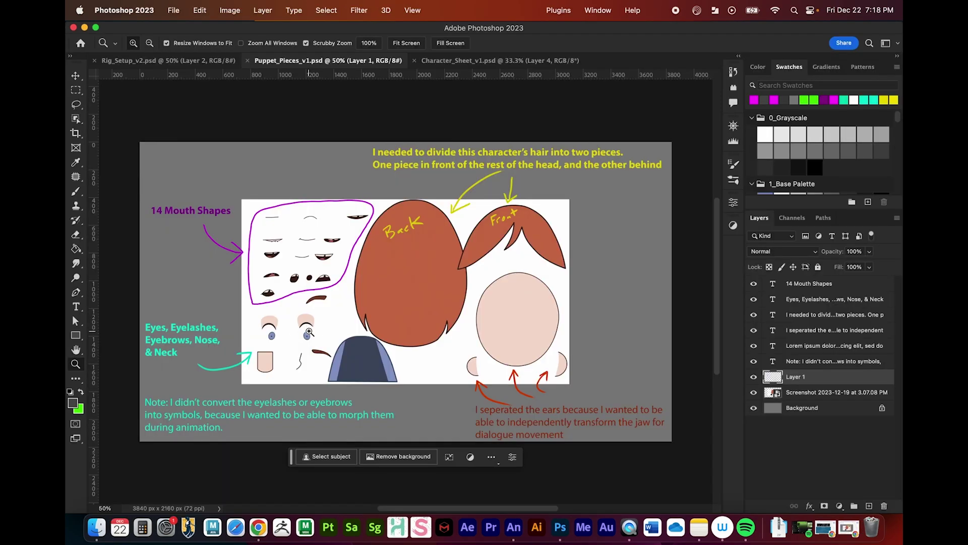
pyautogui.click(296, 335)
pyautogui.click(298, 321)
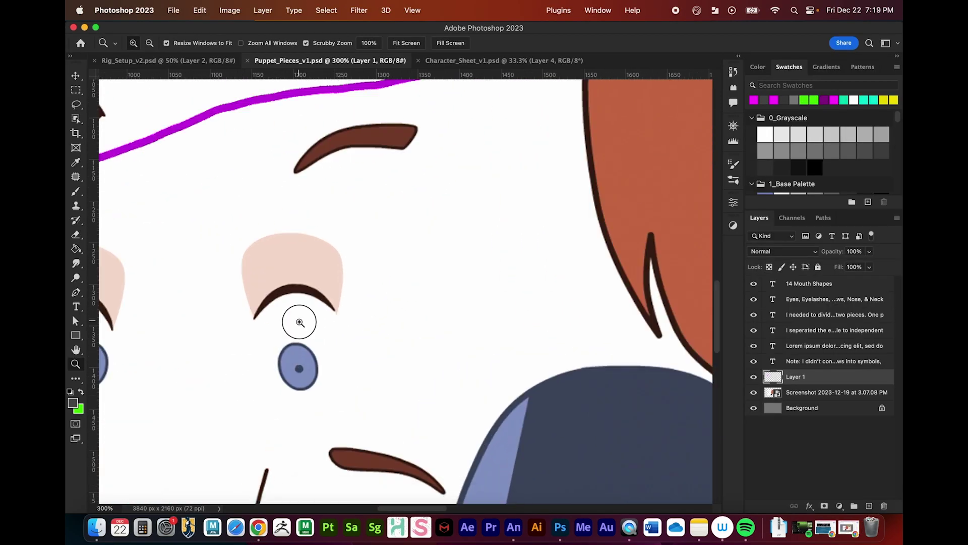
pyautogui.click(298, 319)
pyautogui.moveTo(290, 280); pyautogui.dragTo(355, 322)
pyautogui.click(297, 296)
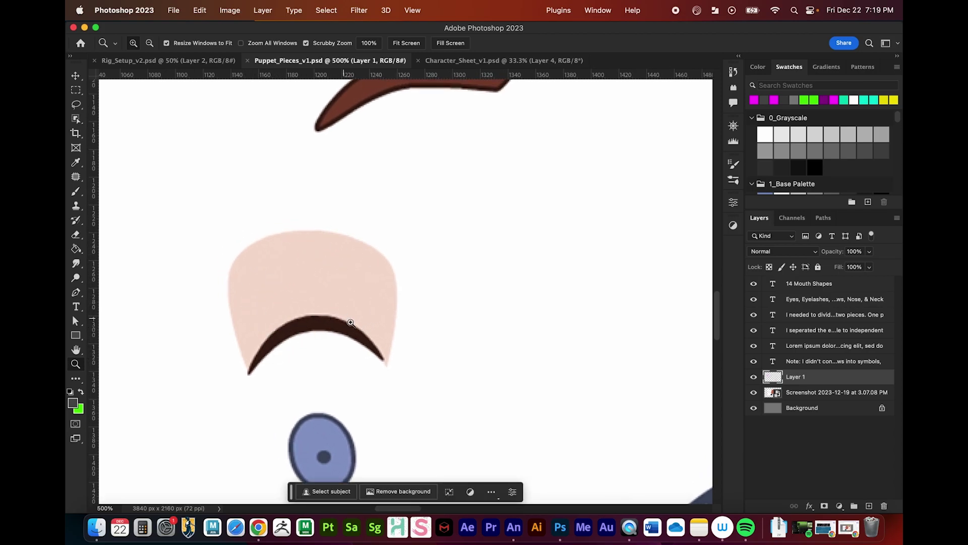
pyautogui.scroll(-4, 345, 327)
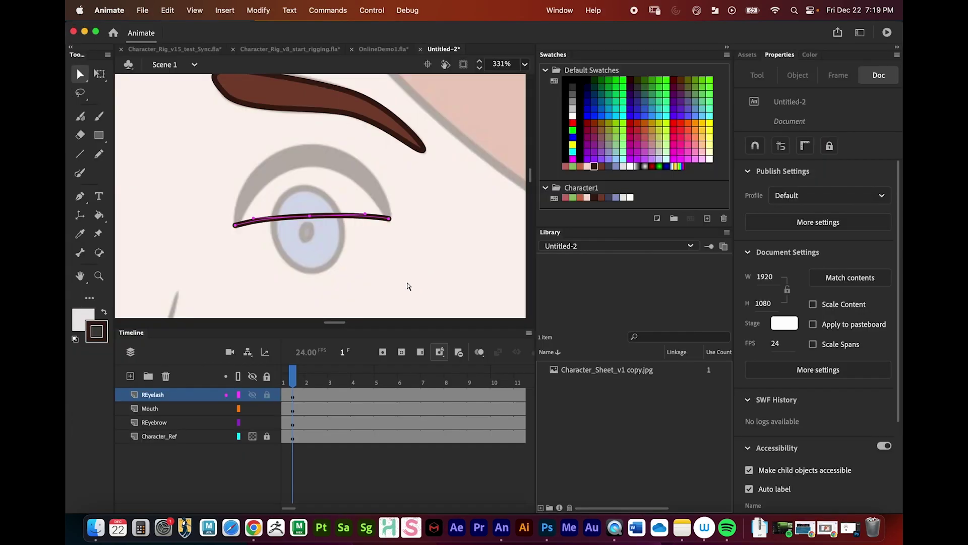
# Back in Animate, delete the test curve and redraw the lash line with a three-point Pen curve along the reference eyelash
pyautogui.press('Delete')
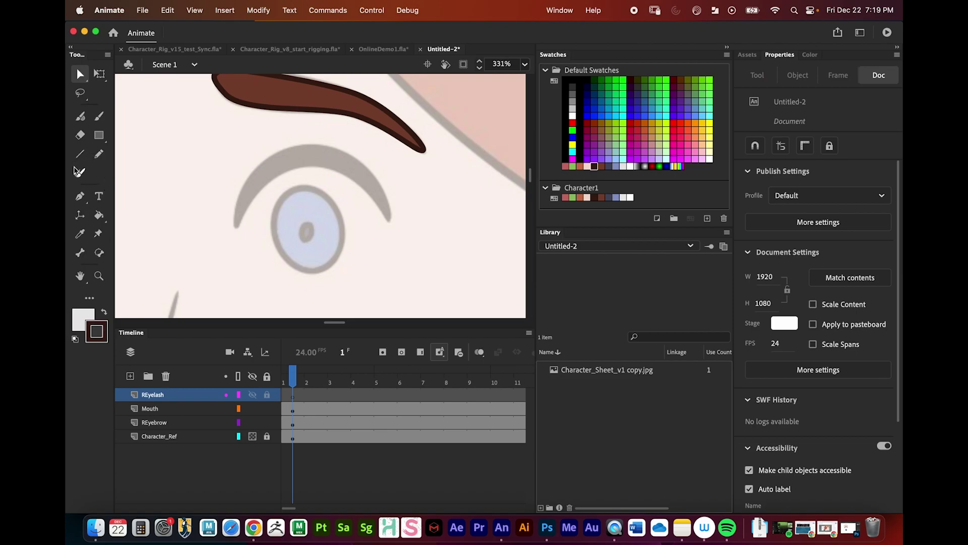
pyautogui.click(80, 196)
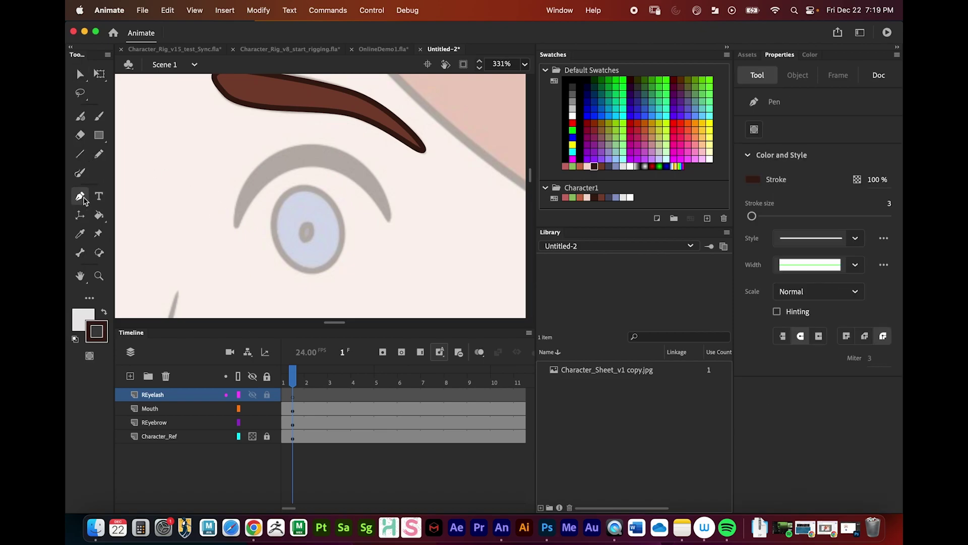
pyautogui.click(235, 225)
pyautogui.moveTo(309, 154); pyautogui.dragTo(379, 158)
pyautogui.click(389, 219)
# Continue the path from the lash's outer corner around the eyebrow and close it at the inner corner as an eyelid shape
pyautogui.moveTo(451, 194); pyautogui.dragTo(418, 227)
pyautogui.moveTo(462, 177); pyautogui.dragTo(442, 128)
pyautogui.moveTo(341, 127); pyautogui.dragTo(413, 145)
pyautogui.moveTo(346, 86); pyautogui.dragTo(272, 107)
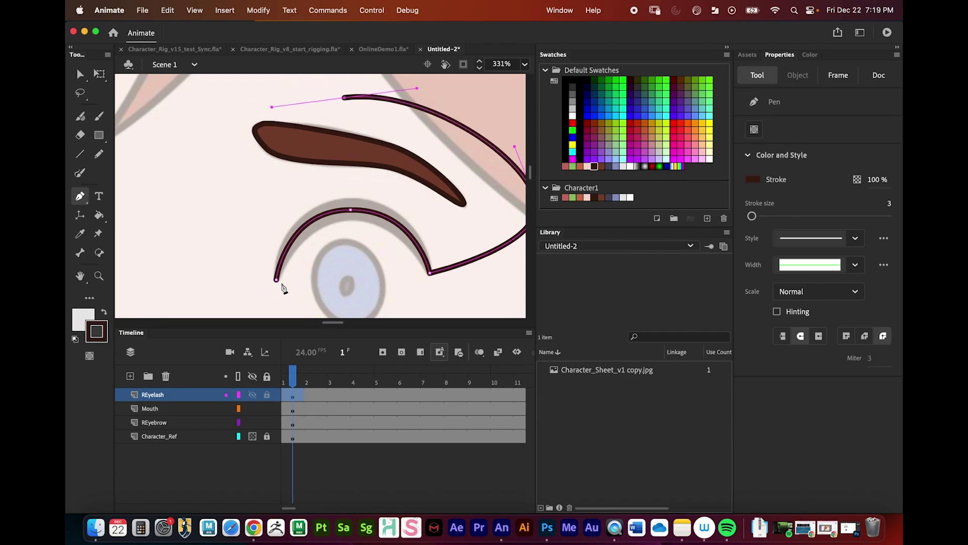
pyautogui.moveTo(204, 206); pyautogui.dragTo(206, 249)
pyautogui.moveTo(362, 188); pyautogui.dragTo(326, 177)
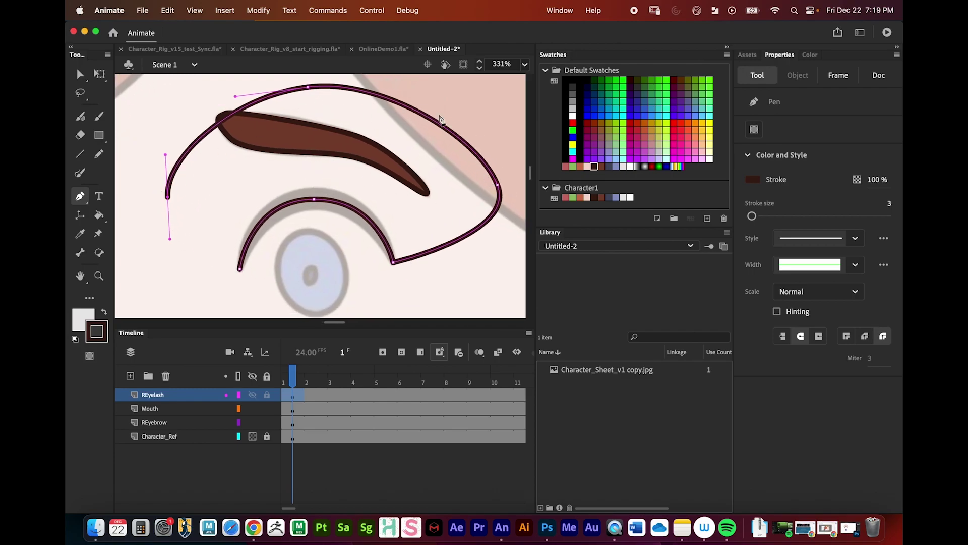
pyautogui.click(240, 269)
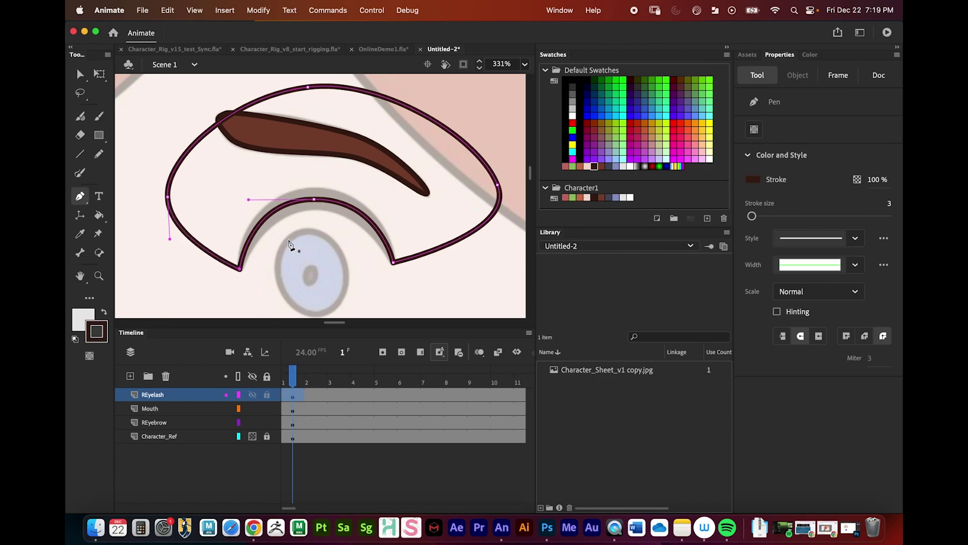
pyautogui.press('v')
pyautogui.click(215, 294)
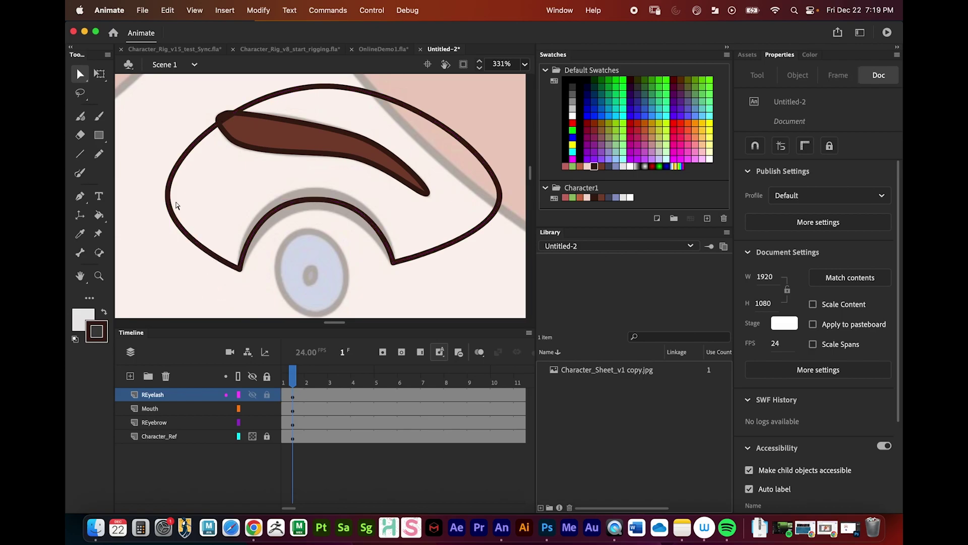
# Fill the closed eyelid shape with the light pink skin colour from the Character1 swatches using the Paint Bucket
pyautogui.moveTo(80, 76); pyautogui.dragTo(120, 75)
pyautogui.click(184, 234)
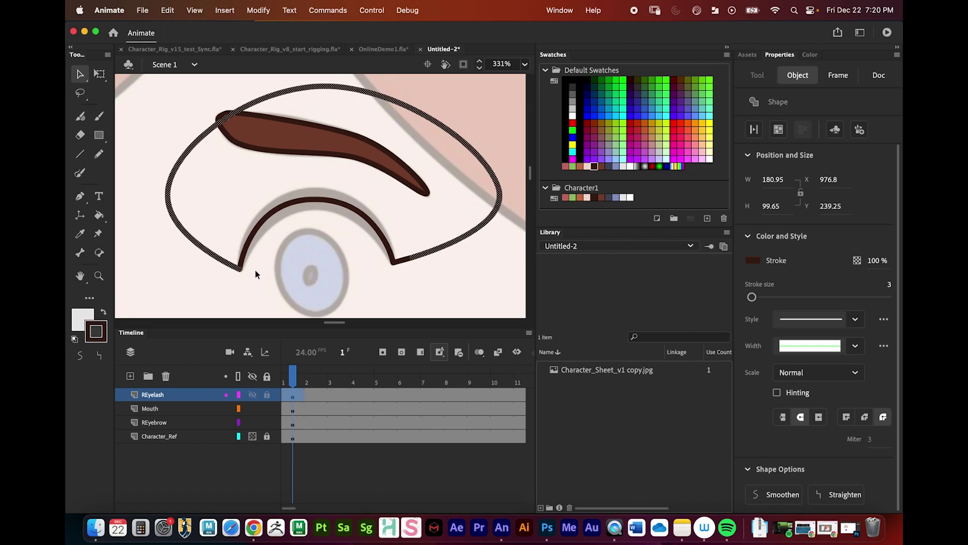
pyautogui.click(193, 274)
pyautogui.moveTo(99, 215); pyautogui.dragTo(126, 223)
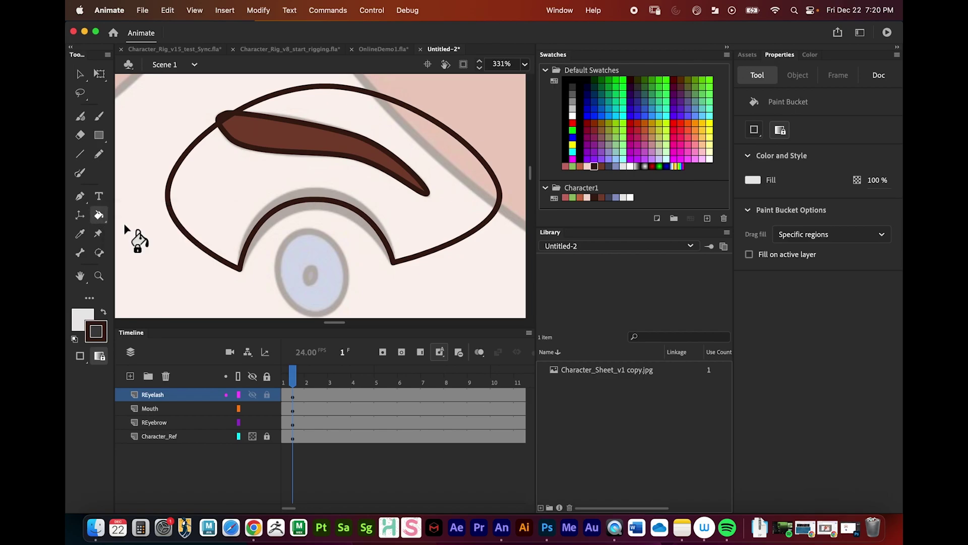
pyautogui.click(586, 198)
pyautogui.click(104, 314)
pyautogui.click(593, 197)
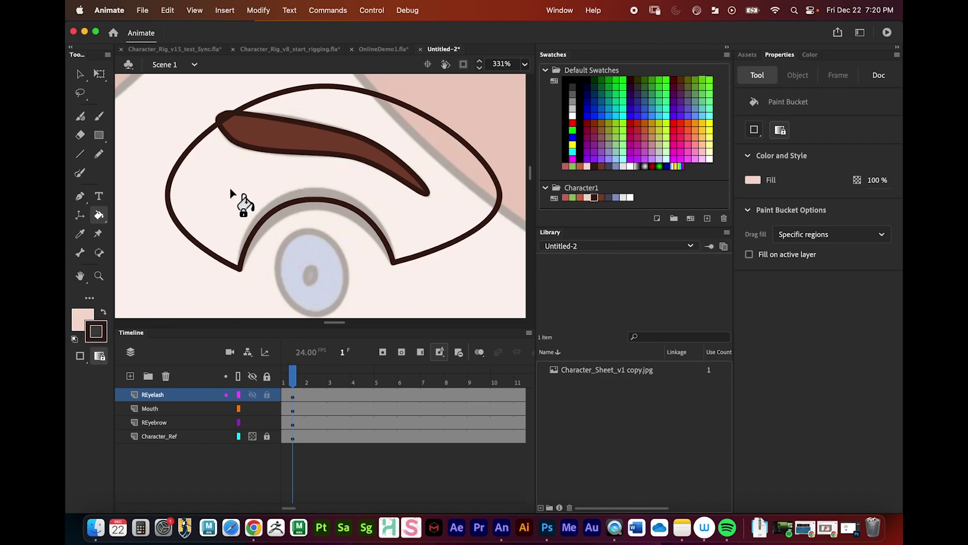
pyautogui.click(587, 198)
pyautogui.click(244, 171)
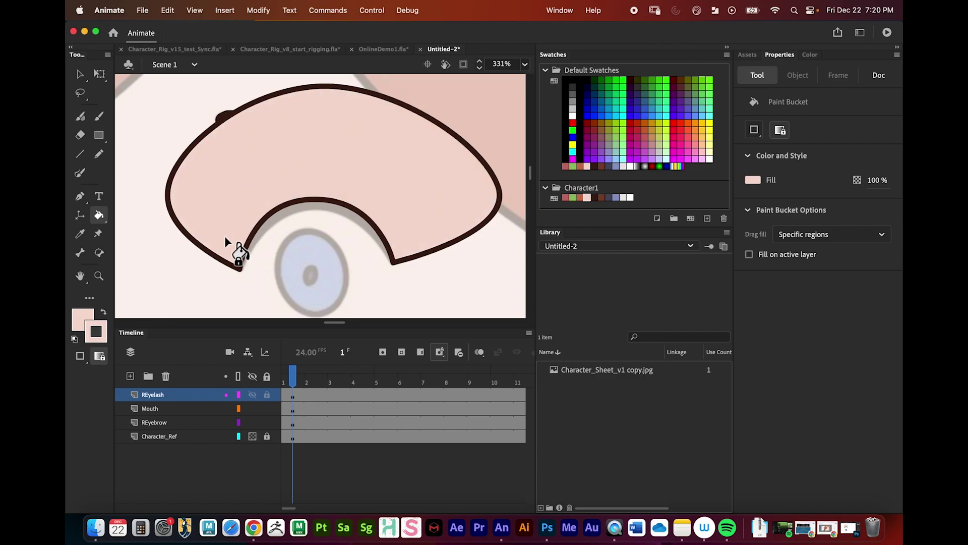
# Delete the eyelid's outer outline and the short stroke beyond the lash's outer corner, keeping the fill and the lash stroke
pyautogui.press('v')
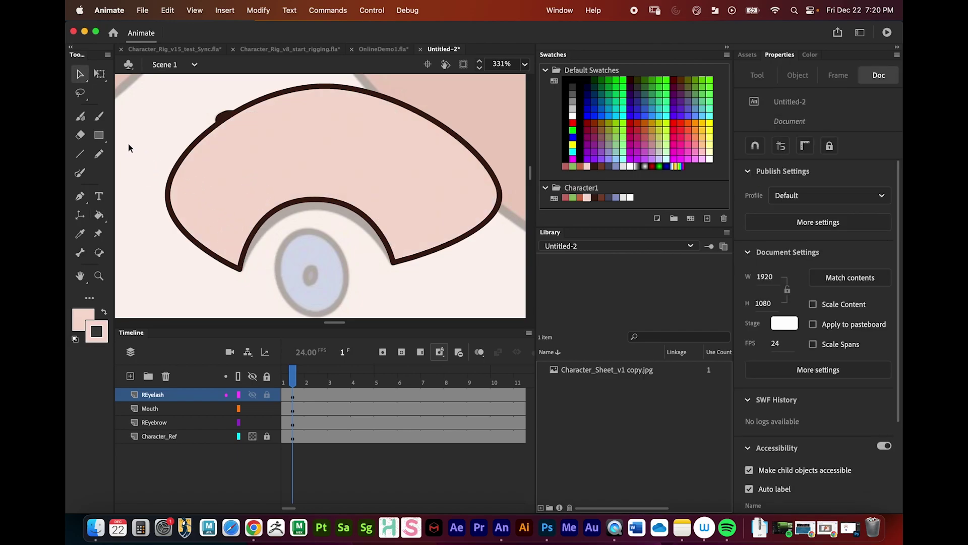
pyautogui.click(170, 197)
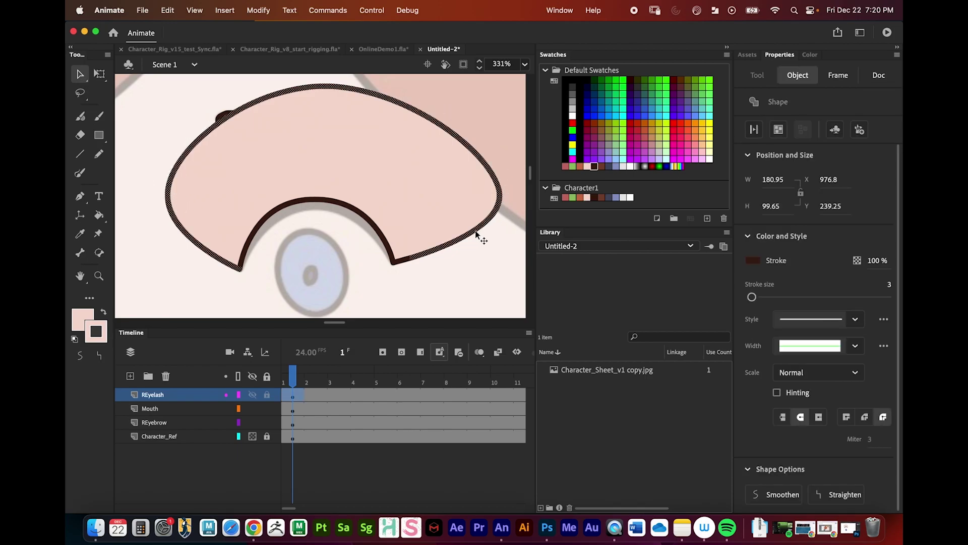
pyautogui.press('Delete')
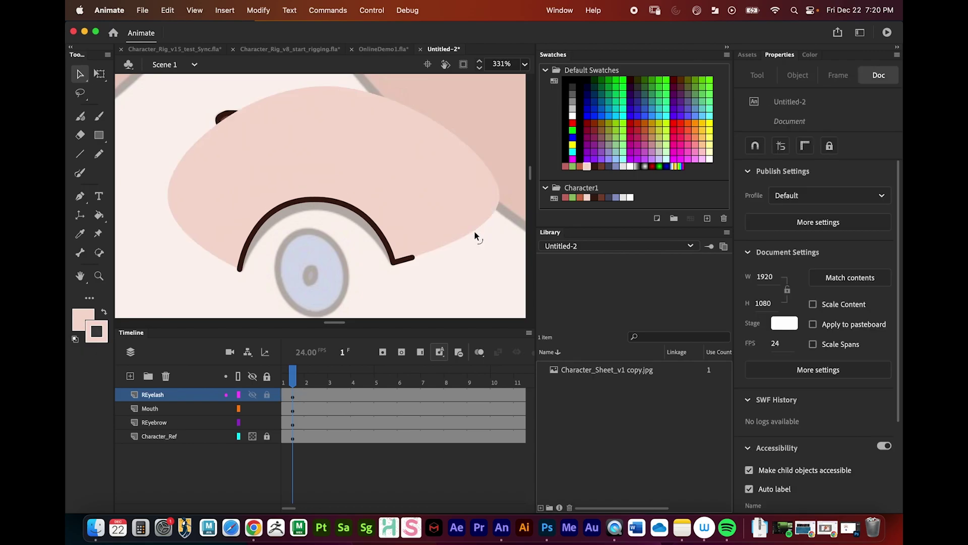
pyautogui.click(412, 260)
pyautogui.press('Delete')
# Try pulling the lash line's middle point down over the eye to close the eyelid, and undo it
pyautogui.click(313, 204)
pyautogui.moveTo(315, 200); pyautogui.dragTo(320, 273)
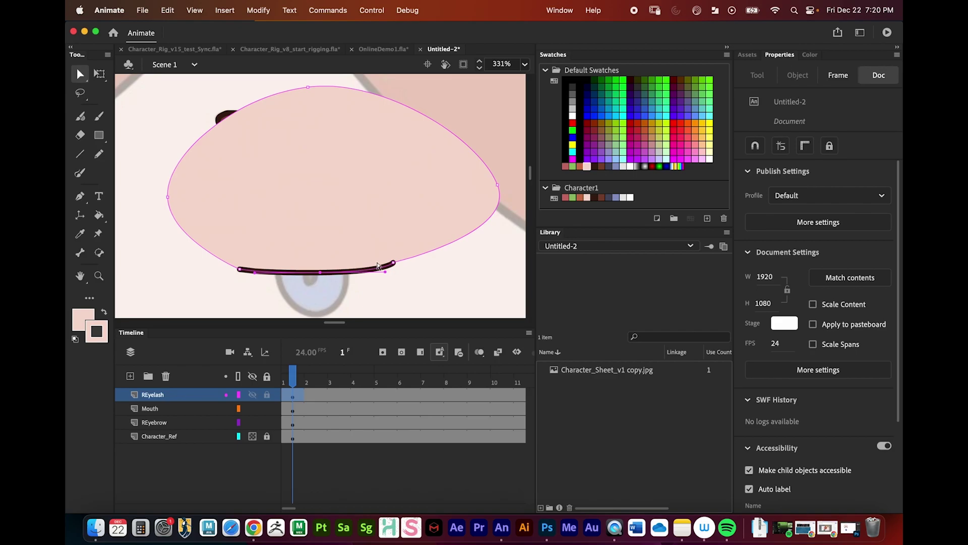
pyautogui.press('super+z')
pyautogui.click(371, 296)
# Hide the REyelash layer to compare the lash with the reference drawing, and show the layer again
pyautogui.moveTo(339, 251); pyautogui.dragTo(339, 224)
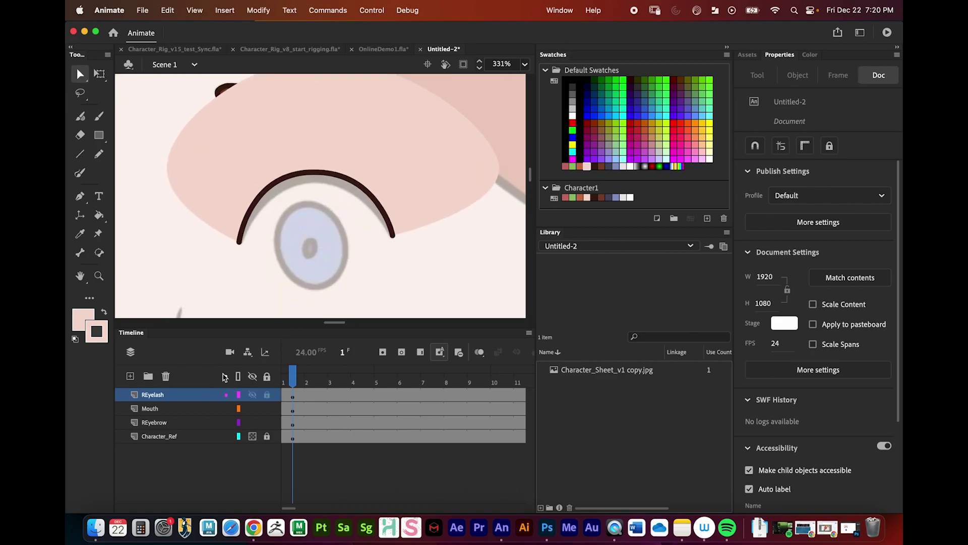
pyautogui.click(253, 395)
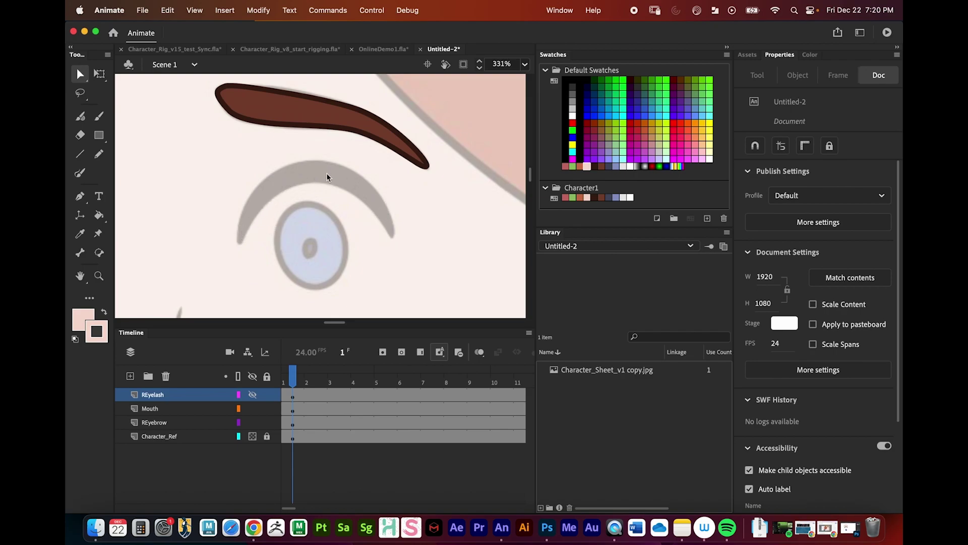
pyautogui.click(253, 394)
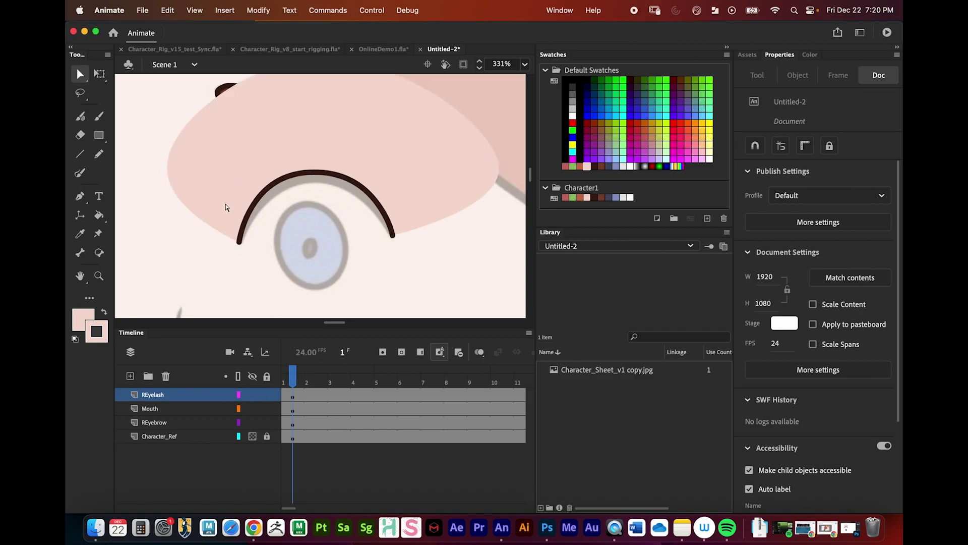
# Select the lash stroke and increase its stroke size to 14
pyautogui.click(81, 79)
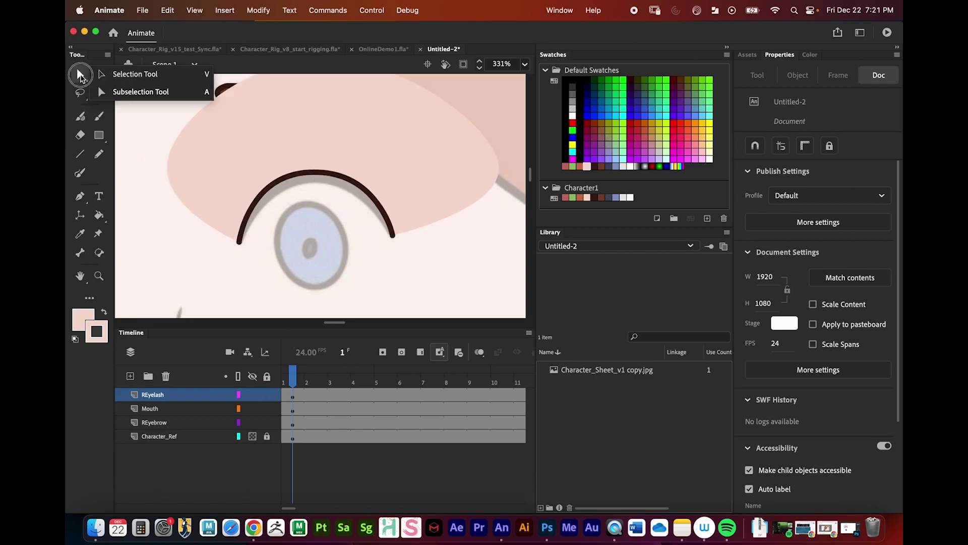
pyautogui.click(126, 90)
pyautogui.click(279, 180)
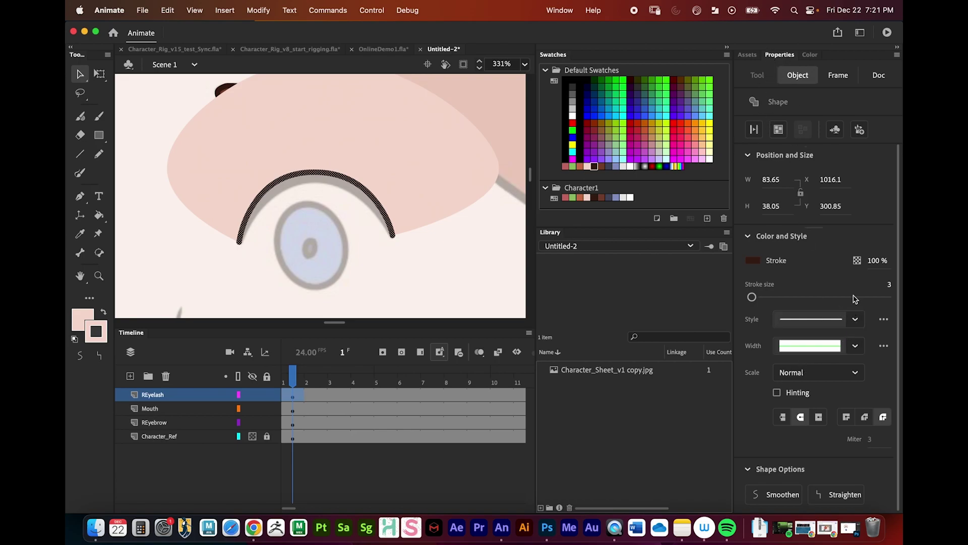
pyautogui.moveTo(761, 299); pyautogui.dragTo(759, 297)
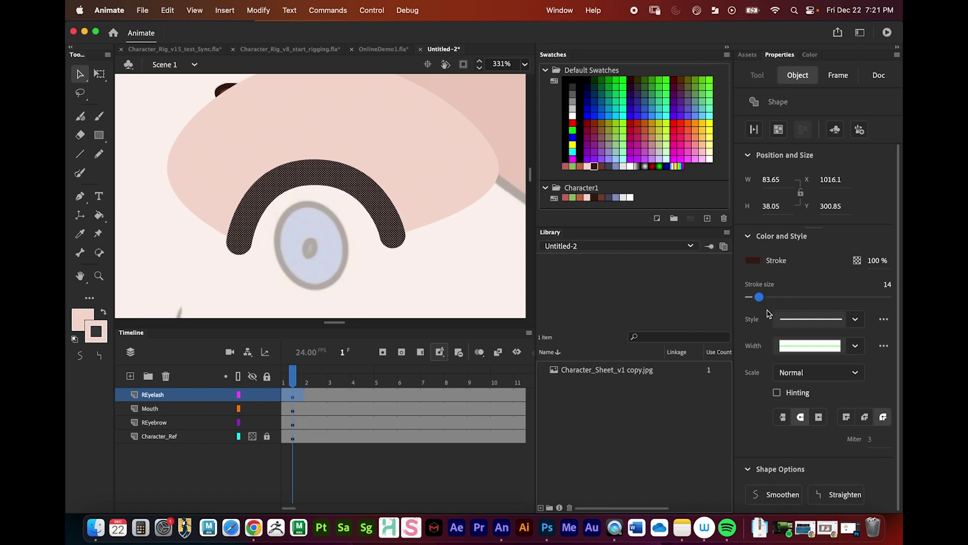
pyautogui.press('super+z')
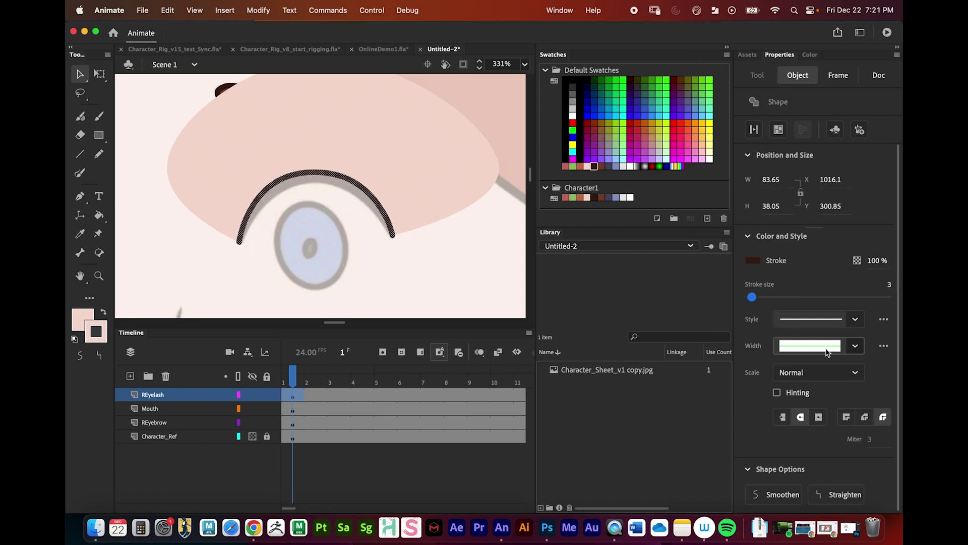
pyautogui.click(859, 324)
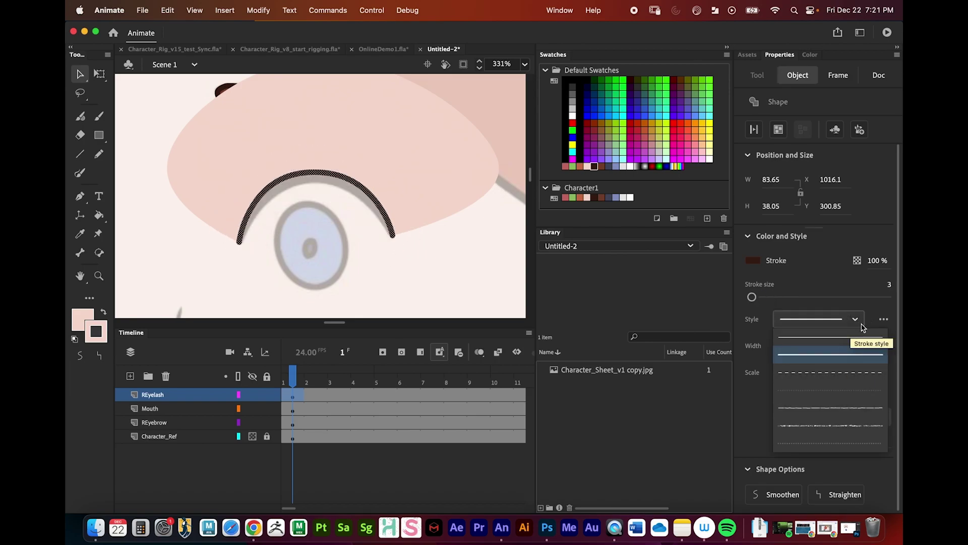
pyautogui.click(862, 298)
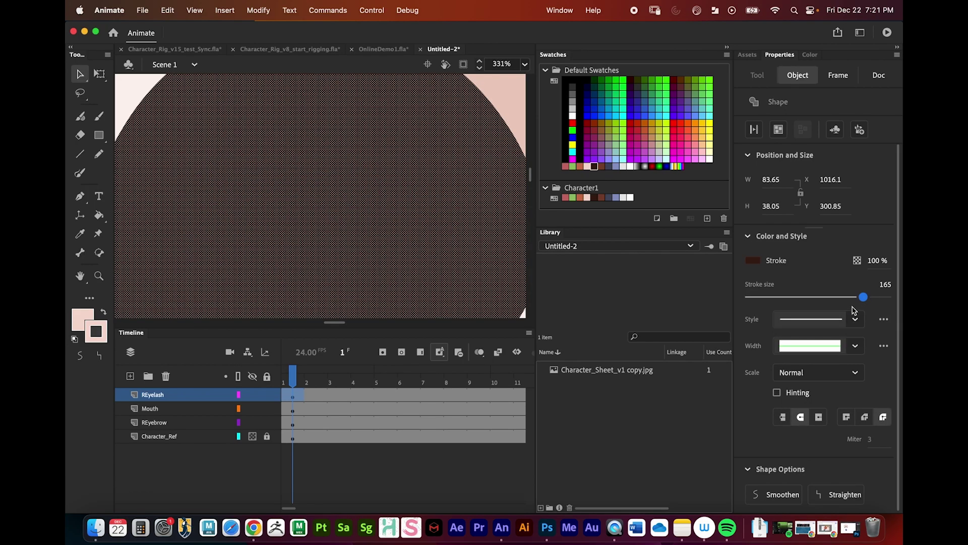
pyautogui.press('super+z')
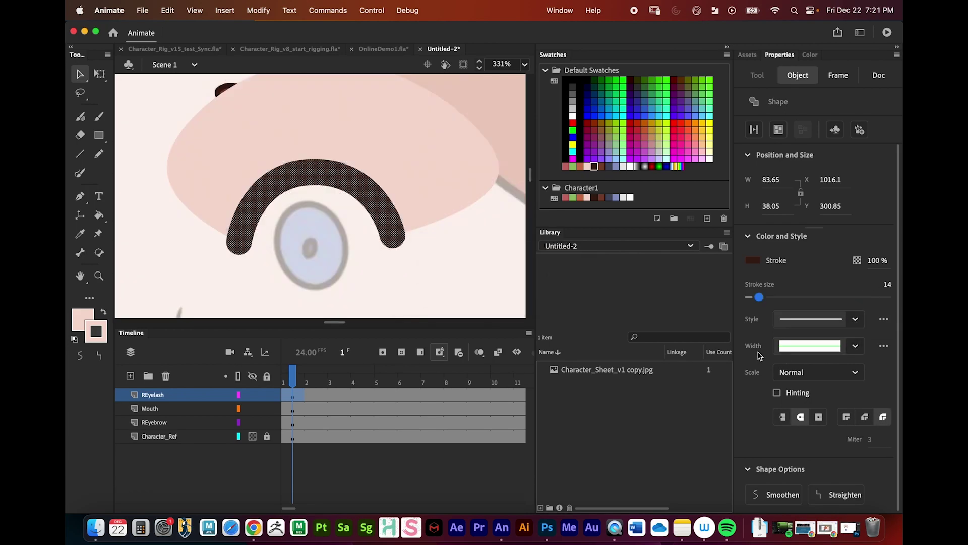
# Give the lash stroke the one-sided dome-shaped width profile with tapered ends, and set its stroke size to 20
pyautogui.click(856, 346)
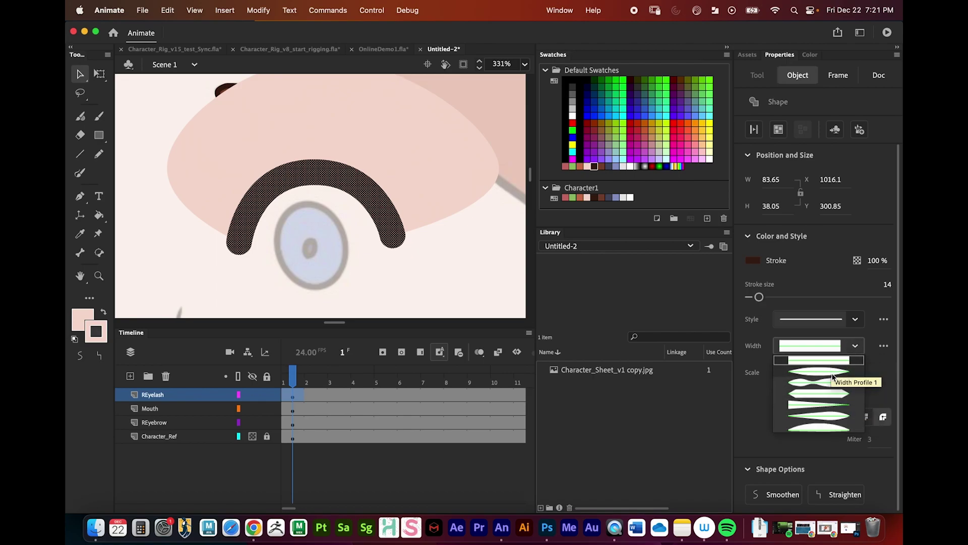
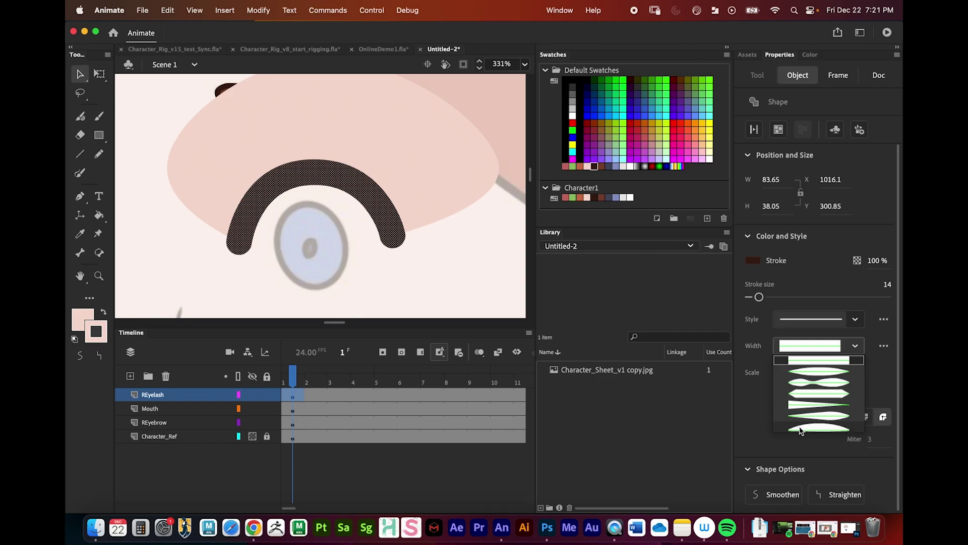
pyautogui.click(801, 428)
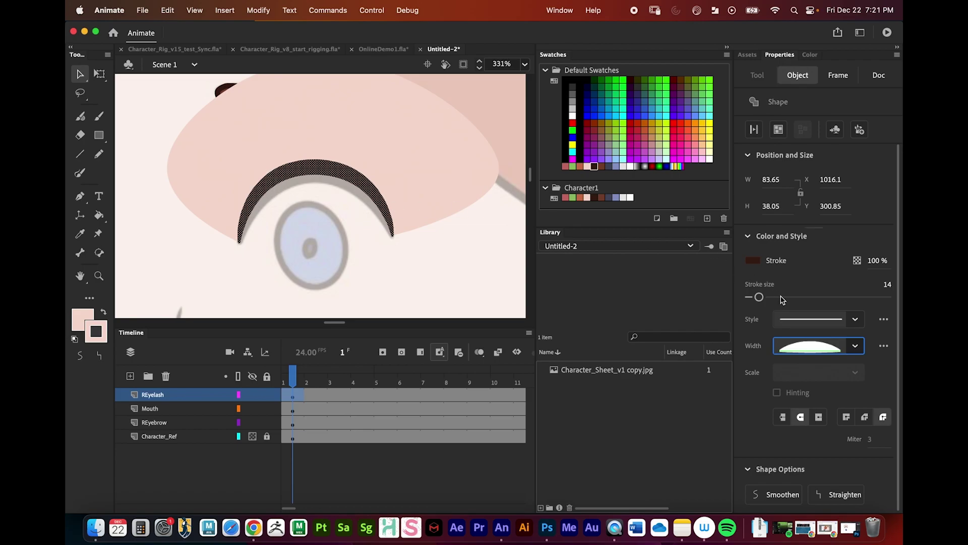
pyautogui.moveTo(759, 297); pyautogui.dragTo(765, 298)
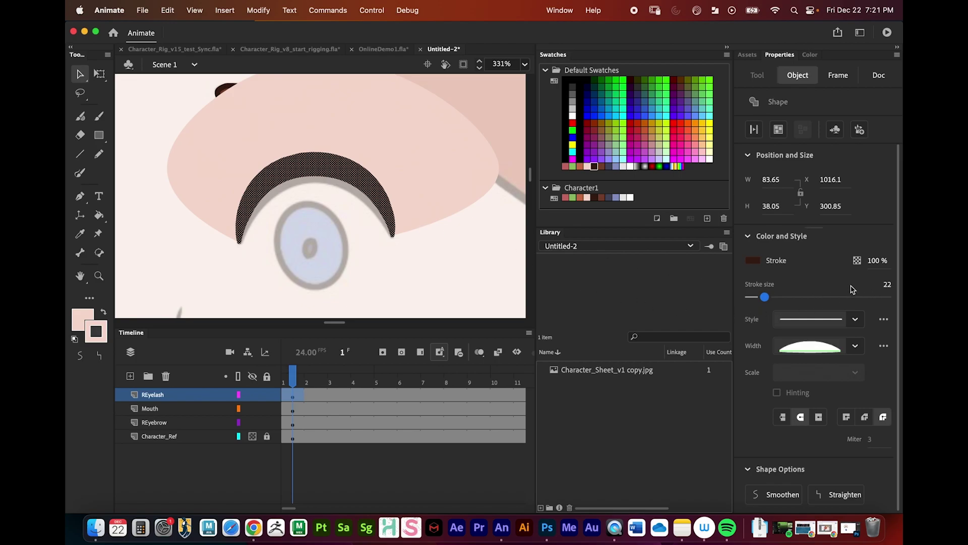
pyautogui.click(888, 285)
pyautogui.write('20')
pyautogui.press('Return')
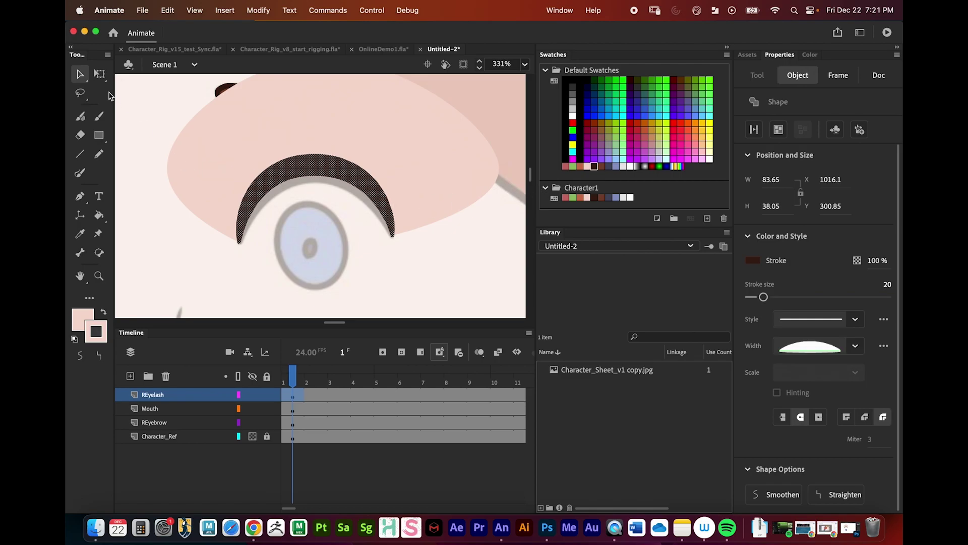
# Lower the lash's middle anchor slightly with the Subselection tool and adjust its curve handles to fit the reference lash line
pyautogui.click(83, 76)
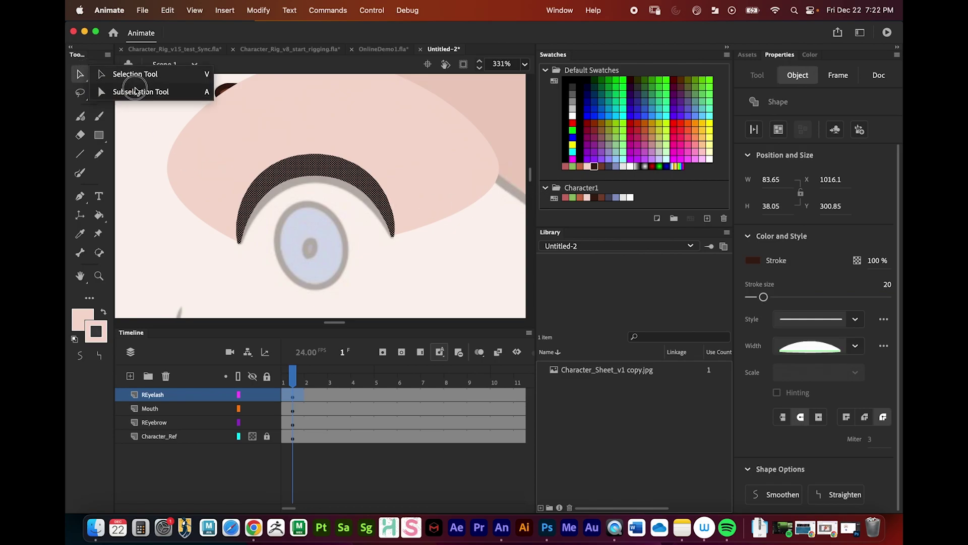
pyautogui.click(134, 88)
pyautogui.click(307, 180)
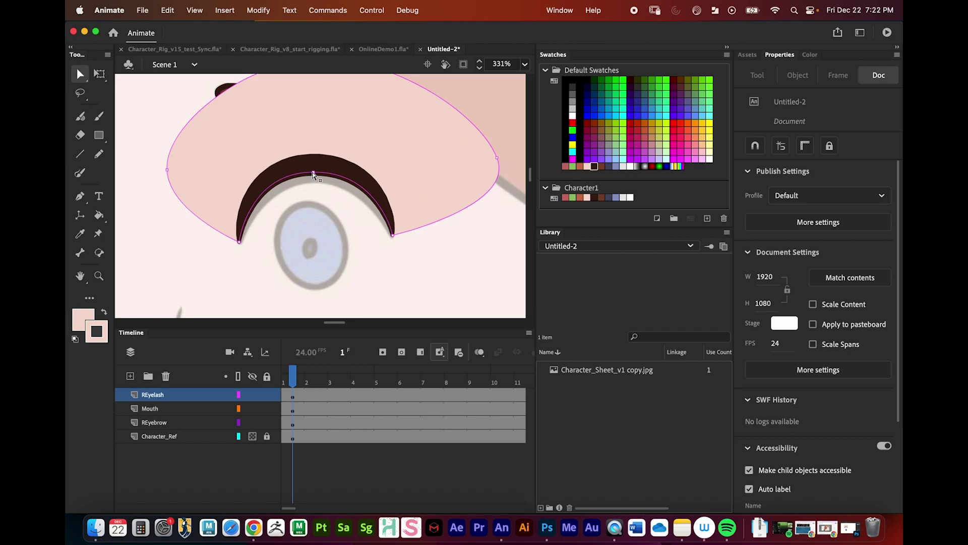
pyautogui.click(313, 173)
pyautogui.moveTo(314, 173); pyautogui.dragTo(313, 178)
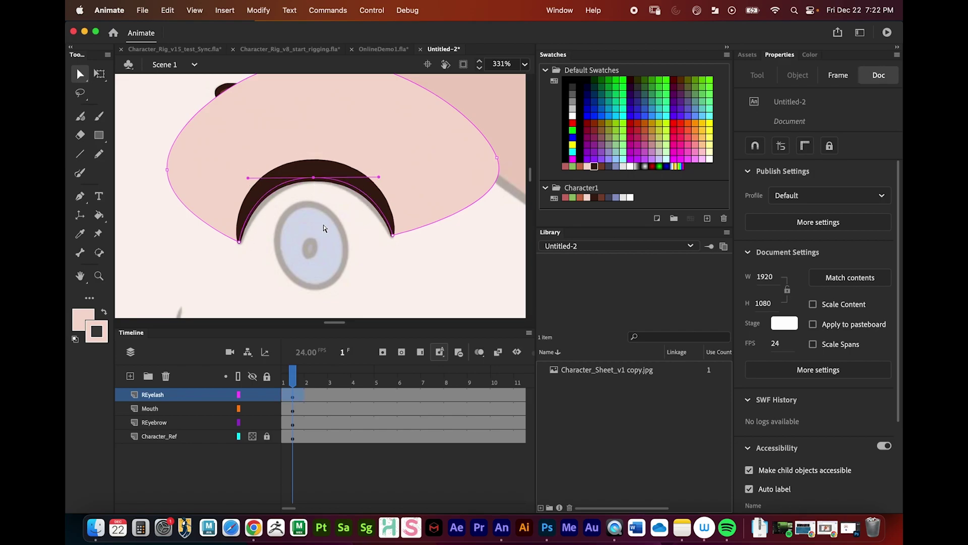
pyautogui.moveTo(379, 177); pyautogui.dragTo(374, 174)
pyautogui.moveTo(248, 180); pyautogui.dragTo(253, 179)
pyautogui.click(296, 179)
pyautogui.click(314, 179)
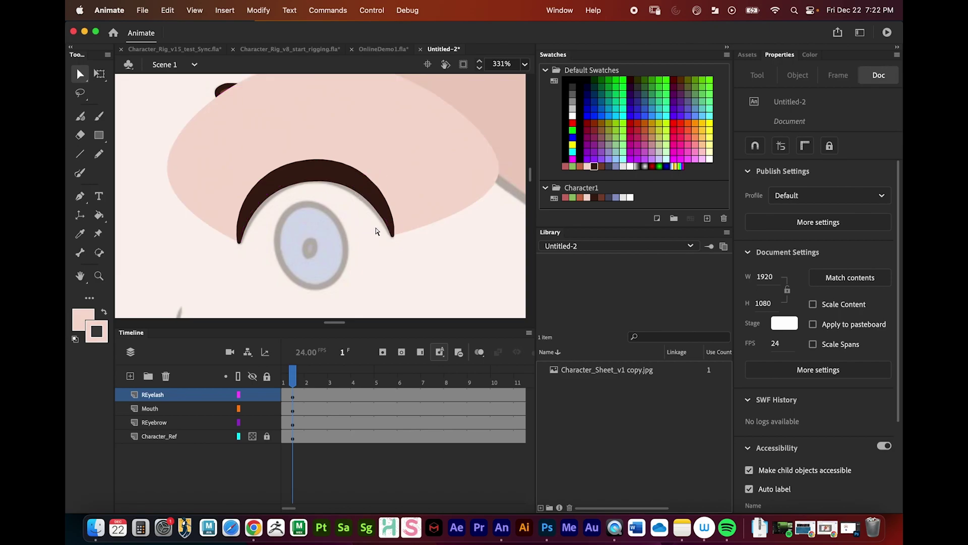
# Test closing the eyelid by pulling the tapered lash's middle anchor down to the bottom of the iris, and undo it
pyautogui.press('z')
pyautogui.keyDown('alt'); pyautogui.click(359, 207); pyautogui.keyUp('alt')
pyautogui.keyDown('alt'); pyautogui.click(358, 211); pyautogui.keyUp('alt')
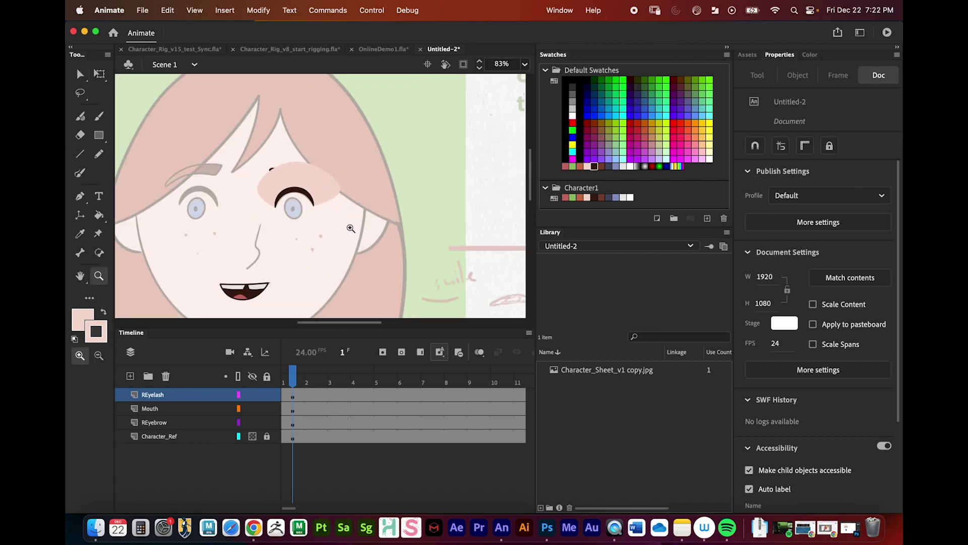
pyautogui.moveTo(341, 193); pyautogui.dragTo(369, 188)
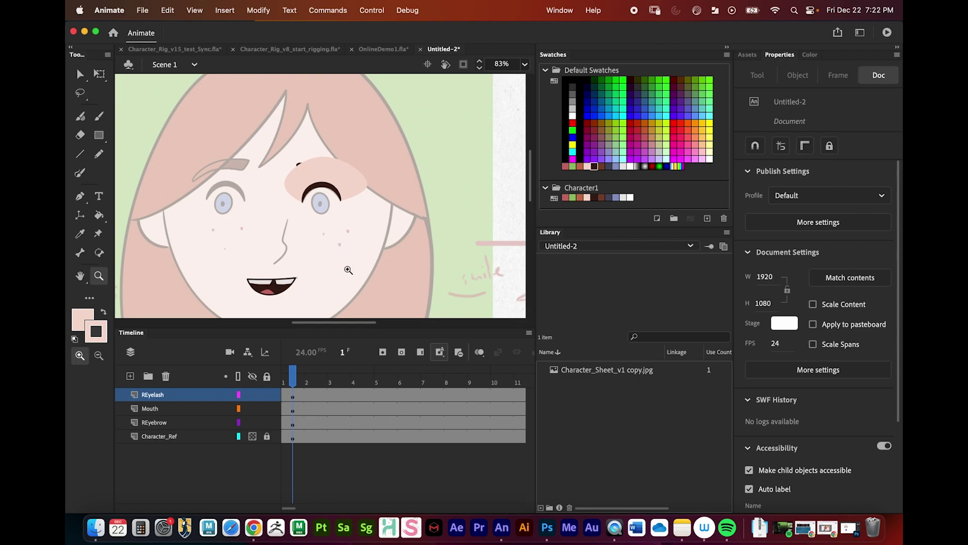
pyautogui.click(331, 204)
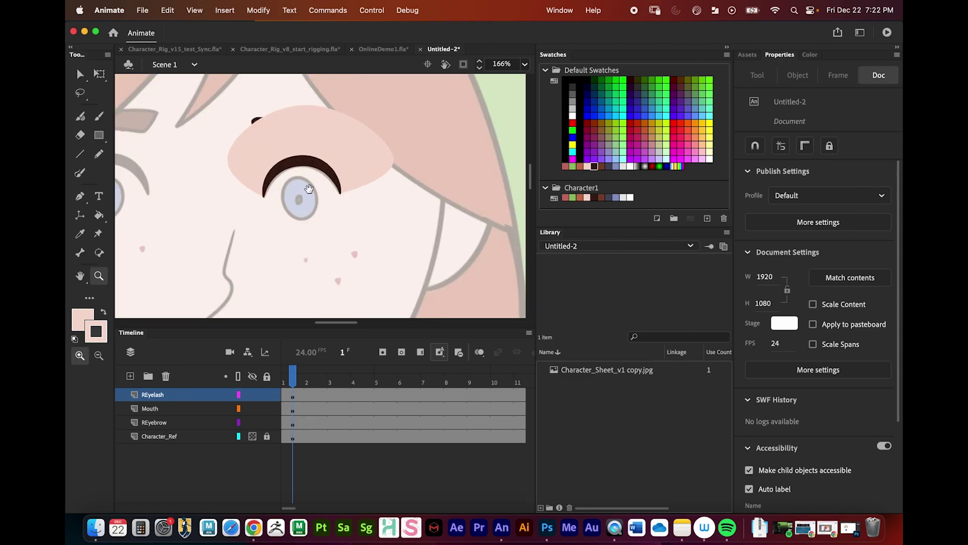
pyautogui.moveTo(309, 189); pyautogui.dragTo(328, 217)
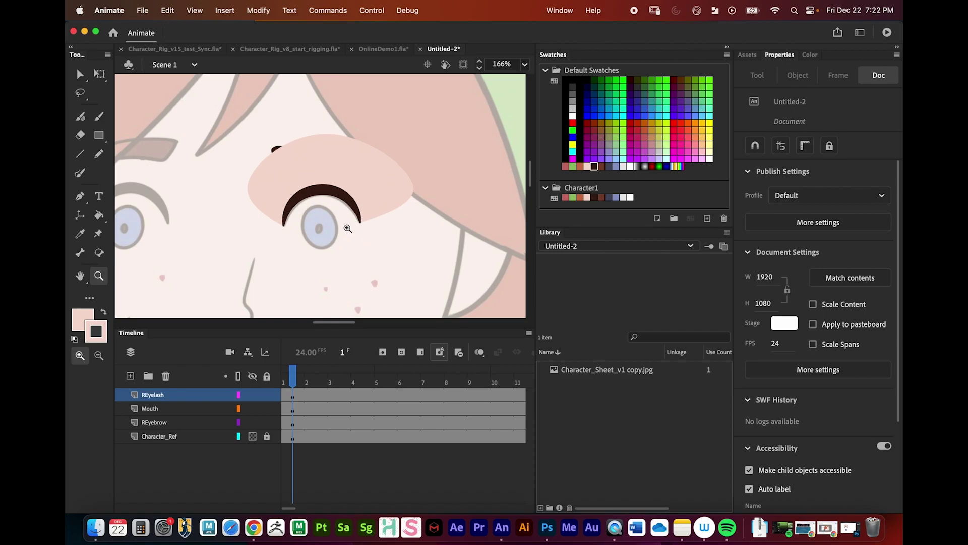
pyautogui.press('a')
pyautogui.click(324, 195)
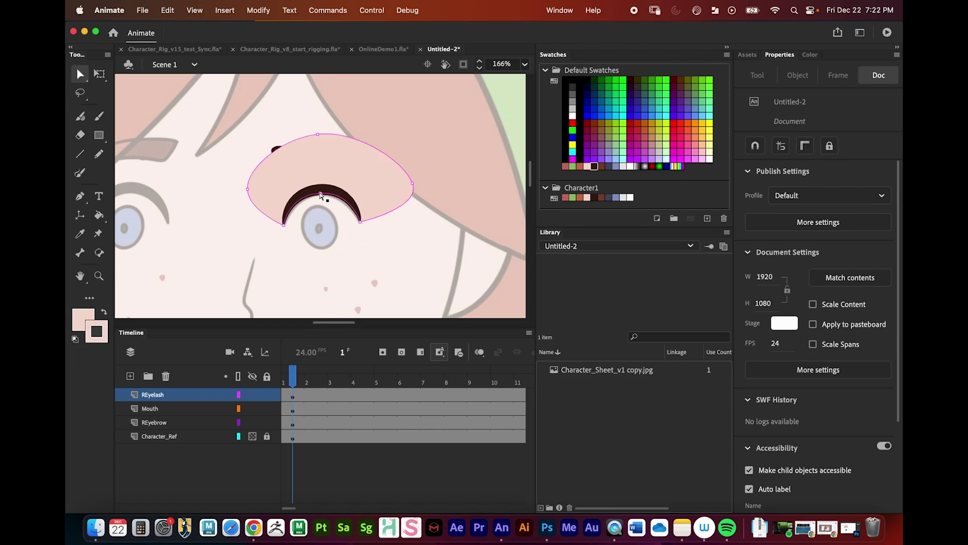
pyautogui.moveTo(321, 195); pyautogui.dragTo(324, 242)
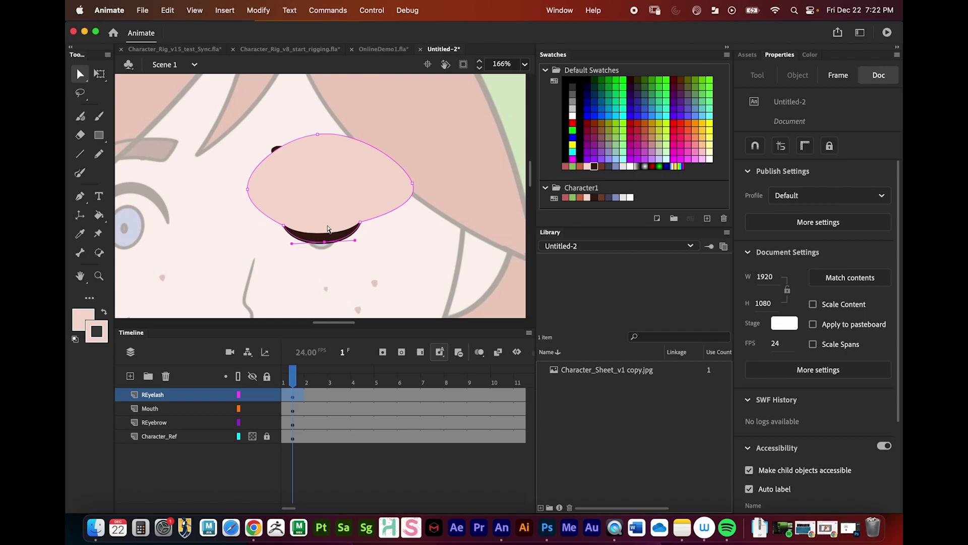
pyautogui.press('super+z')
pyautogui.click(415, 466)
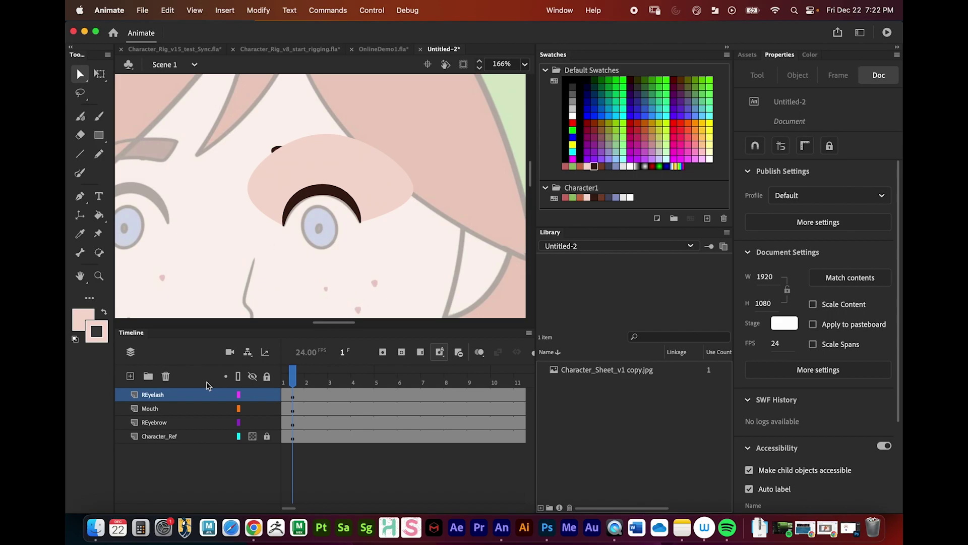
# Add a new layer above REyelash and name it Eye
pyautogui.click(130, 376)
pyautogui.doubleClick(155, 394)
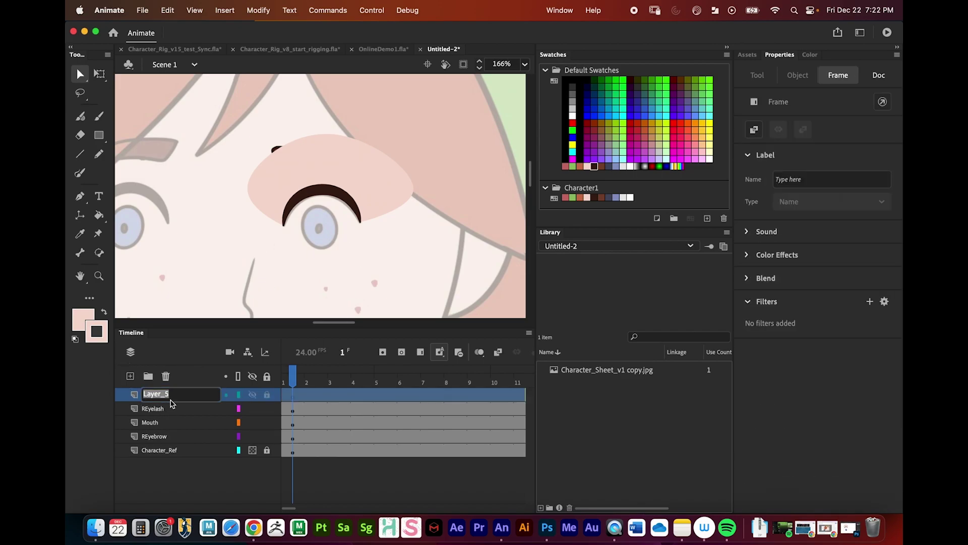
pyautogui.write('EYEye')
pyautogui.press('Return')
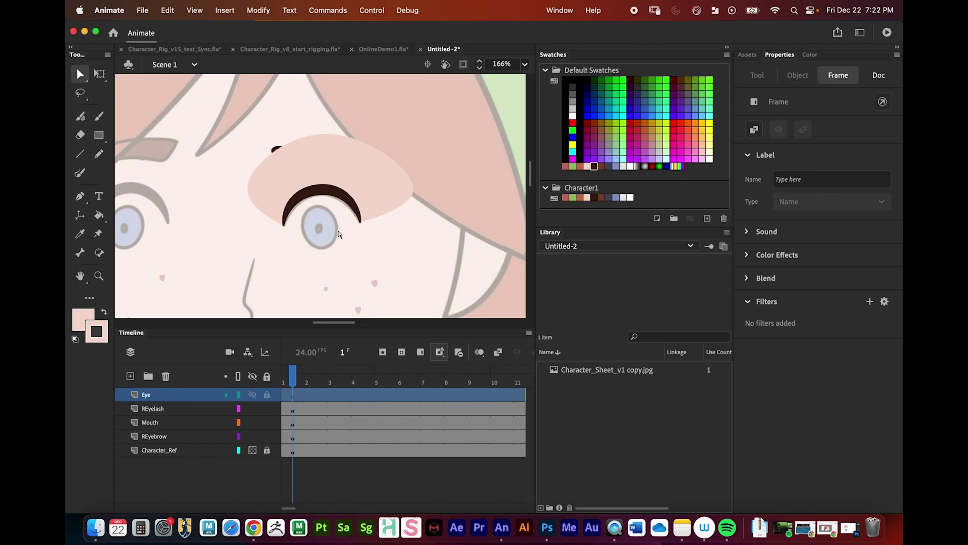
# Set the fill to the light periwinkle blue and the stroke to the dark slate blue from the Character1 swatches
pyautogui.moveTo(383, 235); pyautogui.dragTo(358, 232)
pyautogui.press('z')
pyautogui.click(298, 228)
pyautogui.moveTo(346, 189); pyautogui.dragTo(346, 212)
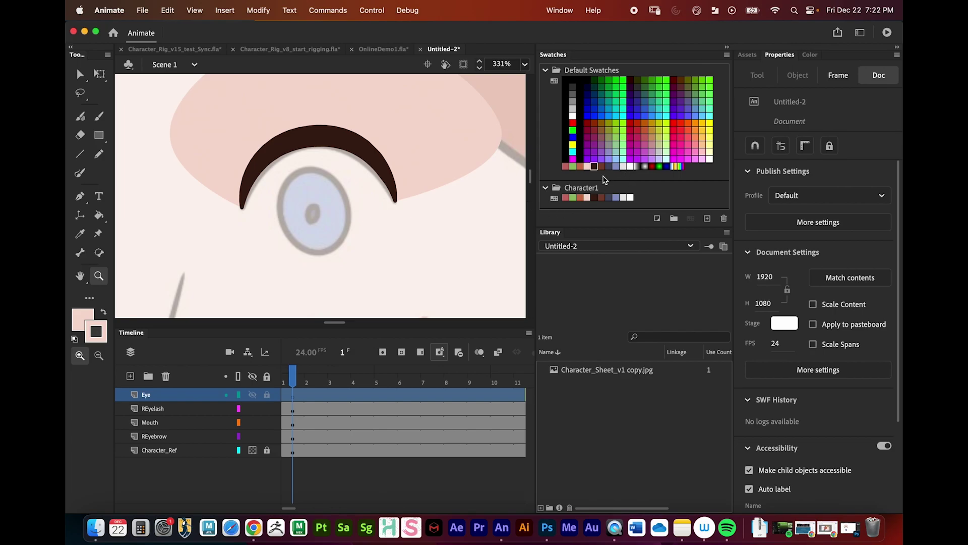
pyautogui.click(85, 321)
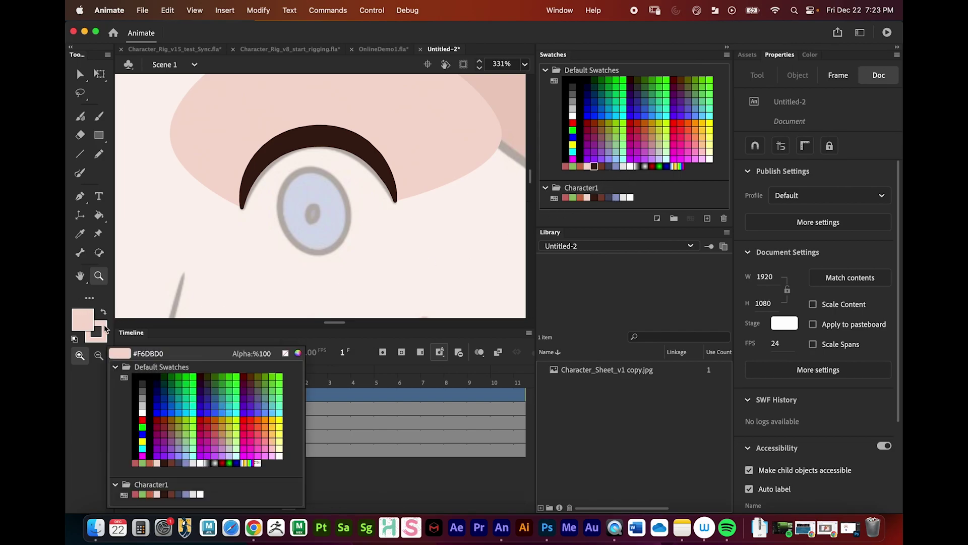
pyautogui.click(615, 198)
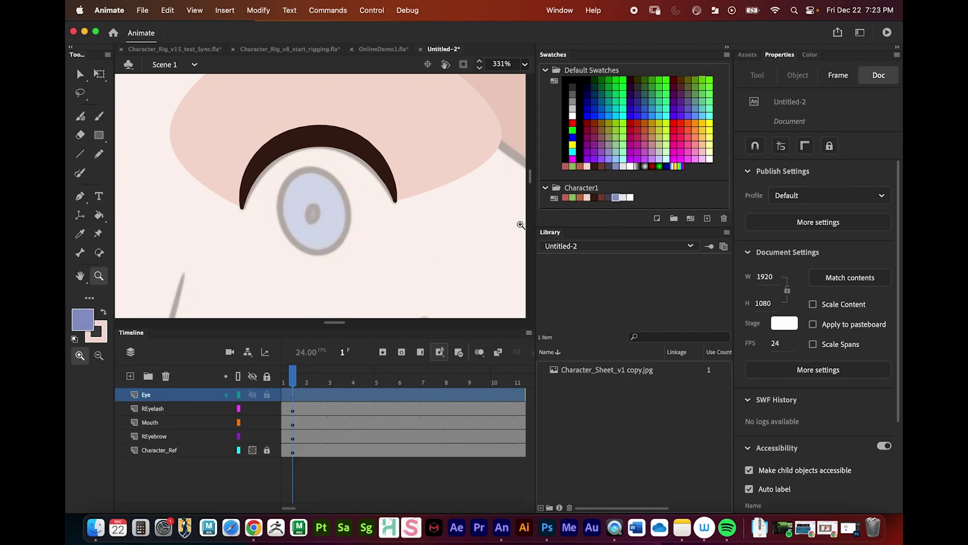
pyautogui.click(106, 332)
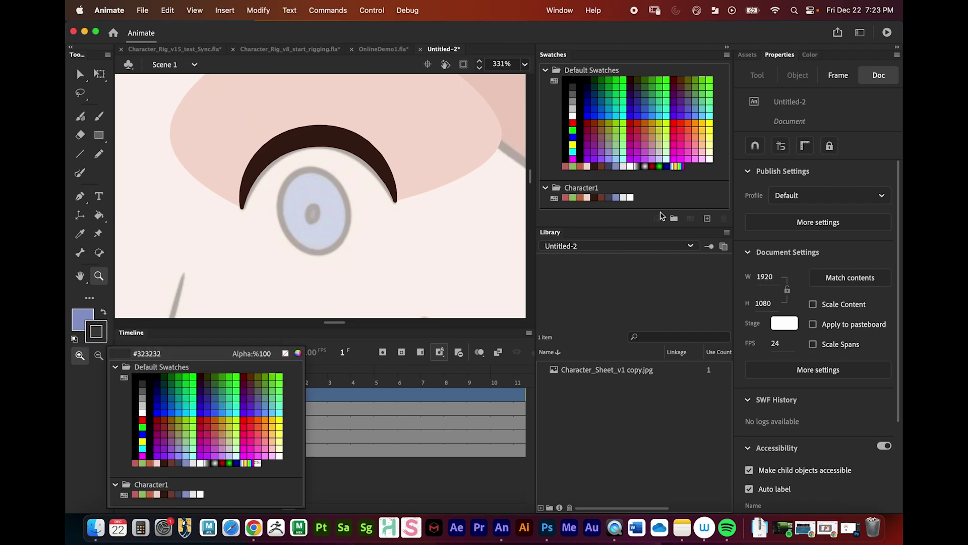
pyautogui.click(609, 198)
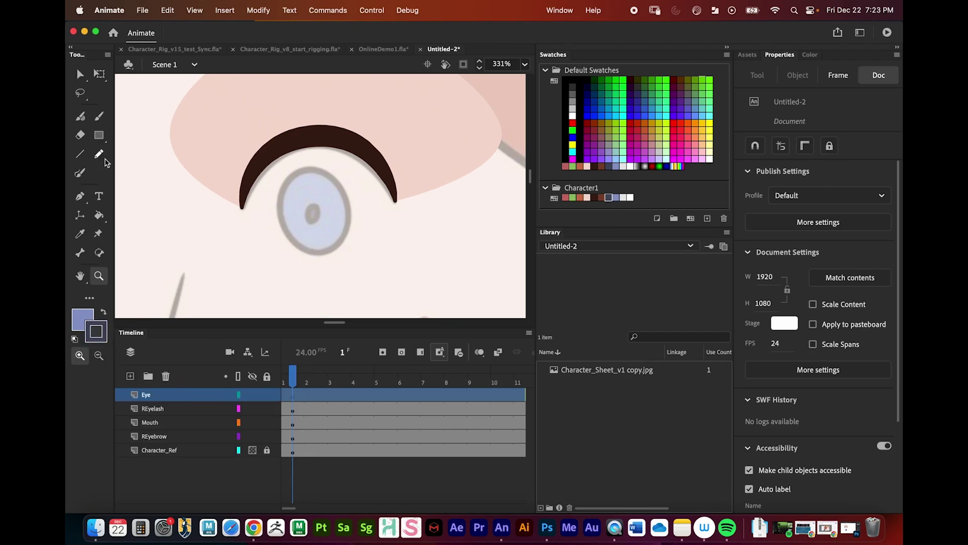
# Trace the iris outline over the reference on the Eye layer as a closed four-point curved path with the Pen tool
pyautogui.click(80, 195)
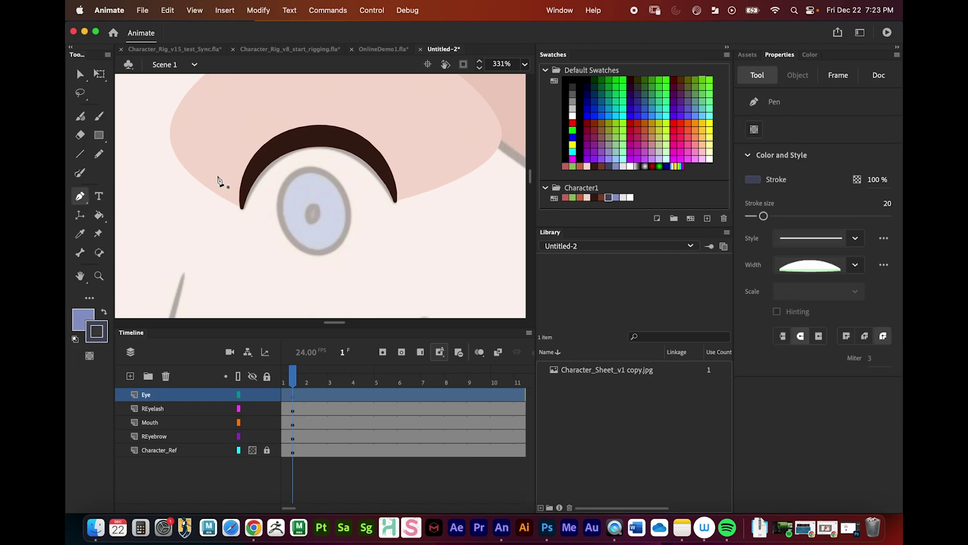
pyautogui.click(100, 136)
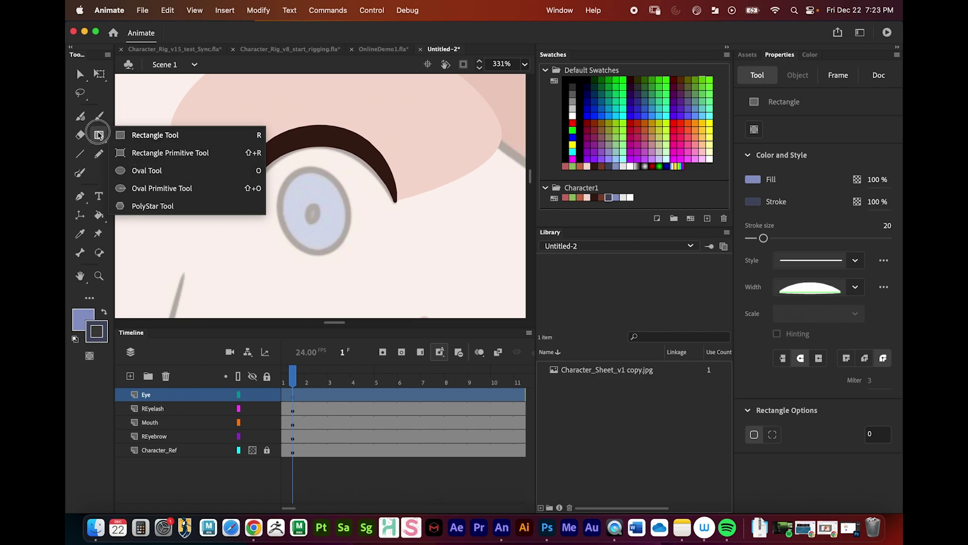
pyautogui.click(99, 136)
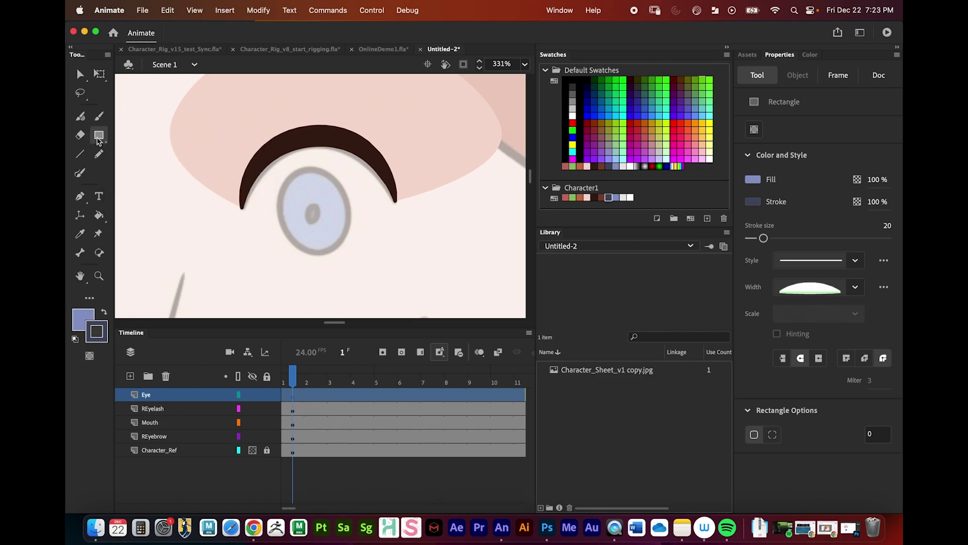
pyautogui.click(80, 196)
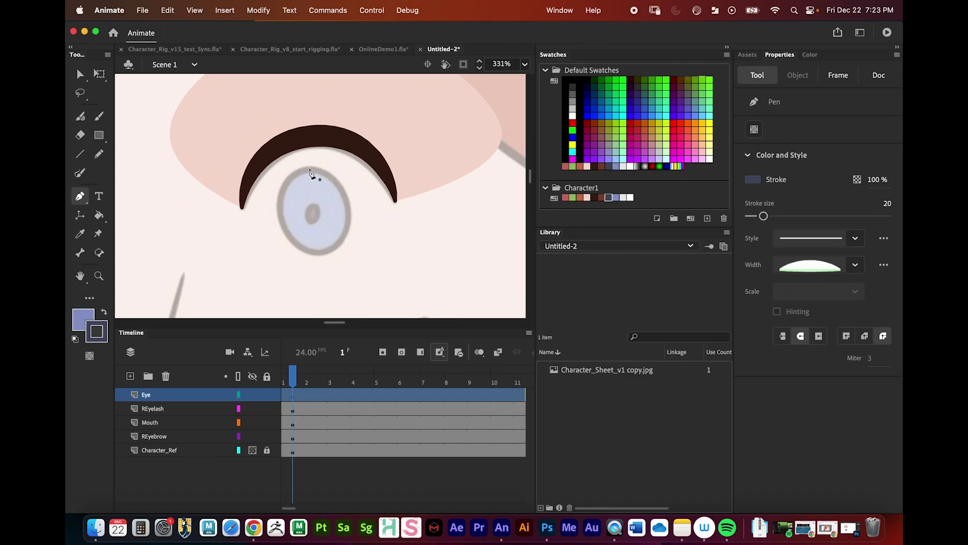
pyautogui.moveTo(303, 171); pyautogui.dragTo(334, 164)
pyautogui.moveTo(346, 201); pyautogui.dragTo(351, 222)
pyautogui.moveTo(323, 253); pyautogui.dragTo(301, 257)
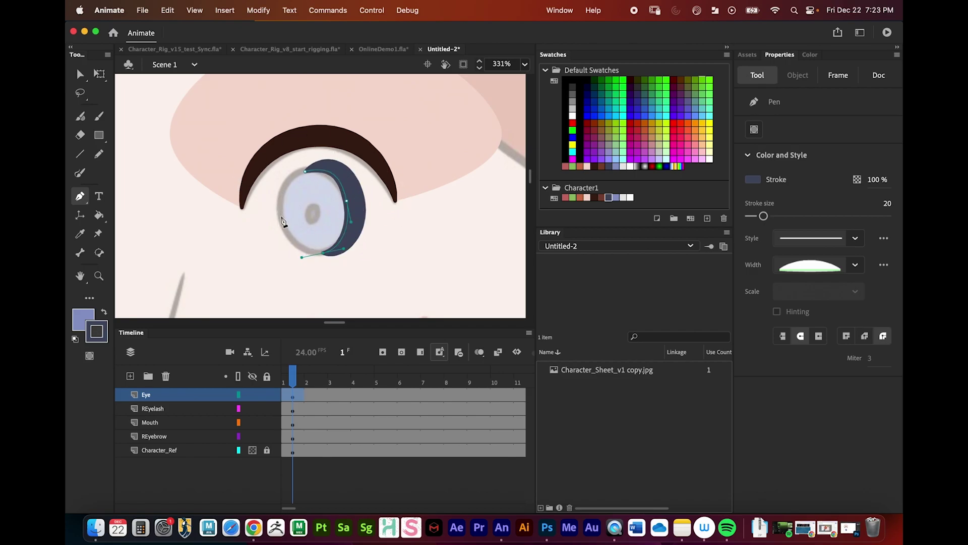
pyautogui.moveTo(281, 218); pyautogui.dragTo(334, 164)
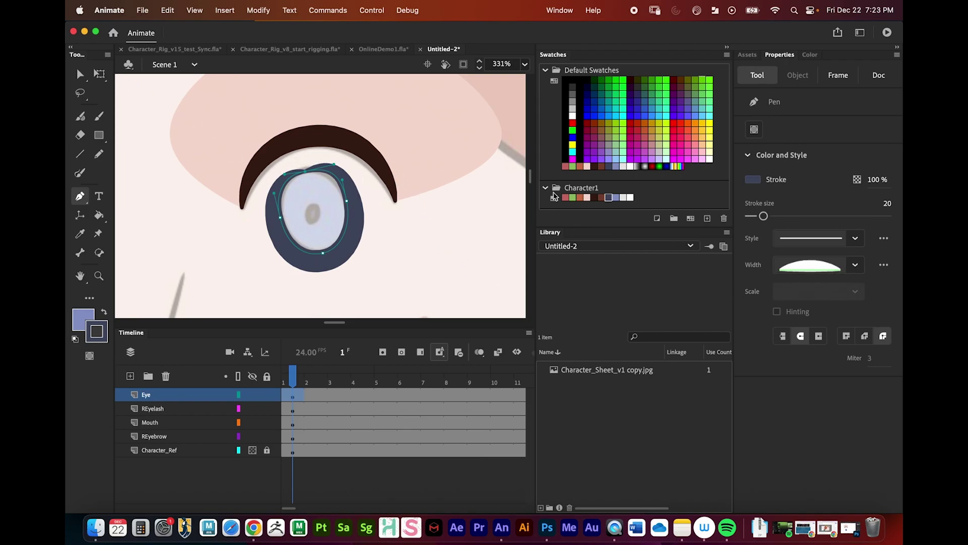
# Give the iris outline a uniform stroke width profile and set its stroke size to 3
pyautogui.click(854, 265)
pyautogui.click(841, 280)
pyautogui.click(854, 265)
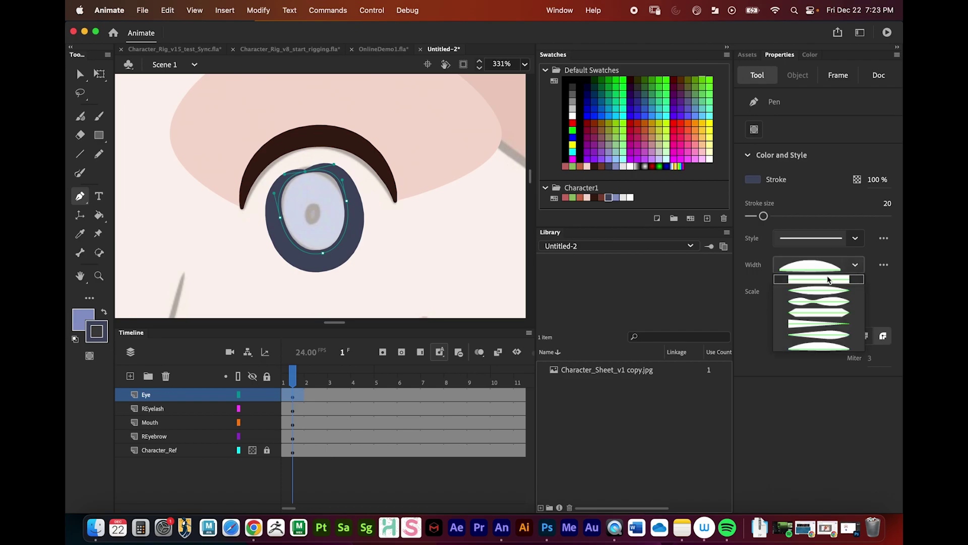
pyautogui.click(826, 280)
pyautogui.click(79, 74)
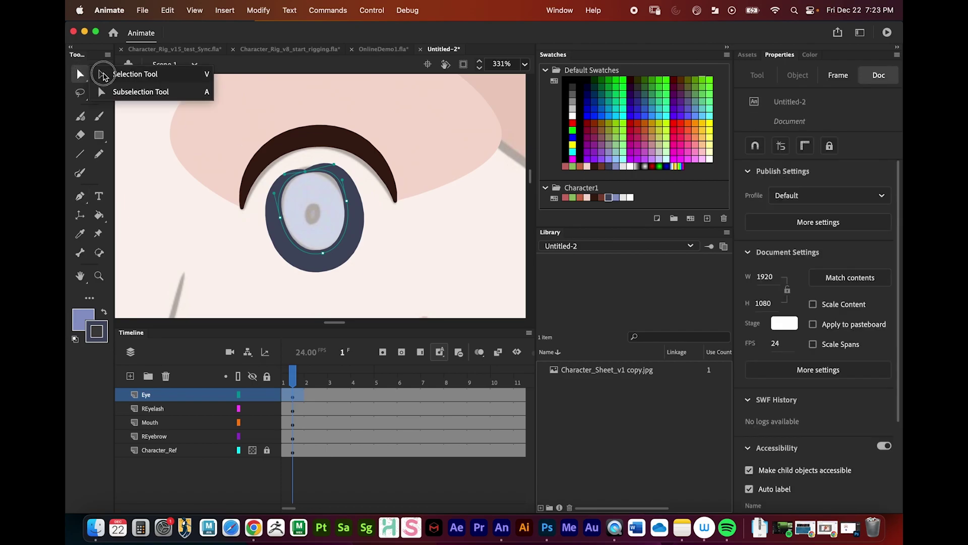
pyautogui.click(348, 211)
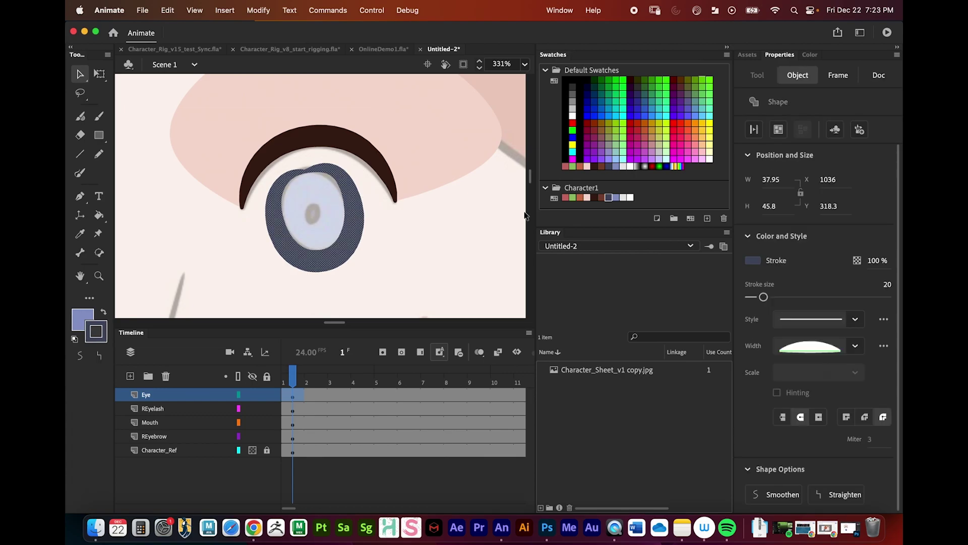
pyautogui.click(852, 346)
pyautogui.click(837, 361)
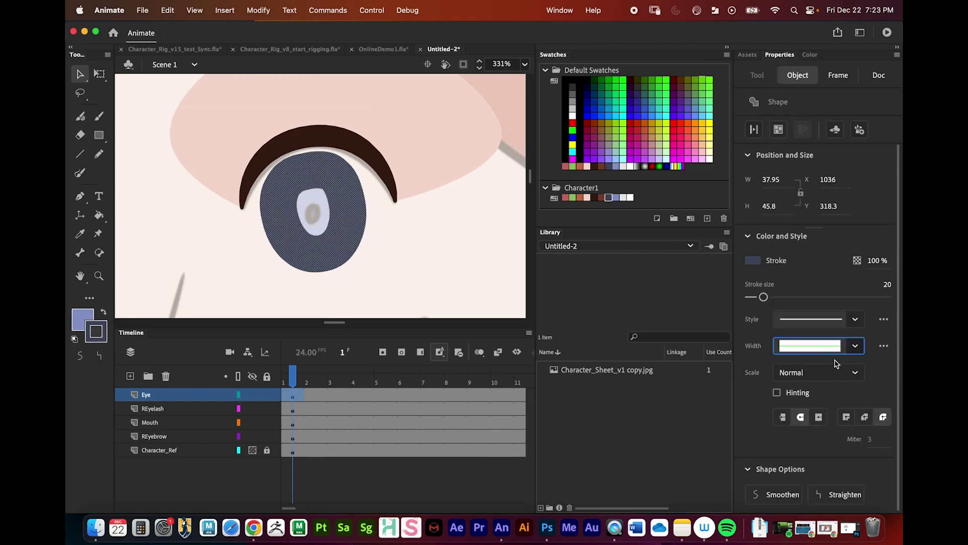
pyautogui.click(886, 284)
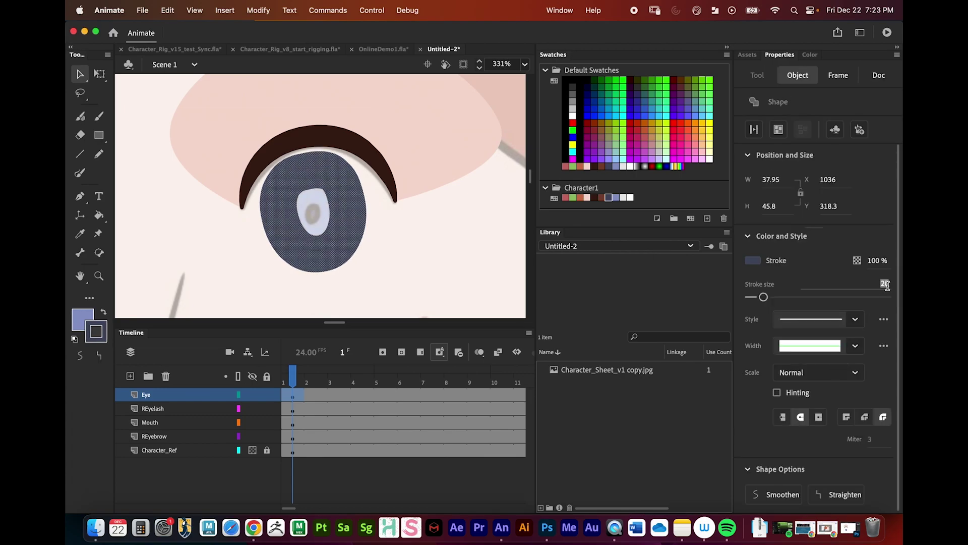
pyautogui.write('3')
pyautogui.press('Return')
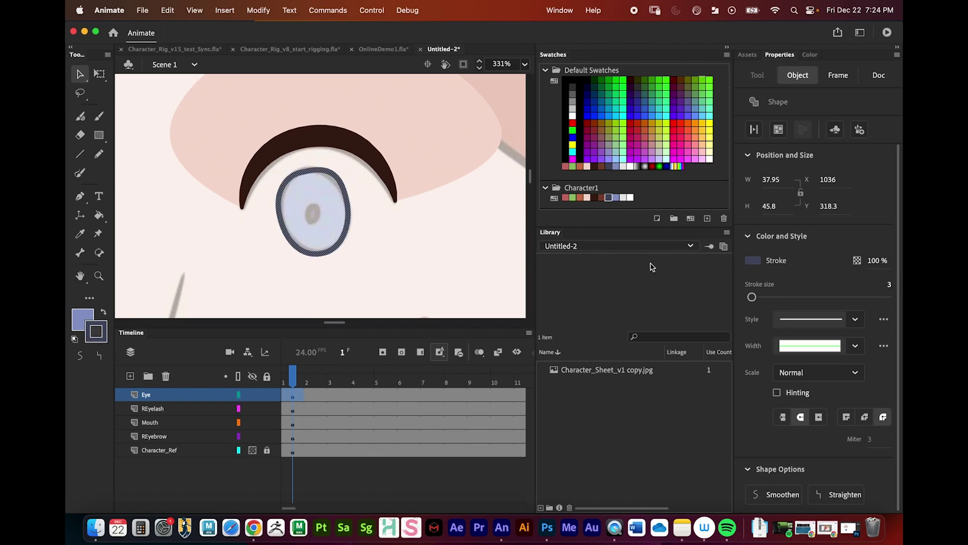
# Try to refine the iris outline's fit to the reference by adjusting its upper curve handle and its right-hand curve
pyautogui.press('a')
pyautogui.click(306, 174)
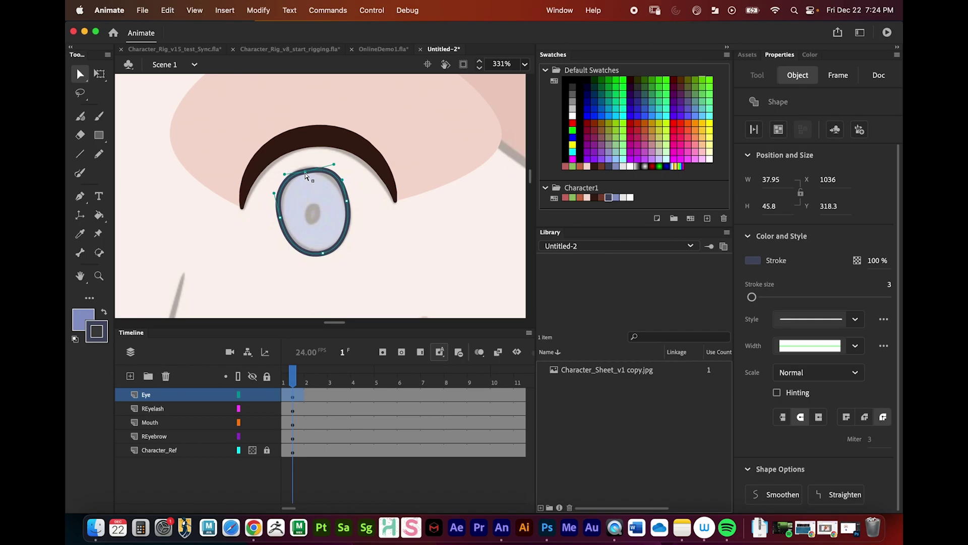
pyautogui.moveTo(82, 197); pyautogui.dragTo(121, 249)
pyautogui.moveTo(306, 172); pyautogui.dragTo(326, 166)
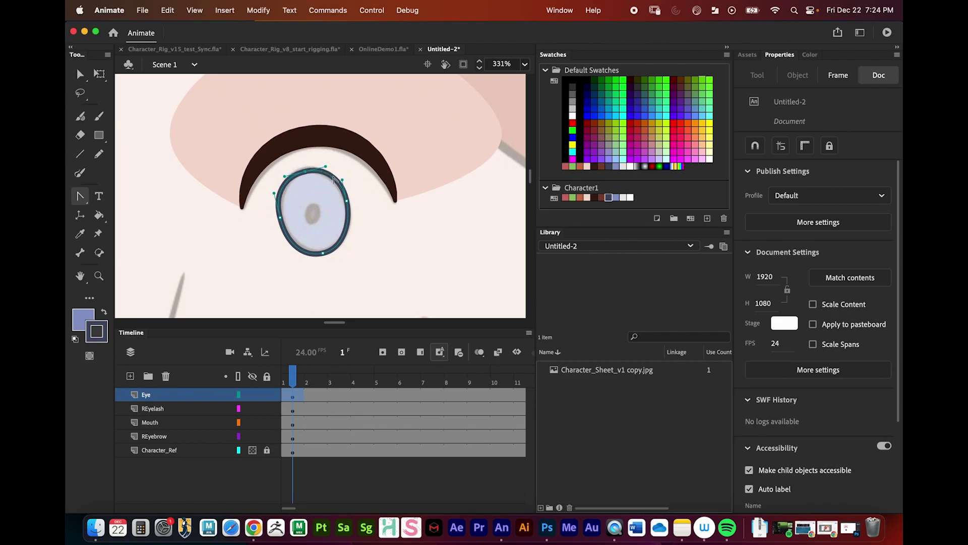
pyautogui.press('a')
pyautogui.click(347, 201)
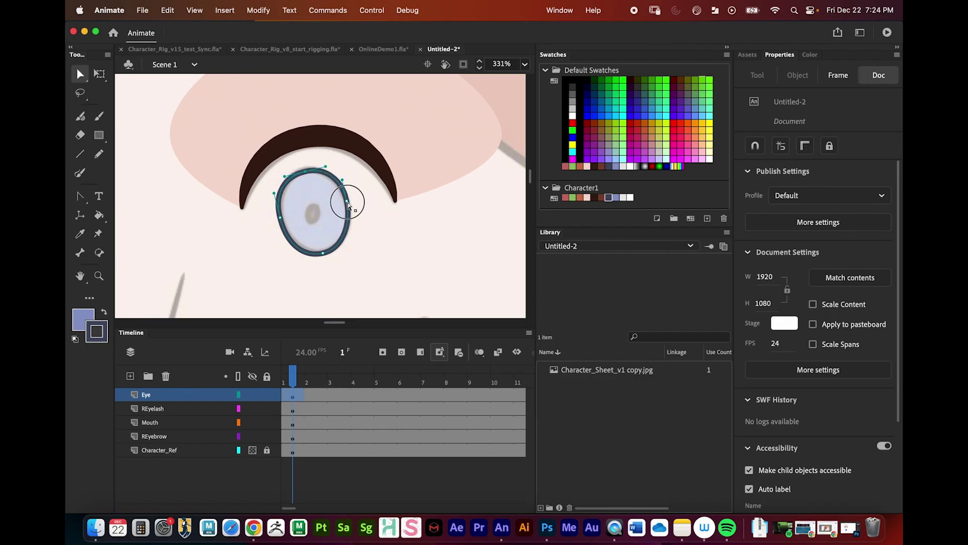
pyautogui.moveTo(351, 221); pyautogui.dragTo(352, 223)
pyautogui.click(352, 223)
# Delete the Pen-drawn iris outline from the Eye layer
pyautogui.click(81, 73)
pyautogui.click(133, 73)
pyautogui.click(314, 176)
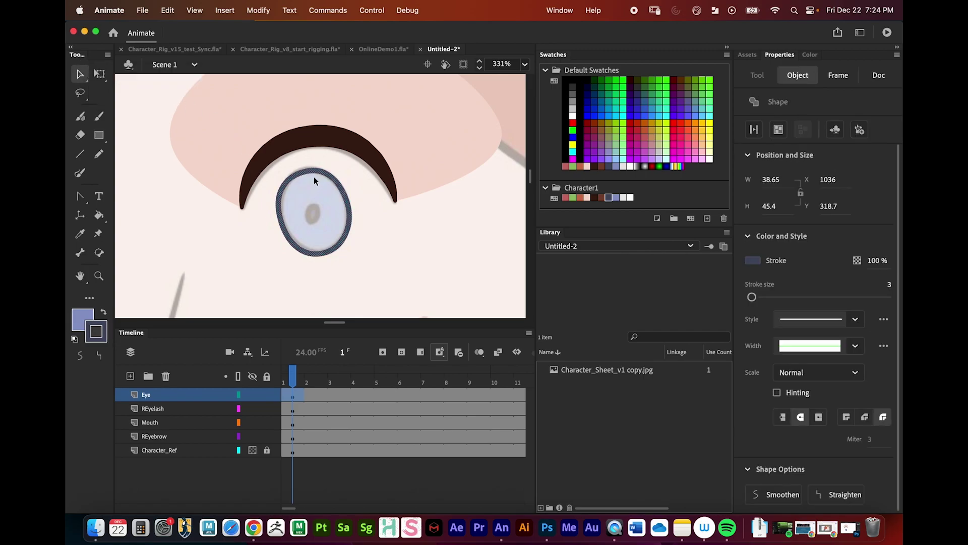
pyautogui.press('Delete')
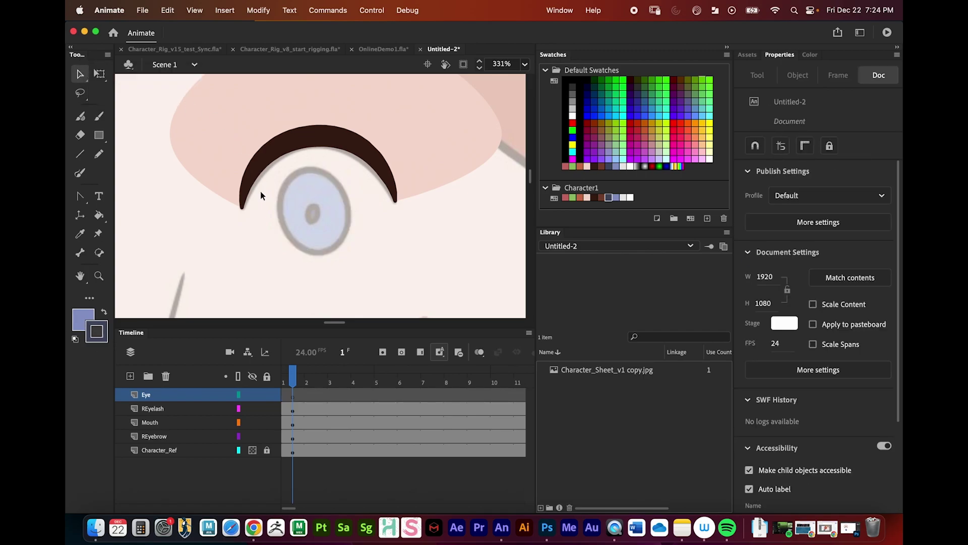
# Try retracing the iris outline with more closely spaced Pen points, and delete the path
pyautogui.click(80, 196)
pyautogui.click(128, 197)
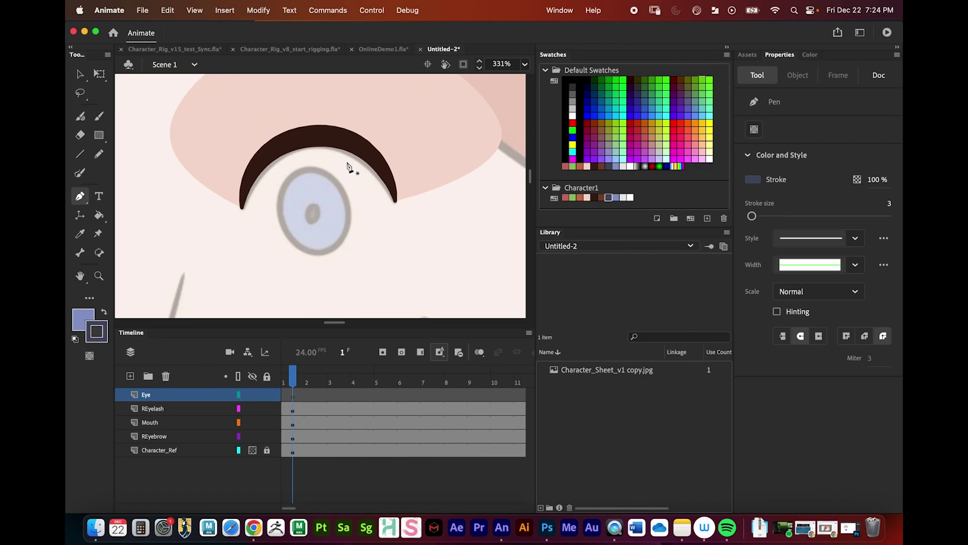
pyautogui.moveTo(303, 170)
pyautogui.mouseDown()
pyautogui.moveTo(338, 181)
pyautogui.moveTo(344, 239)
pyautogui.moveTo(315, 246)
pyautogui.moveTo(283, 226)
pyautogui.moveTo(278, 183)
pyautogui.moveTo(310, 164)
pyautogui.mouseUp()
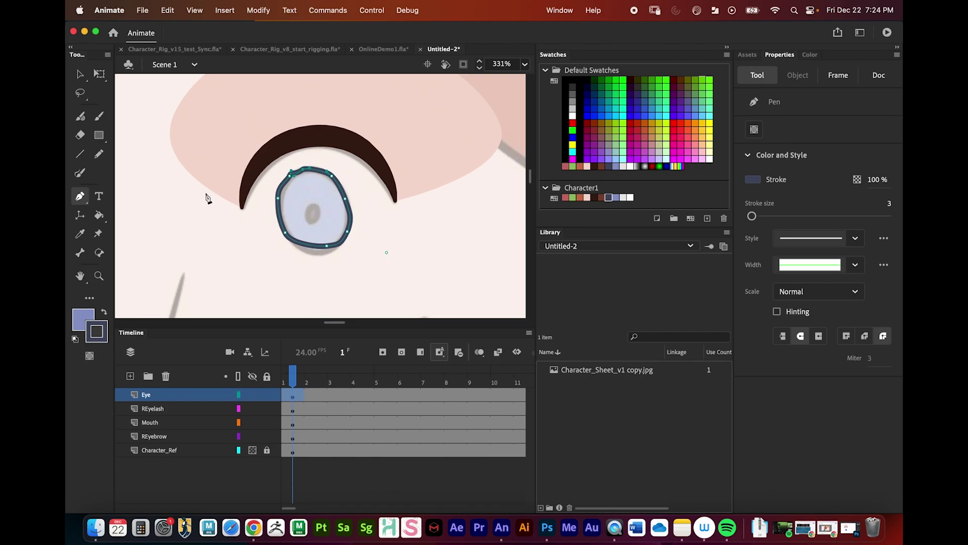
pyautogui.click(79, 73)
pyautogui.click(229, 250)
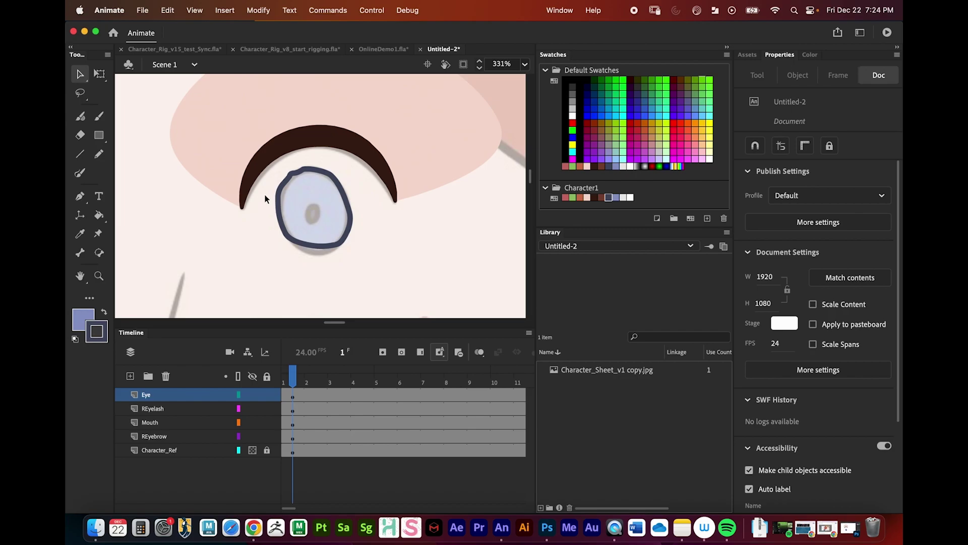
pyautogui.click(336, 180)
pyautogui.press('Delete')
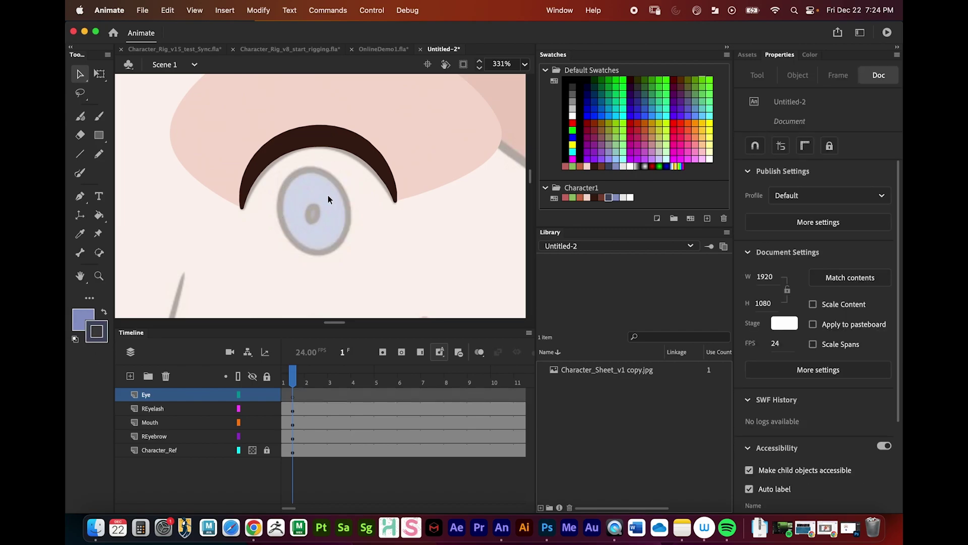
# Try retracing the iris as a closed four-point curved Pen path, adjust its upper handle, and delete the path
pyautogui.click(87, 195)
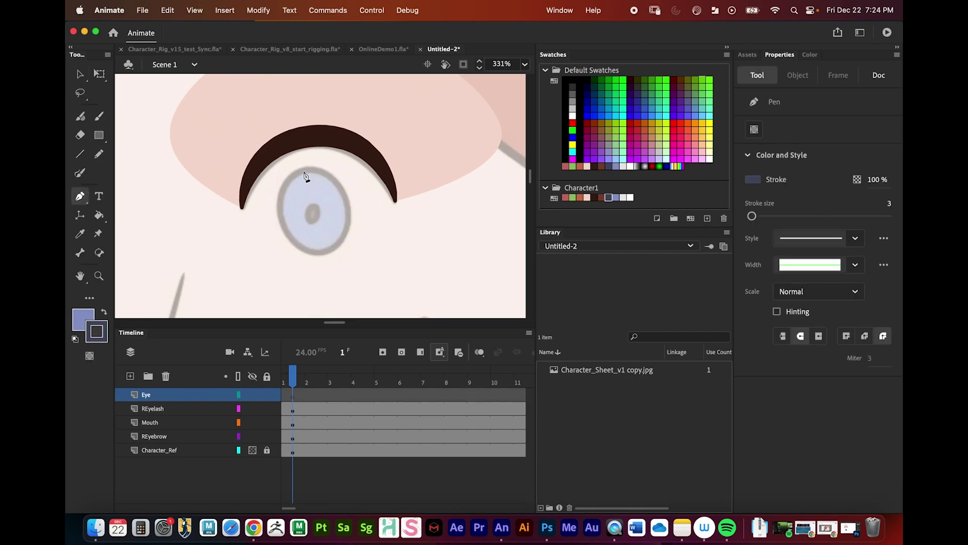
pyautogui.moveTo(303, 170); pyautogui.dragTo(317, 167)
pyautogui.moveTo(345, 199); pyautogui.dragTo(350, 213)
pyautogui.moveTo(323, 250); pyautogui.dragTo(301, 261)
pyautogui.moveTo(280, 221); pyautogui.dragTo(274, 200)
pyautogui.moveTo(303, 170); pyautogui.dragTo(316, 167)
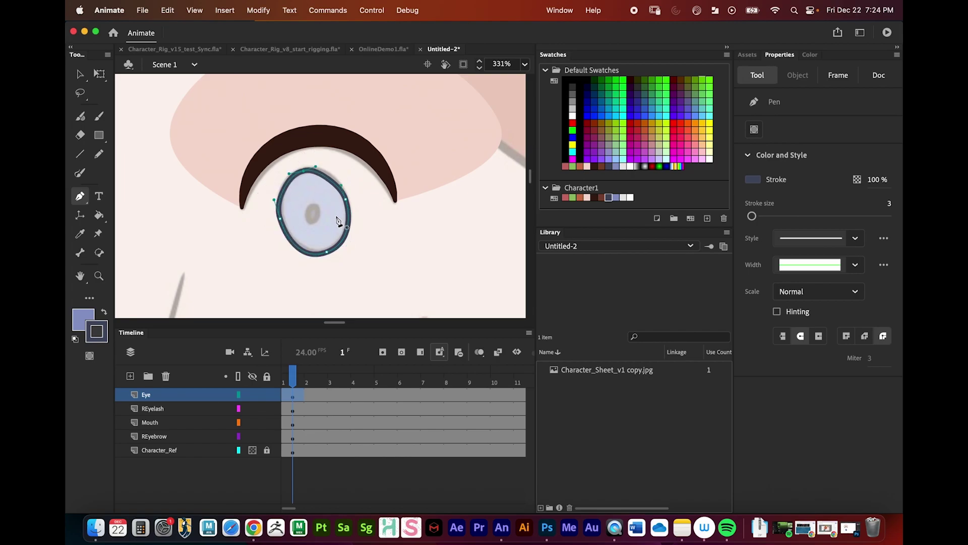
pyautogui.press('v')
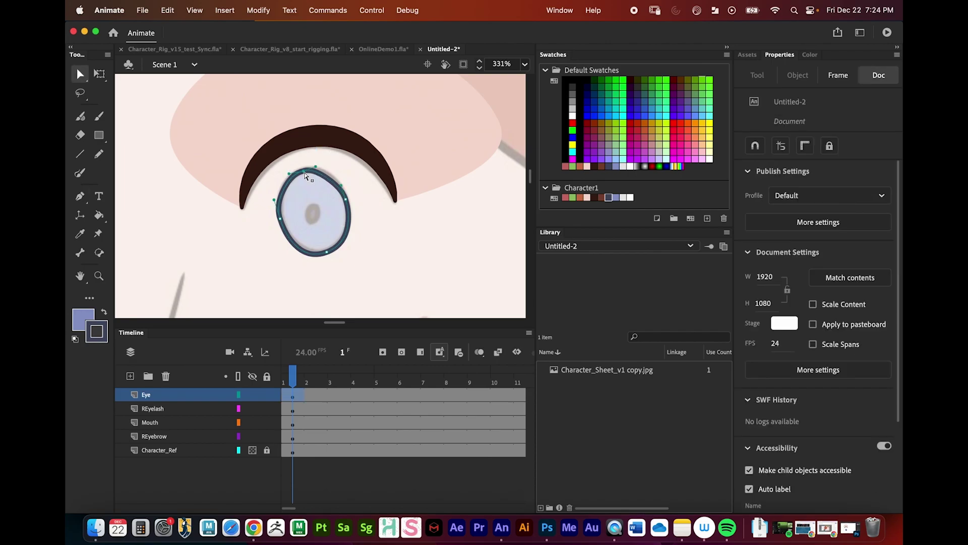
pyautogui.moveTo(316, 167)
pyautogui.mouseDown()
pyautogui.moveTo(328, 174)
pyautogui.moveTo(321, 165)
pyautogui.mouseUp()
pyautogui.press('v')
pyautogui.click(336, 181)
pyautogui.press('Delete')
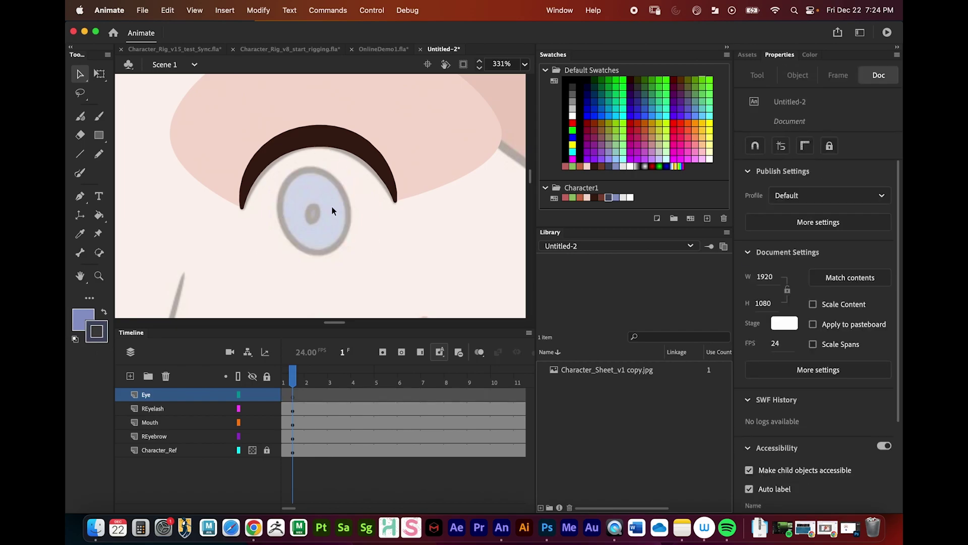
# Draw a filled oval about 42 by 48 px over the reference iris and compare them by toggling the Eye layer's visibility
pyautogui.click(99, 138)
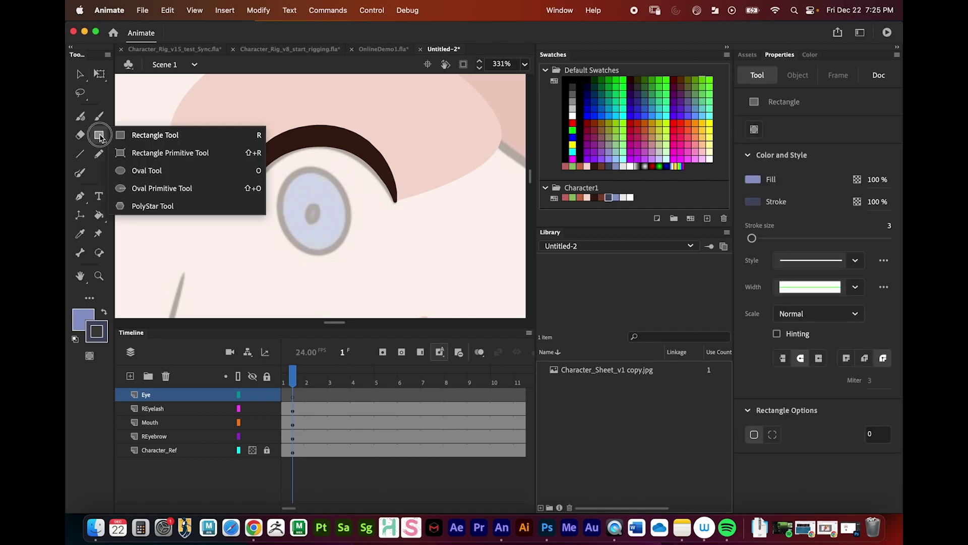
pyautogui.click(159, 172)
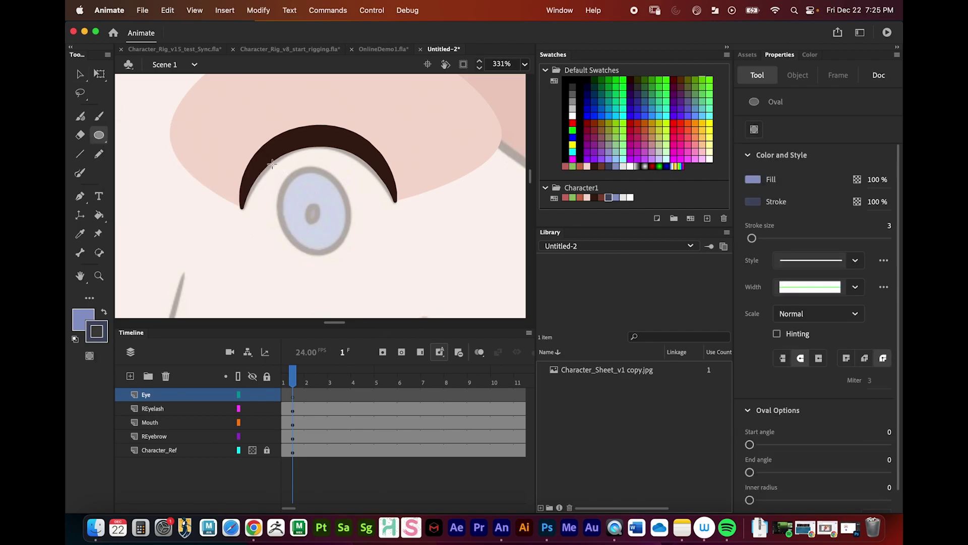
pyautogui.moveTo(271, 162); pyautogui.dragTo(352, 254)
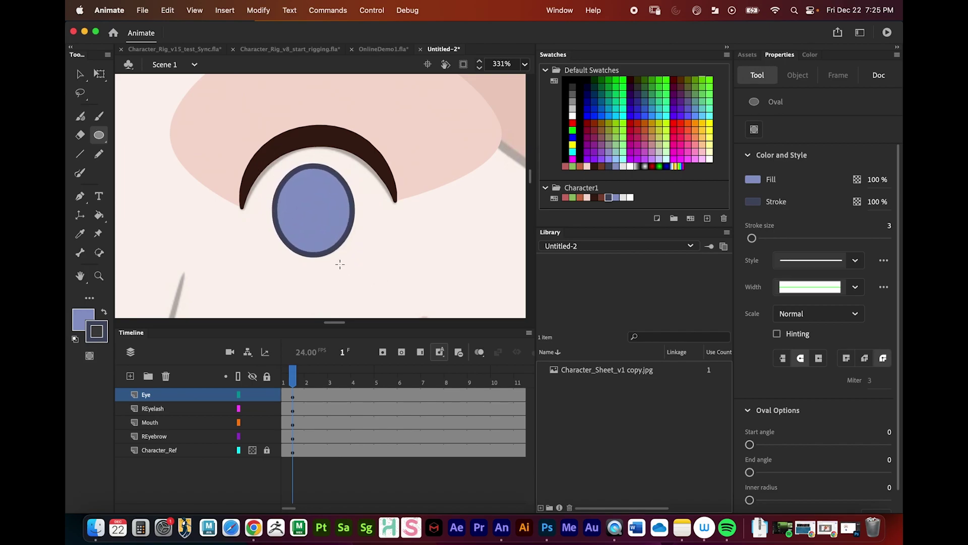
pyautogui.click(253, 395)
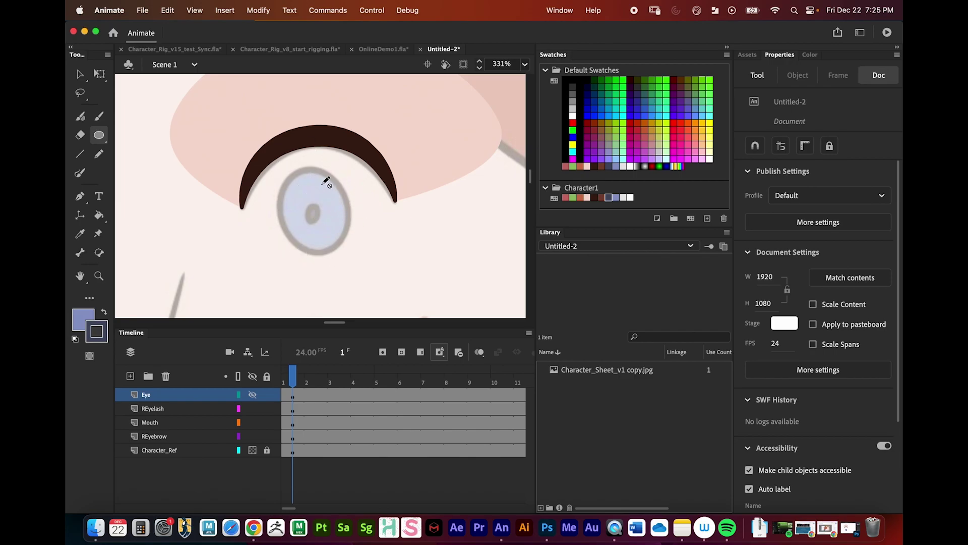
pyautogui.click(252, 396)
# Select the iris oval's fill and outline together on the Eye layer for Free Transform
pyautogui.click(79, 74)
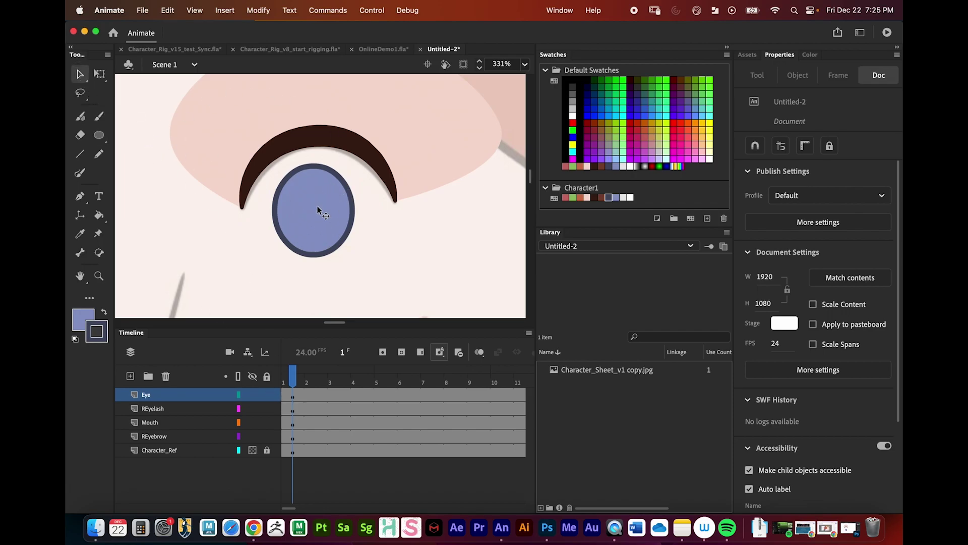
pyautogui.click(314, 222)
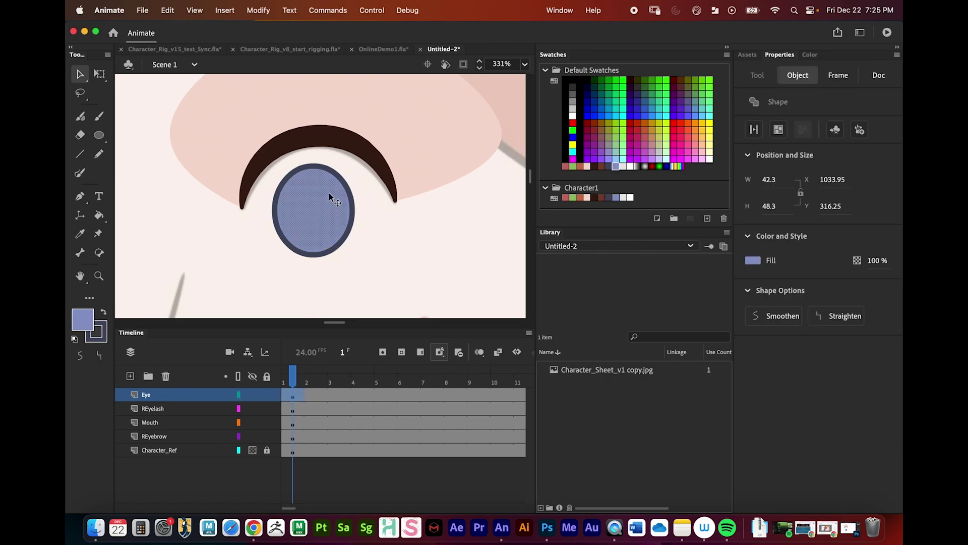
pyautogui.keyDown('shift'); pyautogui.click(346, 182); pyautogui.keyUp('shift')
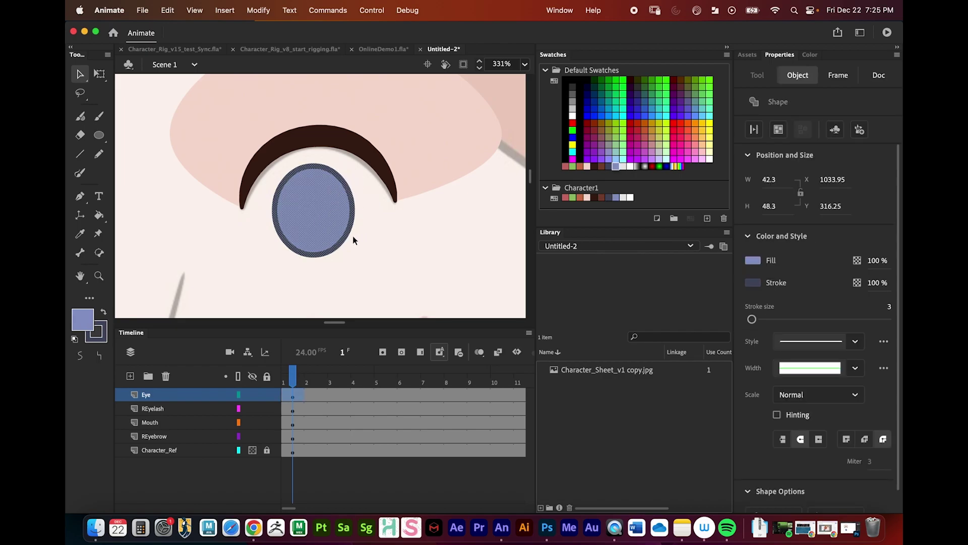
pyautogui.moveTo(344, 218); pyautogui.dragTo(339, 220)
pyautogui.click(366, 239)
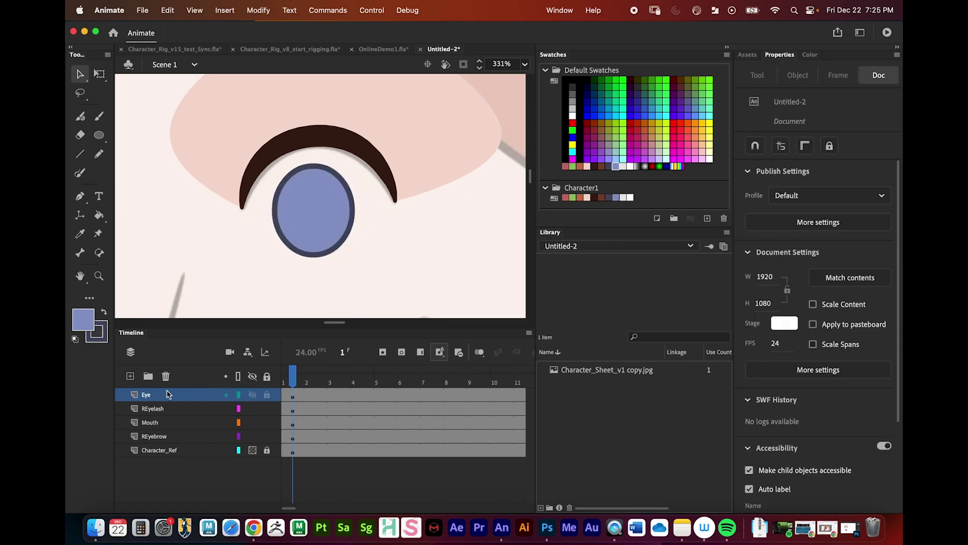
pyautogui.click(291, 395)
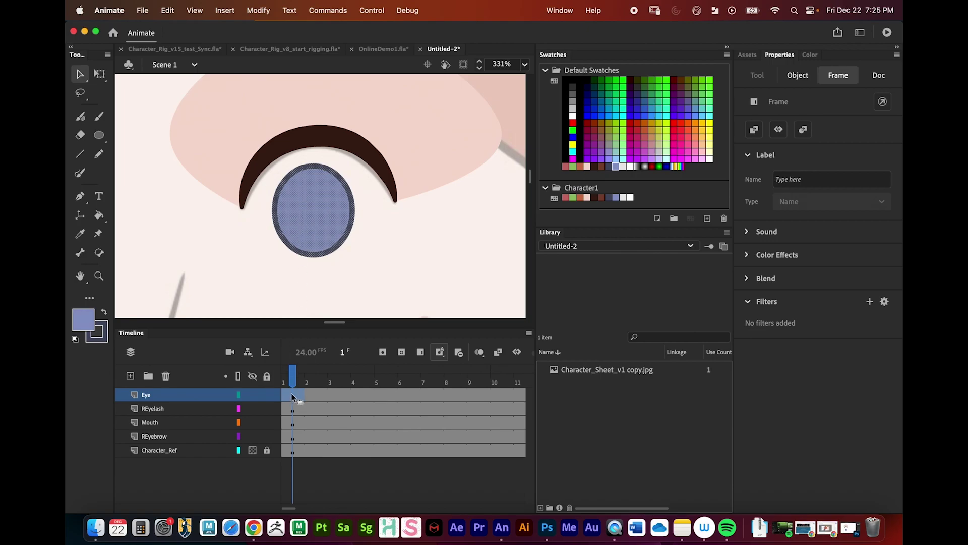
pyautogui.click(99, 74)
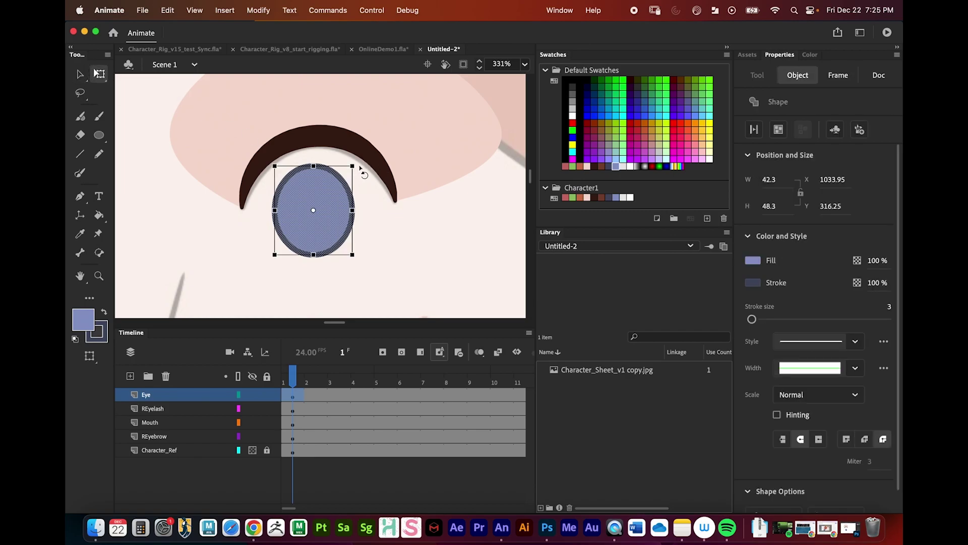
# Try rotating the iris oval counter-clockwise about its centre, and undo the rotation
pyautogui.moveTo(353, 165)
pyautogui.mouseDown()
pyautogui.moveTo(324, 197)
pyautogui.moveTo(317, 181)
pyautogui.moveTo(342, 172)
pyautogui.moveTo(346, 158)
pyautogui.moveTo(341, 167)
pyautogui.moveTo(398, 135)
pyautogui.moveTo(367, 164)
pyautogui.moveTo(346, 155)
pyautogui.mouseUp()
pyautogui.press('super+z')
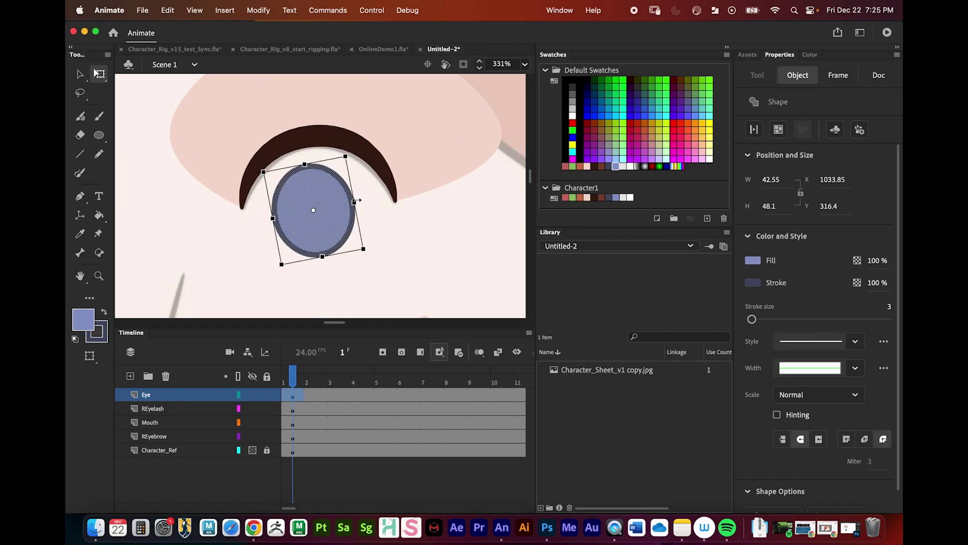
pyautogui.press('super+z')
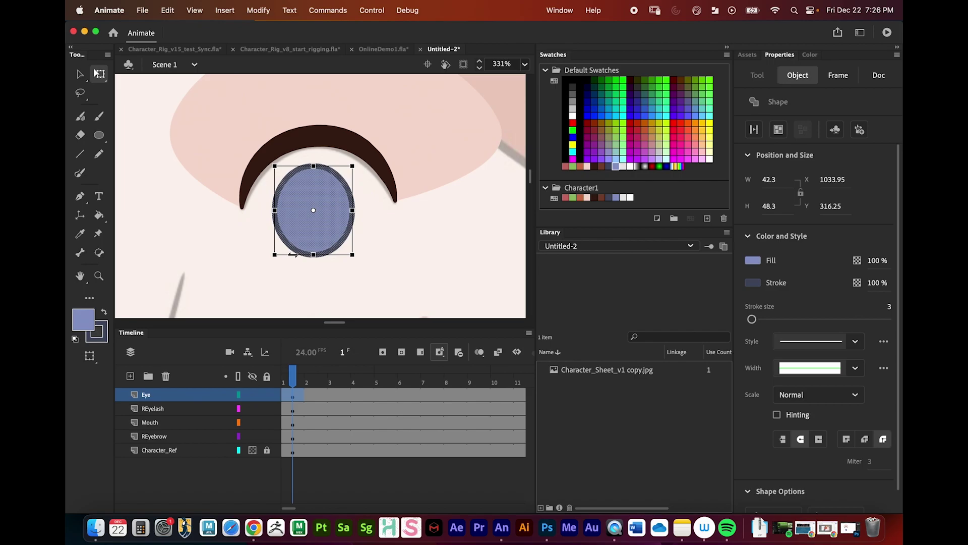
# Tilt the iris oval slightly counter-clockwise with a small skew and rotation, and narrow it to about 41 px wide
pyautogui.moveTo(293, 254)
pyautogui.mouseDown()
pyautogui.moveTo(261, 255)
pyautogui.moveTo(327, 253)
pyautogui.moveTo(281, 263)
pyautogui.moveTo(299, 262)
pyautogui.moveTo(292, 255)
pyautogui.mouseUp()
pyautogui.press('super+z')
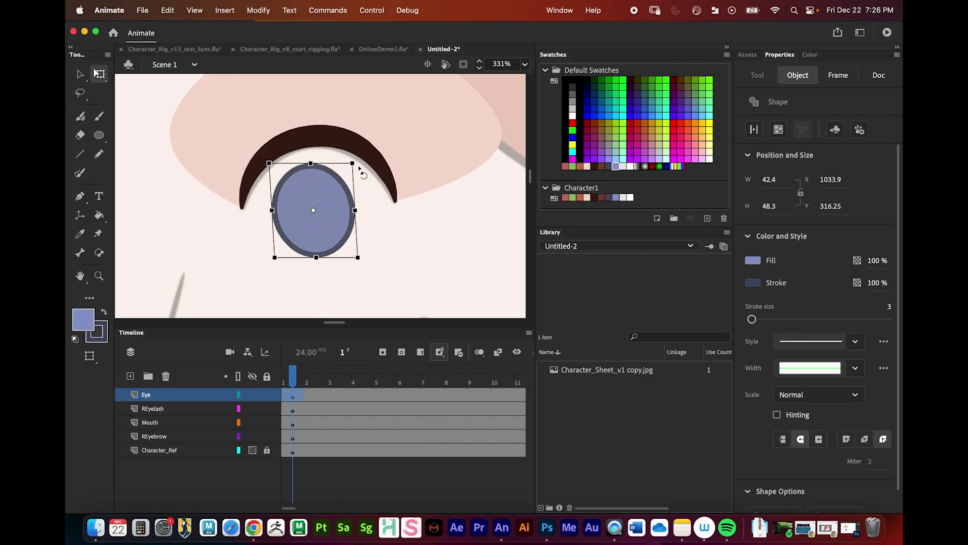
pyautogui.moveTo(360, 165); pyautogui.dragTo(360, 161)
pyautogui.moveTo(355, 206); pyautogui.dragTo(353, 207)
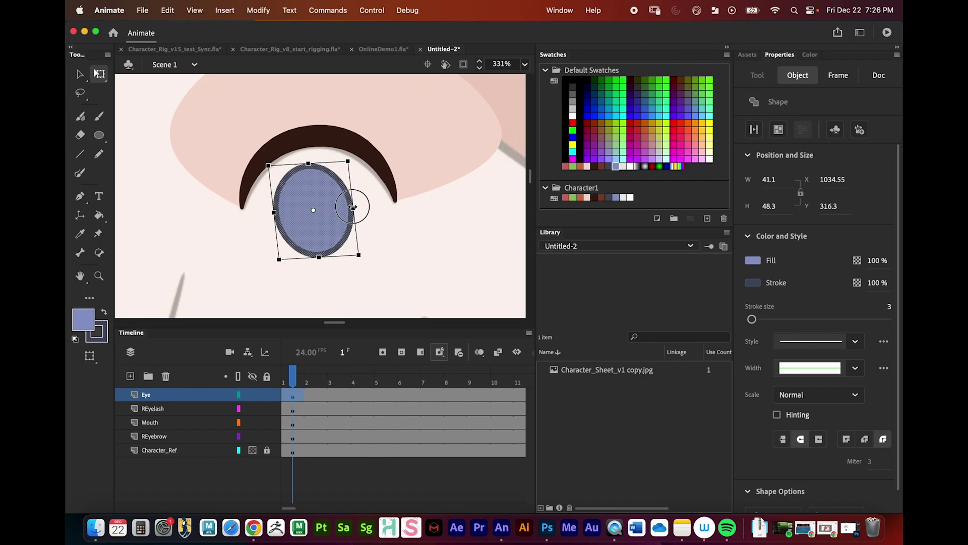
pyautogui.click(213, 483)
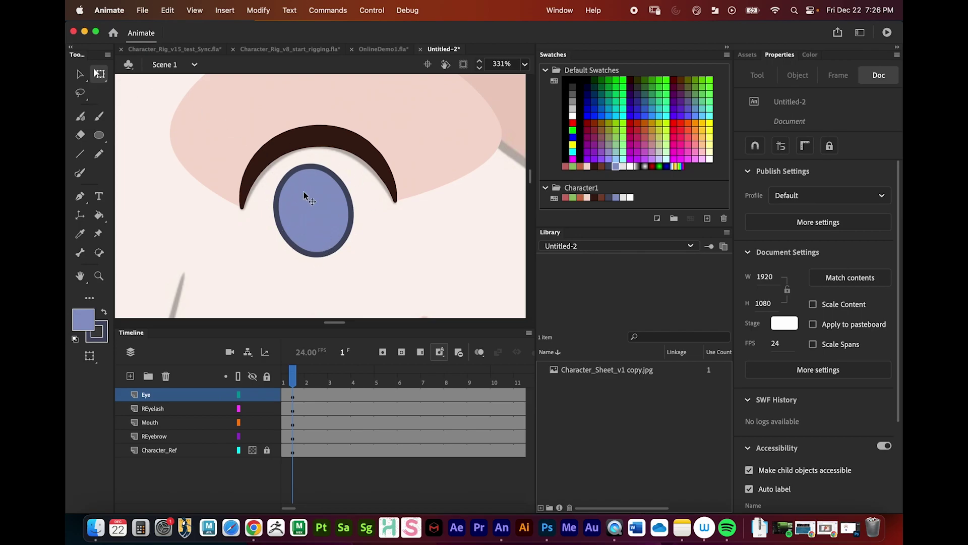
# Set the fill to the dark slate blue from the Character1 swatches
pyautogui.click(85, 323)
pyautogui.click(609, 197)
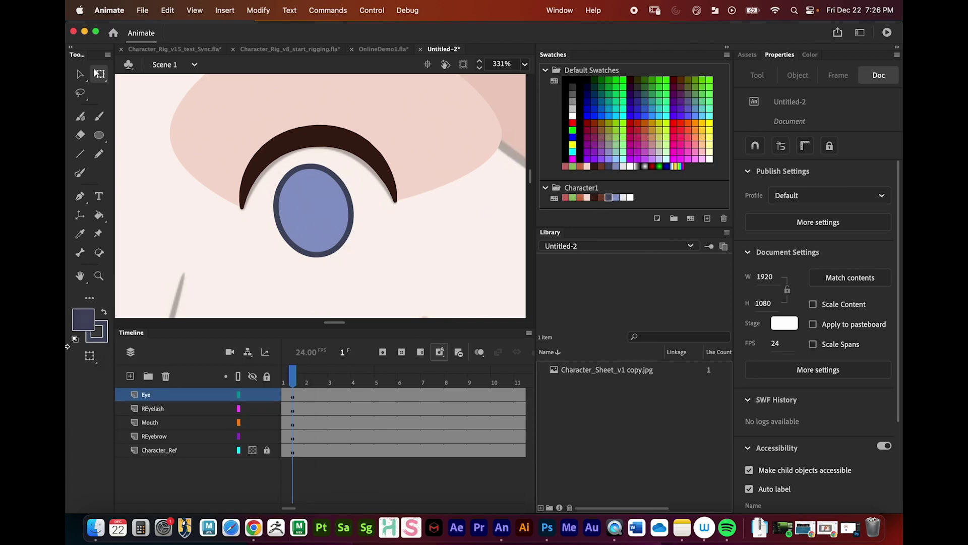
# Draw a small dark slate blue pupil with the Oval tool at the centre of the iris on the Eye layer
pyautogui.click(98, 134)
pyautogui.moveTo(305, 208); pyautogui.dragTo(321, 220)
pyautogui.press('super+z')
pyautogui.press('super+z')
pyautogui.press('space')
pyautogui.moveTo(381, 204)
pyautogui.mouseDown()
pyautogui.moveTo(390, 211)
pyautogui.moveTo(359, 211)
pyautogui.moveTo(372, 198)
pyautogui.mouseUp()
pyautogui.press('z')
pyautogui.keyDown('alt'); pyautogui.click(366, 207); pyautogui.keyUp('alt')
pyautogui.keyDown('alt'); pyautogui.click(342, 217); pyautogui.keyUp('alt')
pyautogui.press('space')
# Reorder the layers so REyebrow is on top, followed by REyelash and Eye above Mouth, and select the Eye layer
pyautogui.moveTo(150, 398); pyautogui.dragTo(173, 394)
pyautogui.click(163, 484)
pyautogui.click(157, 409)
pyautogui.click(156, 396)
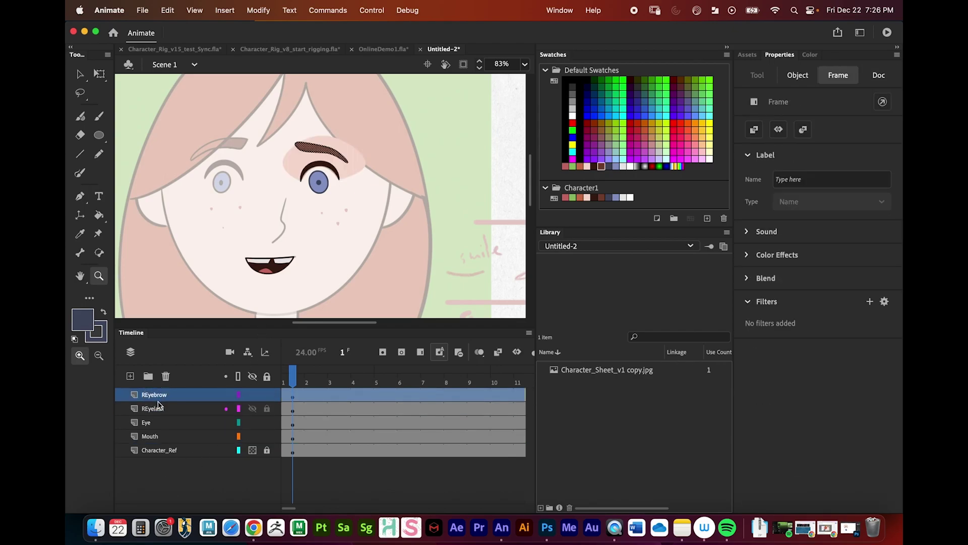
pyautogui.click(158, 410)
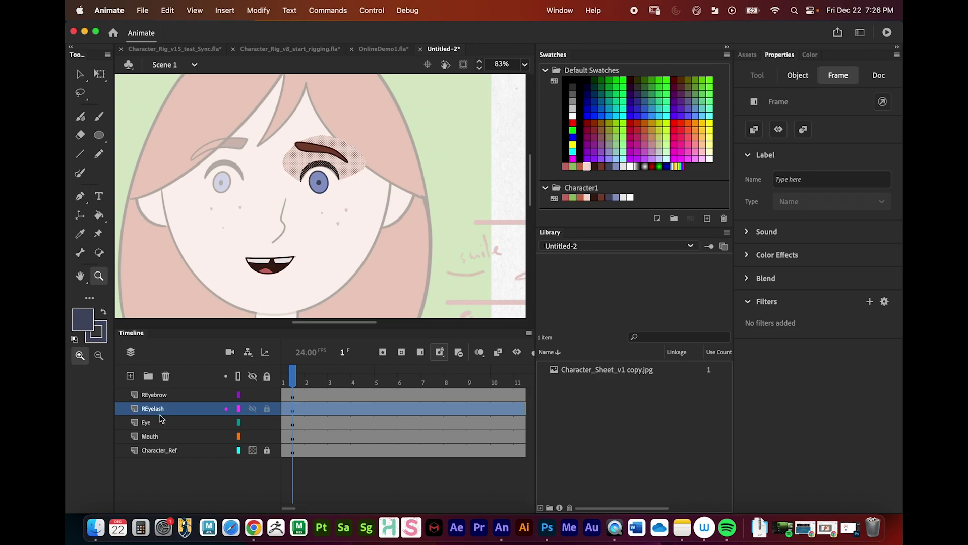
pyautogui.click(157, 423)
pyautogui.moveTo(326, 198); pyautogui.dragTo(365, 203)
pyautogui.click(323, 227)
pyautogui.keyDown('alt'); pyautogui.click(368, 198); pyautogui.keyUp('alt')
pyautogui.moveTo(99, 137)
pyautogui.mouseDown()
pyautogui.moveTo(144, 135)
pyautogui.moveTo(146, 168)
pyautogui.moveTo(96, 134)
pyautogui.mouseUp()
pyautogui.click(100, 135)
pyautogui.moveTo(83, 198)
pyautogui.mouseDown()
pyautogui.moveTo(132, 220)
pyautogui.moveTo(81, 197)
pyautogui.mouseUp()
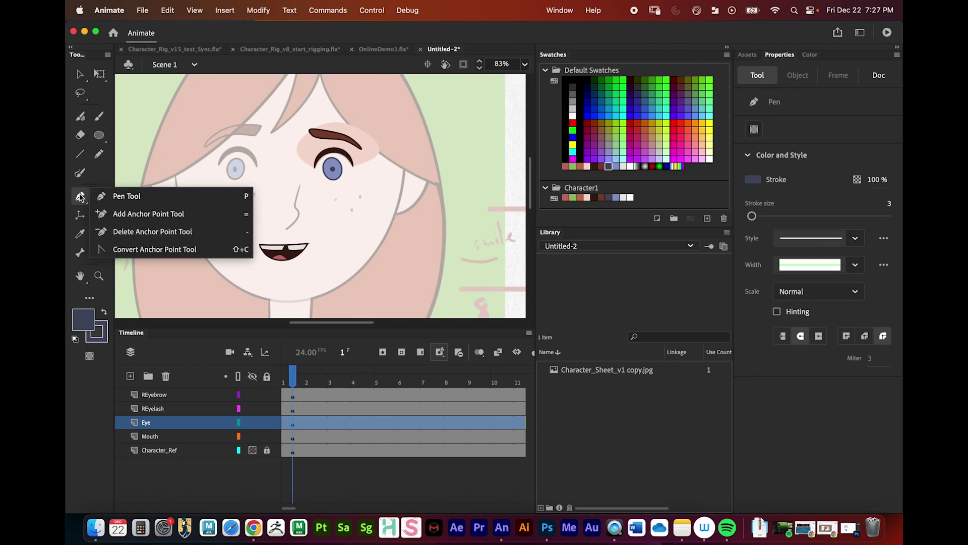
pyautogui.moveTo(81, 75)
pyautogui.mouseDown()
pyautogui.moveTo(126, 93)
pyautogui.moveTo(80, 73)
pyautogui.mouseUp()
pyautogui.click(376, 482)
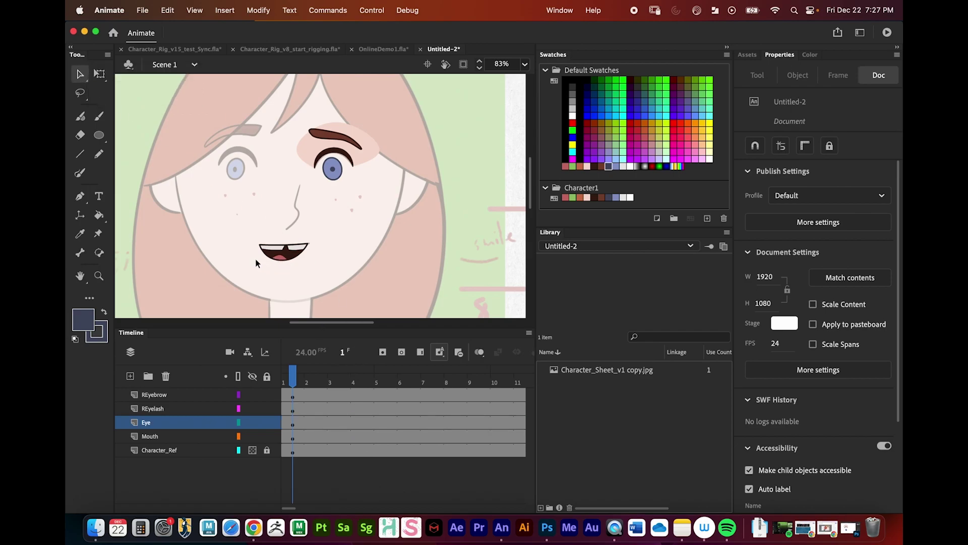
pyautogui.press('z')
pyautogui.keyDown('alt'); pyautogui.click(317, 223); pyautogui.keyUp('alt')
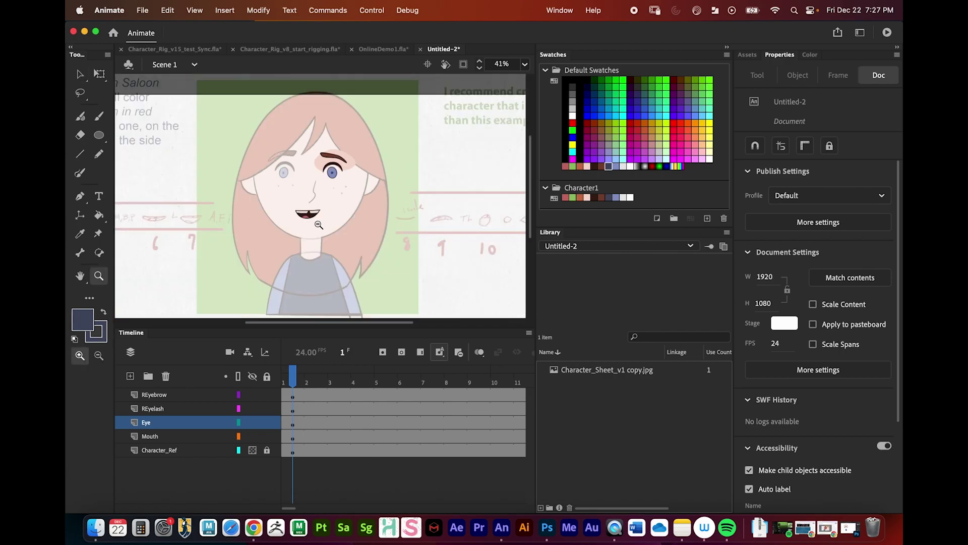
pyautogui.moveTo(356, 255)
pyautogui.mouseDown()
pyautogui.moveTo(384, 254)
pyautogui.moveTo(356, 258)
pyautogui.mouseUp()
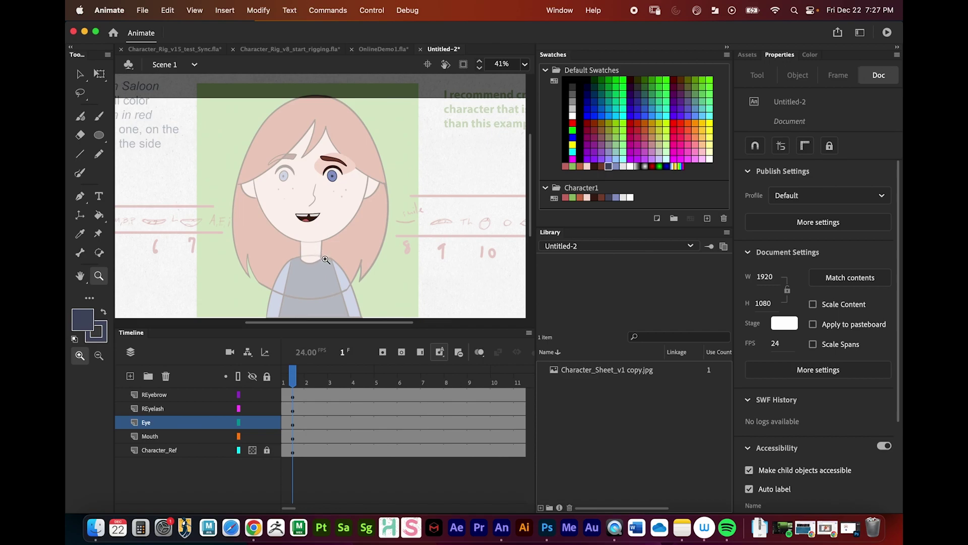
# Try a freehand Classic Brush stroke beside the character's head, and undo it
pyautogui.click(99, 116)
pyautogui.moveTo(186, 212)
pyautogui.mouseDown()
pyautogui.moveTo(226, 134)
pyautogui.moveTo(225, 205)
pyautogui.mouseUp()
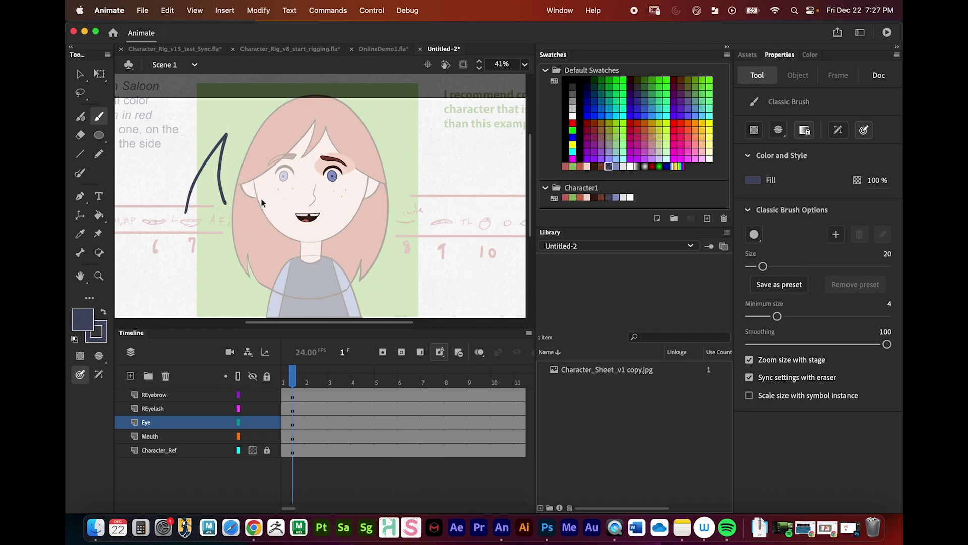
pyautogui.press('super+z')
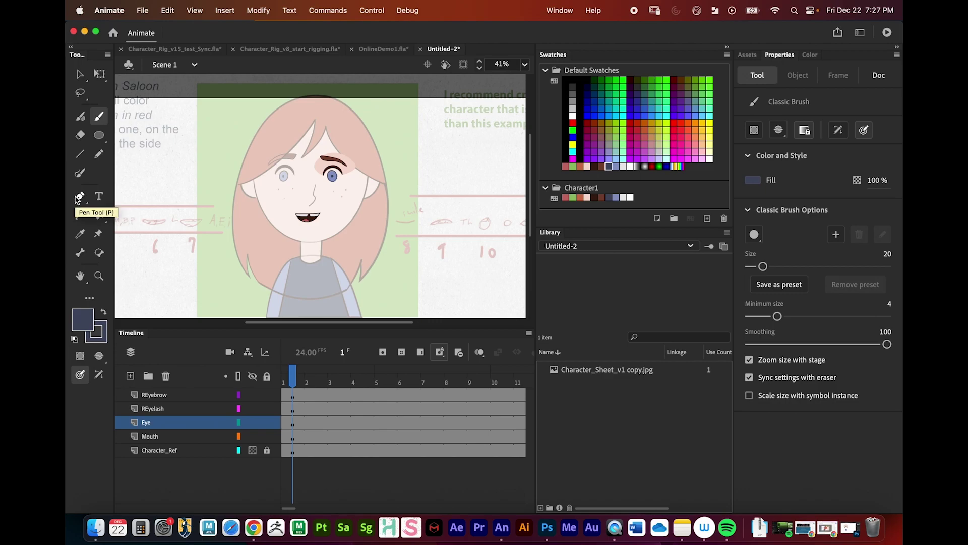